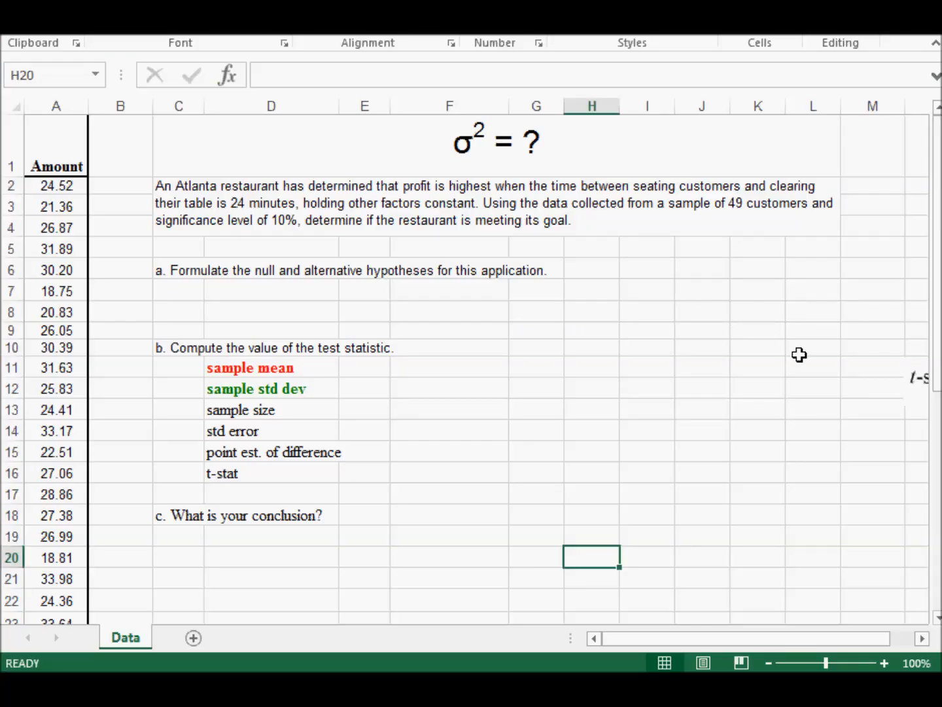
Examine the Amount data in column A by selecting the values from A2 through A50
left_click(56, 105)
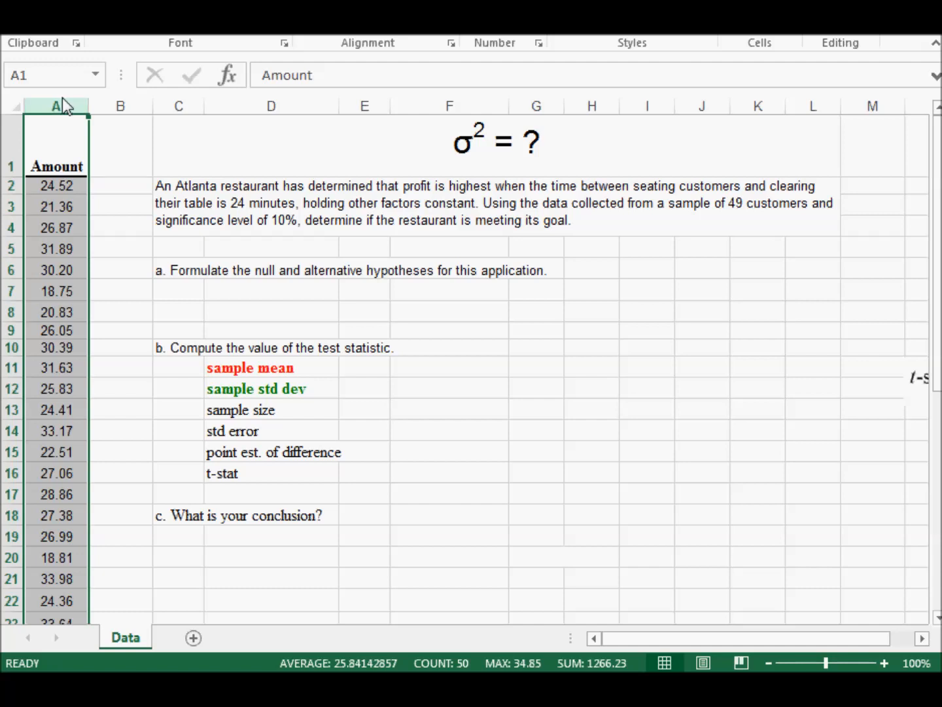
left_click(67, 186)
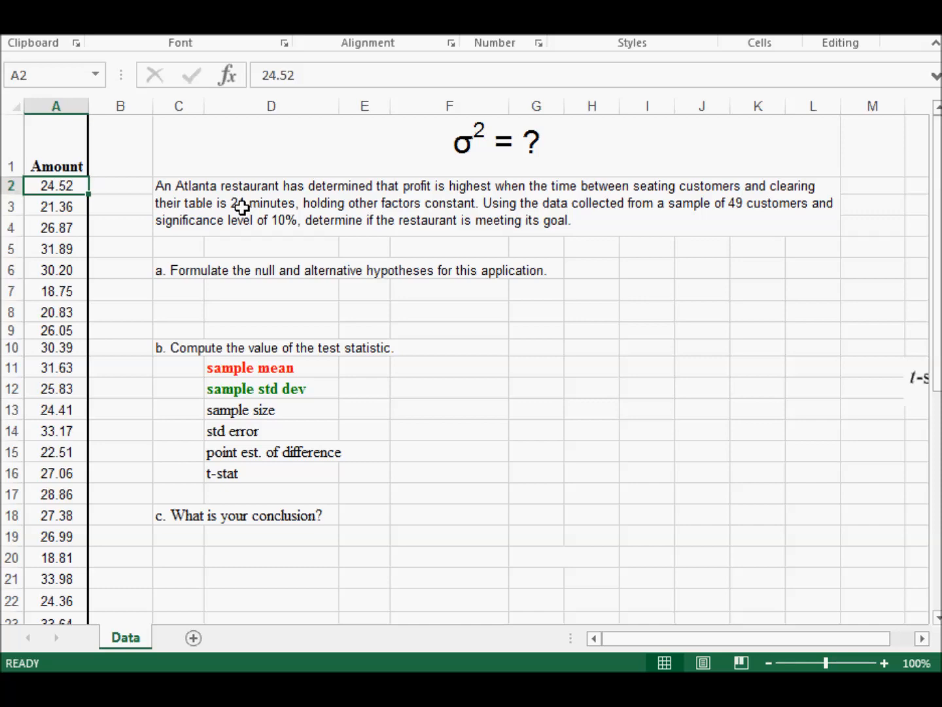
key("shift+Down")
key("shift+Down")
key("shift+Down")
key("shift+Down")
key("shift+Down")
key("shift+Down")
key("shift+Down")
key("shift+Down")
key("shift+Down")
key("shift+Down")
key("shift+Down")
key("shift+Down")
key("shift+Down")
key("shift+Down")
key("shift+Down")
key("shift+Down")
key("shift+Down")
key("shift+Down")
key("shift+Down")
key("shift+Down")
key("shift+Down")
key("shift+Down")
key("shift+Down")
key("shift+Down")
key("shift+Down")
key("shift+Down")
key("shift+Down")
key("shift+Down")
key("shift+Down")
key("shift+Down")
key("shift+Down")
key("shift+Down")
key("shift+Down")
key("shift+Down")
key("shift+Down")
key("shift+Down")
key("shift+Down")
key("shift+Down")
key("shift+Down")
key("shift+Down")
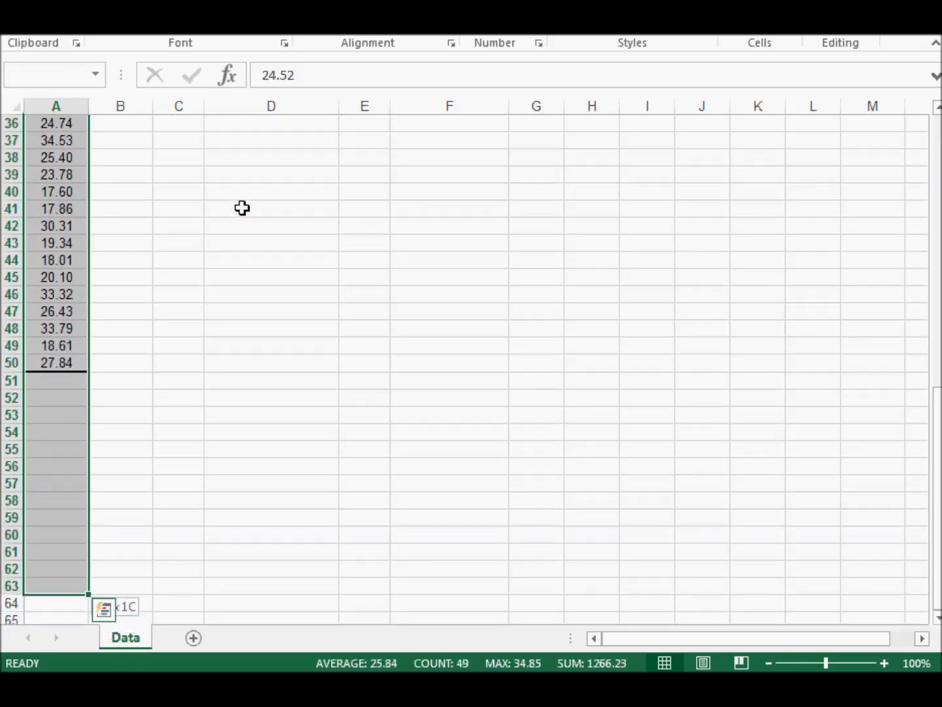
key("ctrl+shift+Up")
left_click(42, 361)
key("ctrl+shift+Up")
left_click_drag(41, 101, 42, 187)
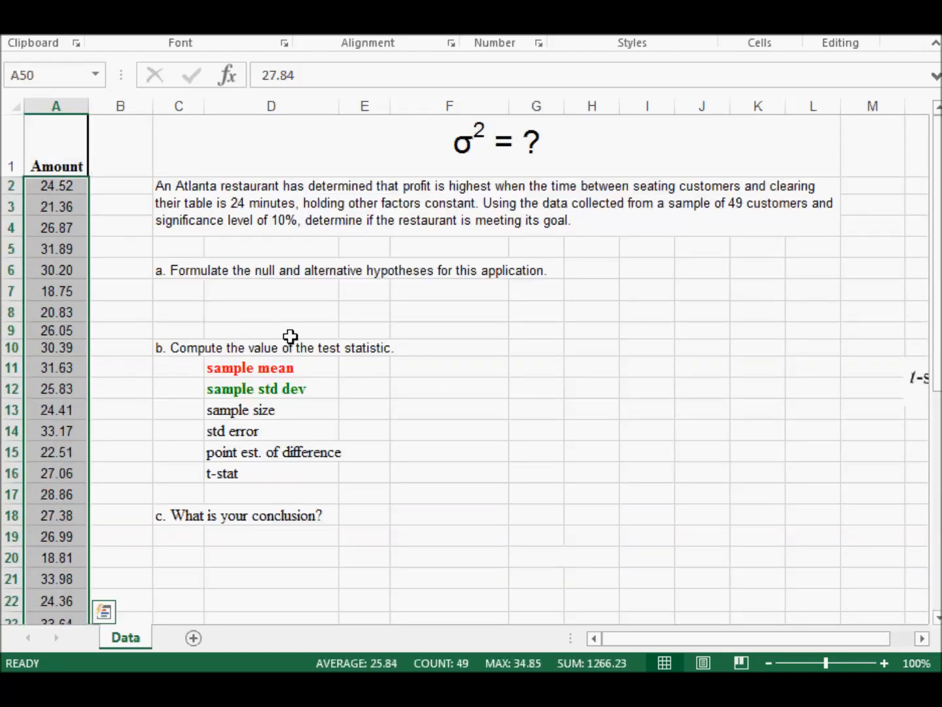
Delete the cover picture over E13 and F13 to reveal the sample size symbol and value
left_click(369, 411)
key("Delete")
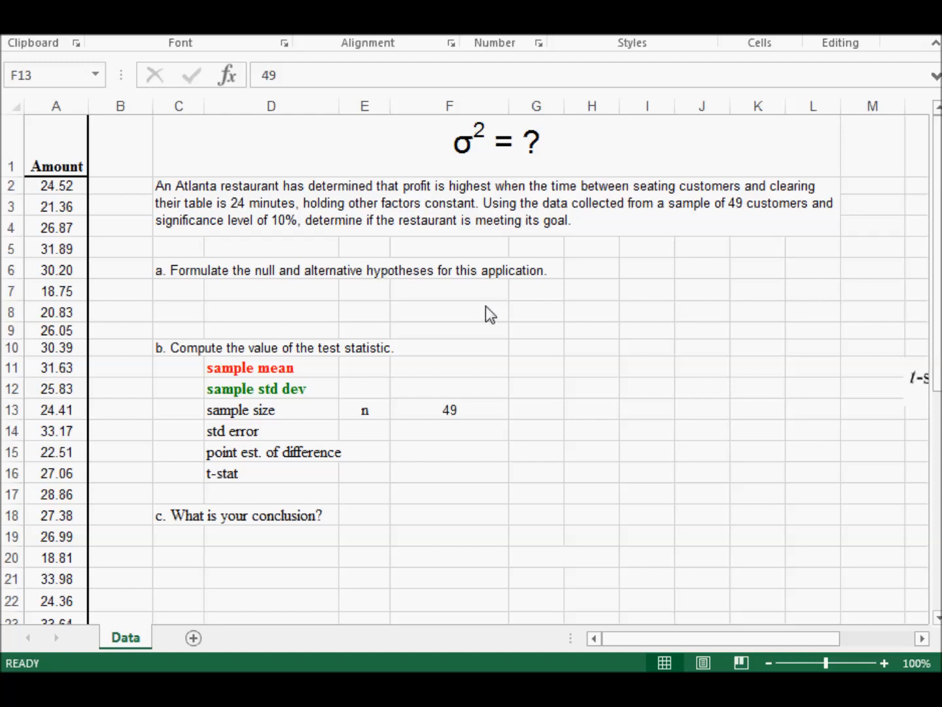
Format "the time between seating customers and clearing their table" in the C2 problem text as bold red
left_click(221, 198)
left_click(222, 204)
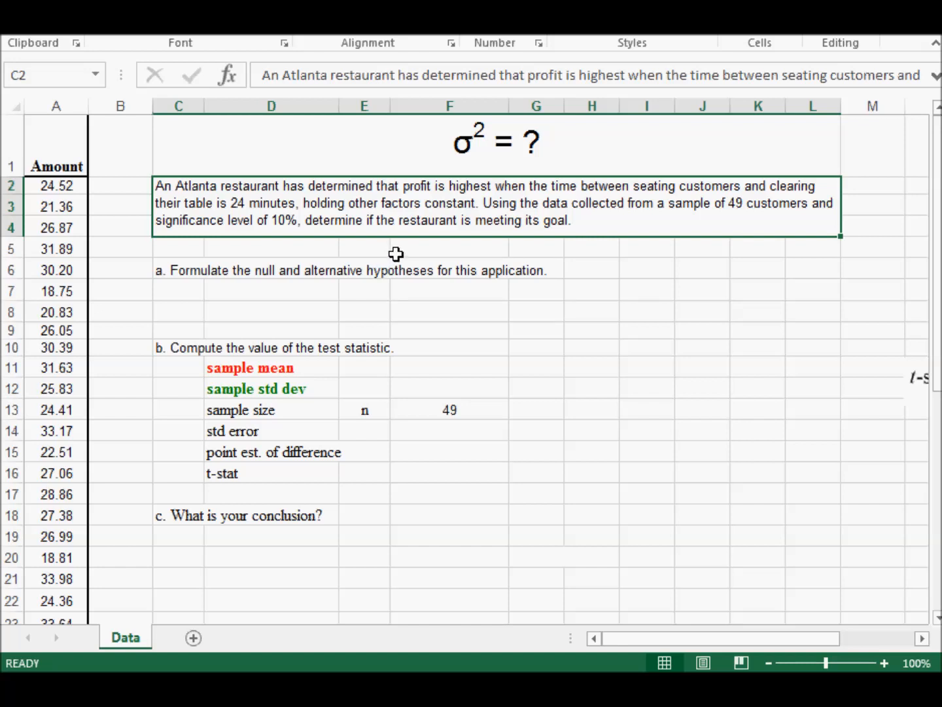
double_click(556, 186)
left_click_drag(529, 186, 213, 203)
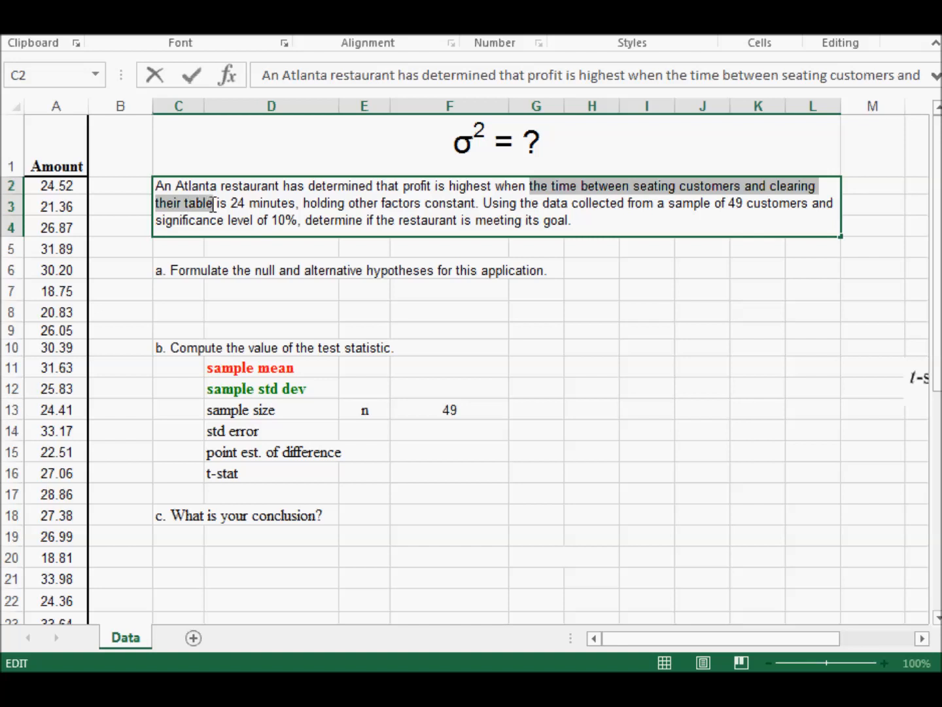
key("ctrl+b")
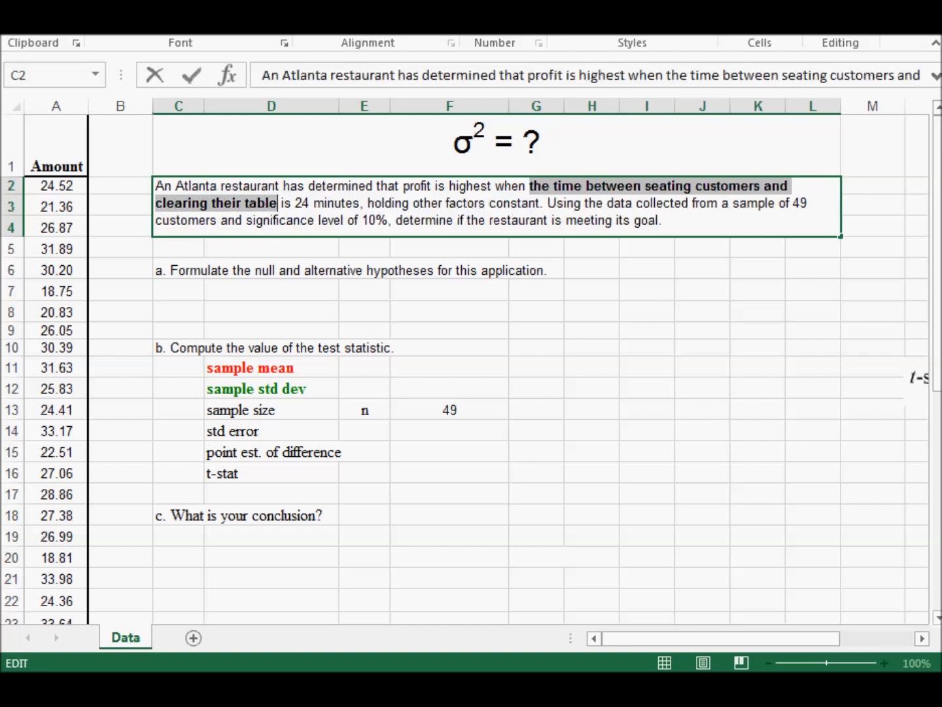
left_click(283, 17)
left_click(281, 191)
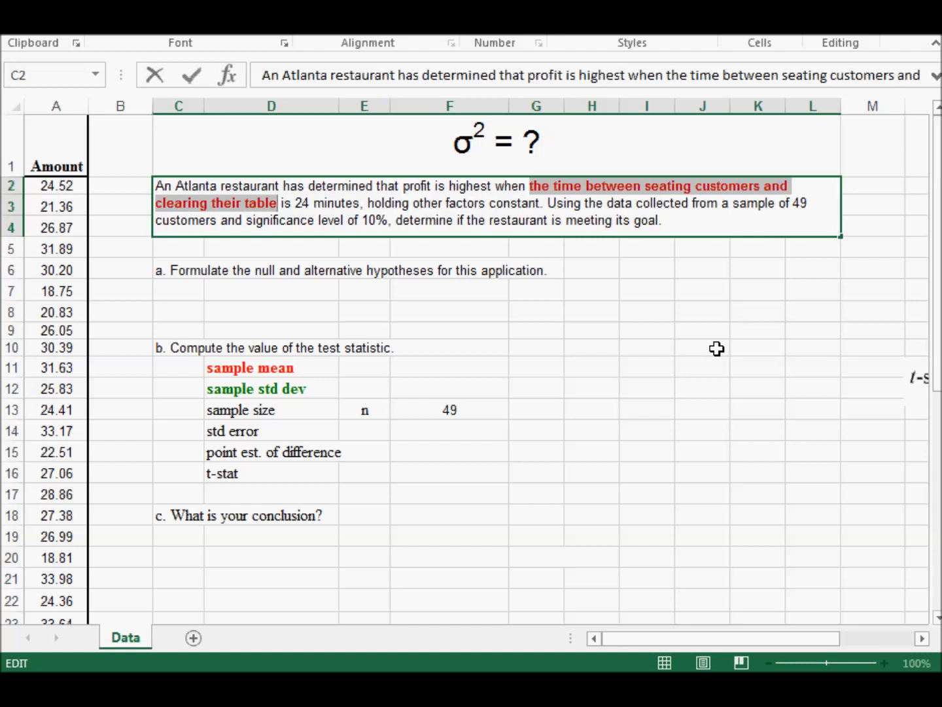
Bold the words "is" and "24" in the C2 problem text, and color the 24 blue
double_click(285, 203)
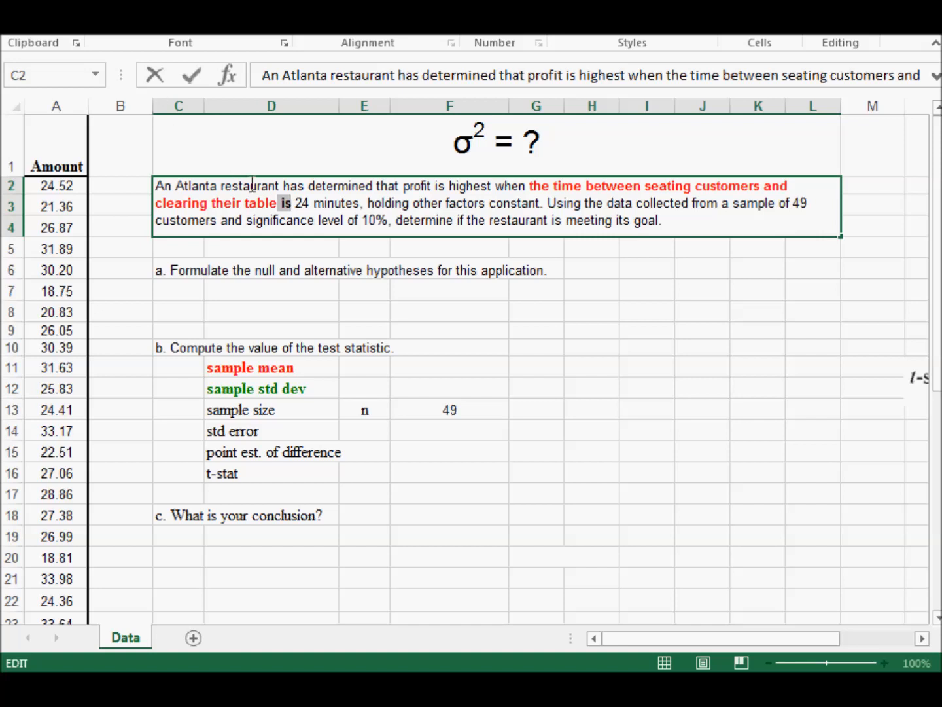
key("ctrl+b")
key("Right")
key("Right")
key("shift+Right")
key("shift+Right")
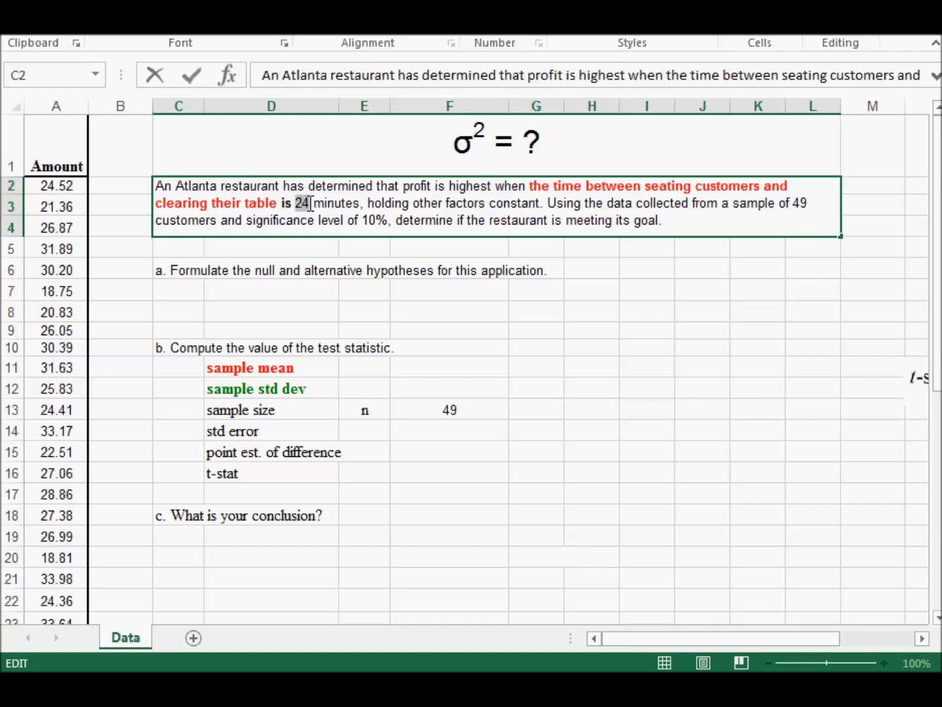
key("ctrl+b")
left_click(277, 24)
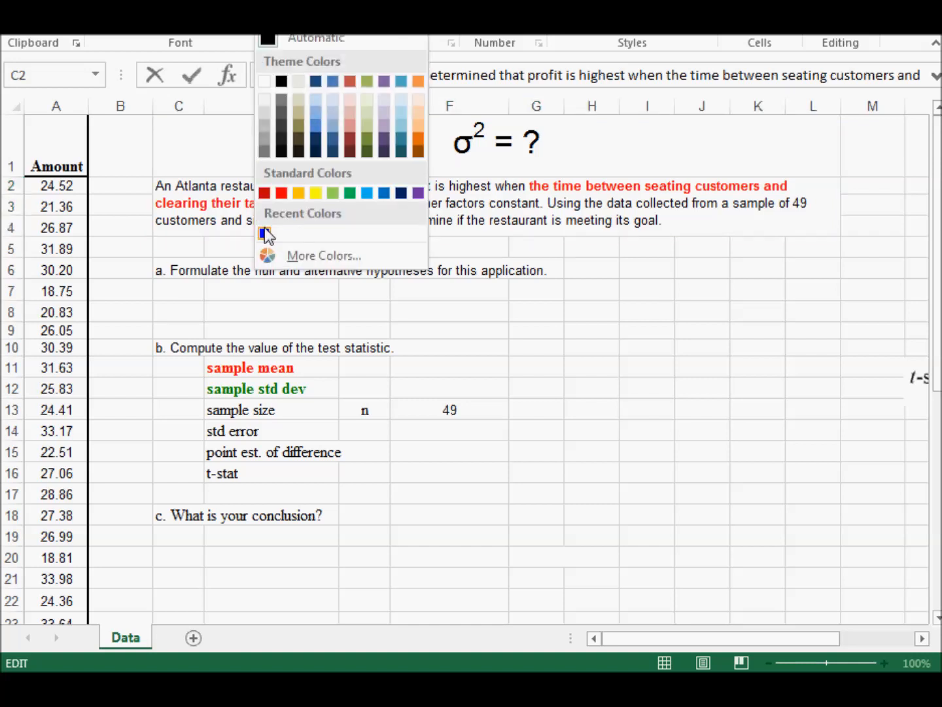
left_click(264, 233)
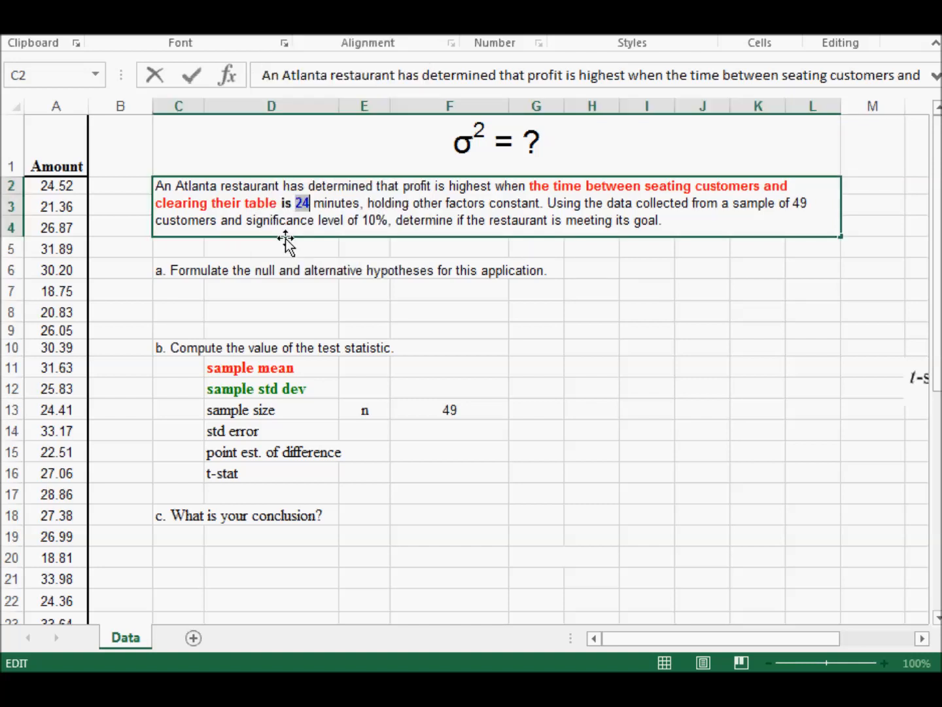
Delete the cover pictures over D7 and F7 to reveal both forms of the null hypothesis
left_click(301, 292)
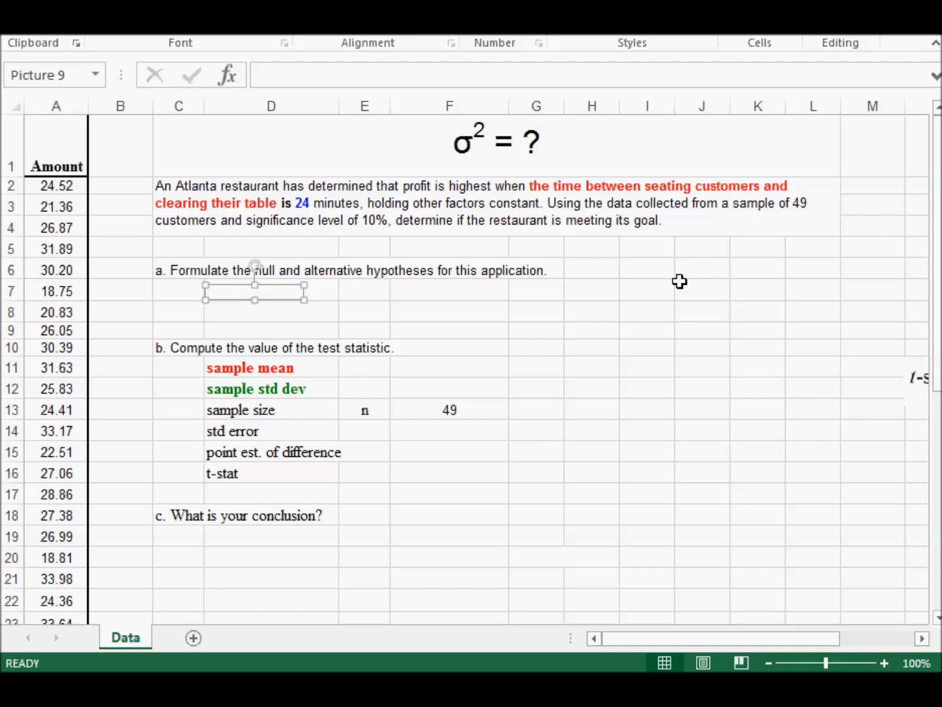
key("Escape")
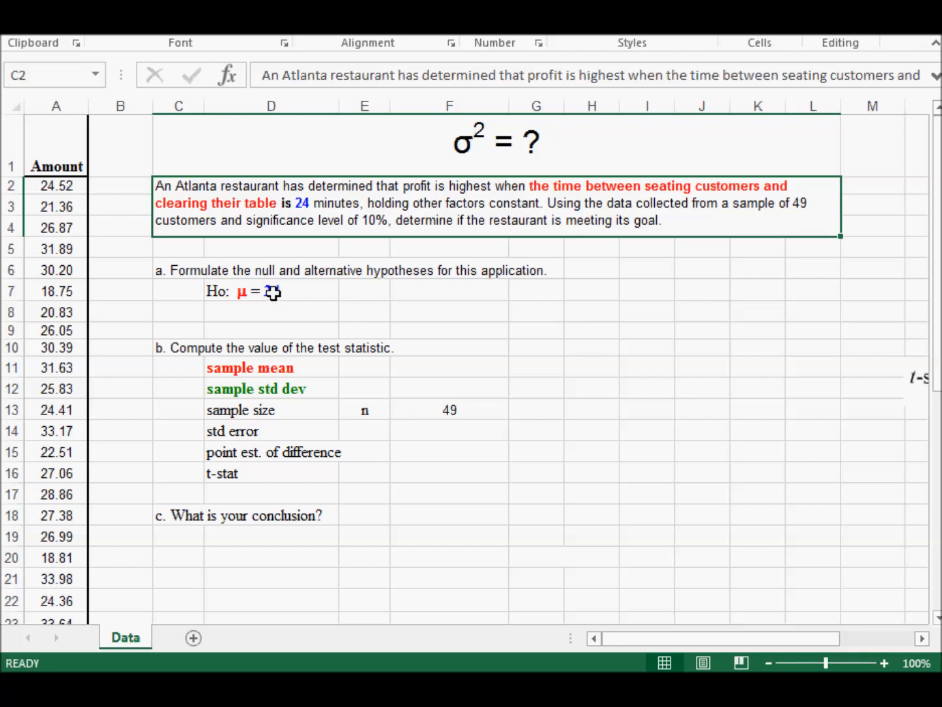
left_click(447, 293)
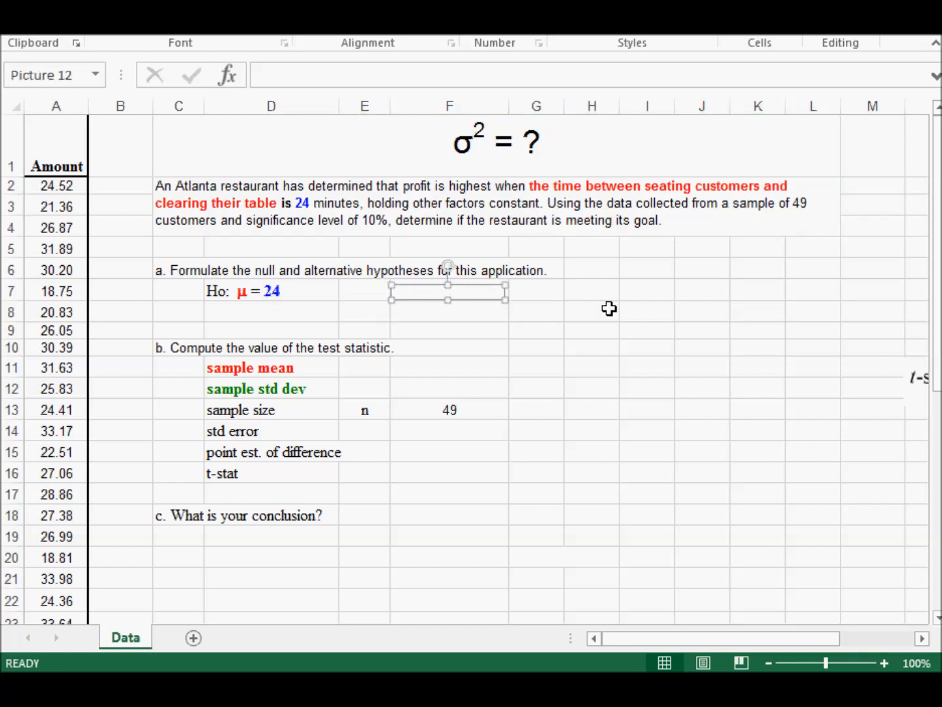
key("Escape")
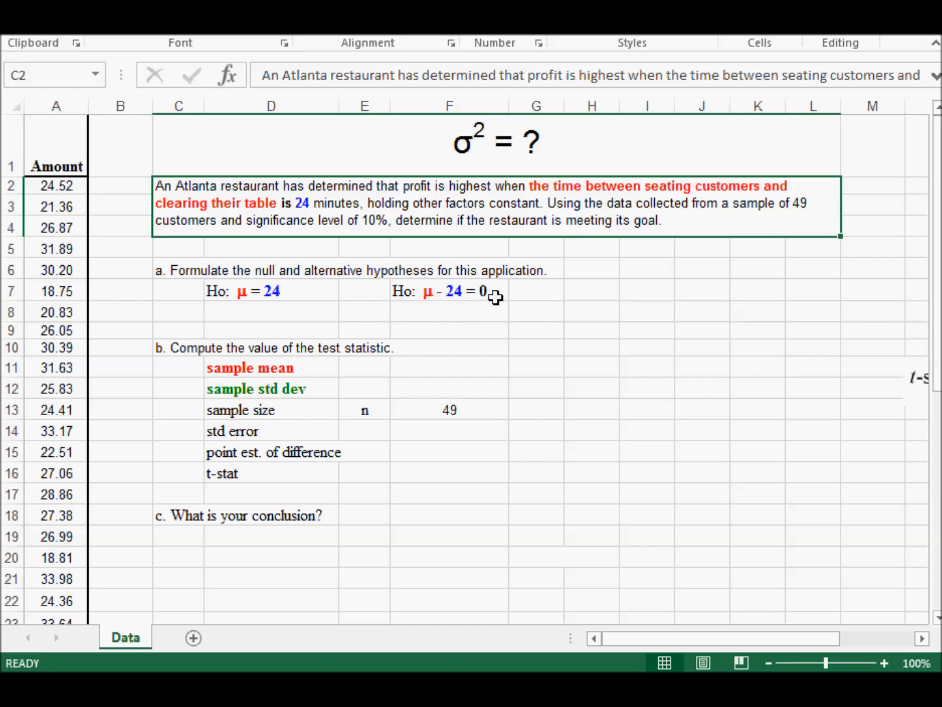
left_click_drag(326, 290, 464, 303)
left_click(549, 367)
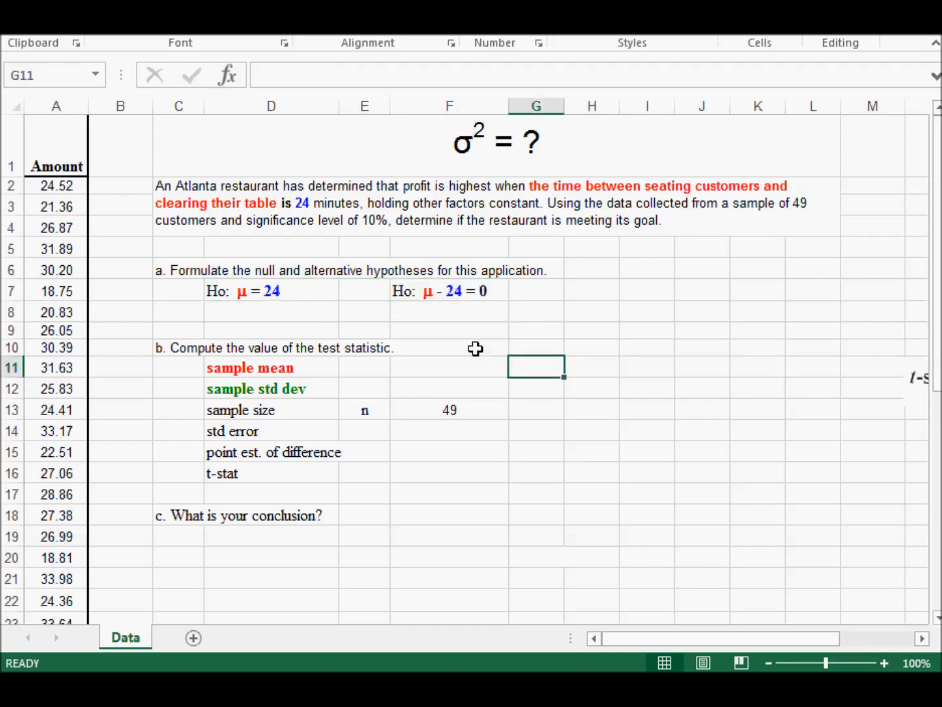
Delete the cover pictures over D8 and F8 to reveal both forms of the alternative hypothesis
left_click(262, 313)
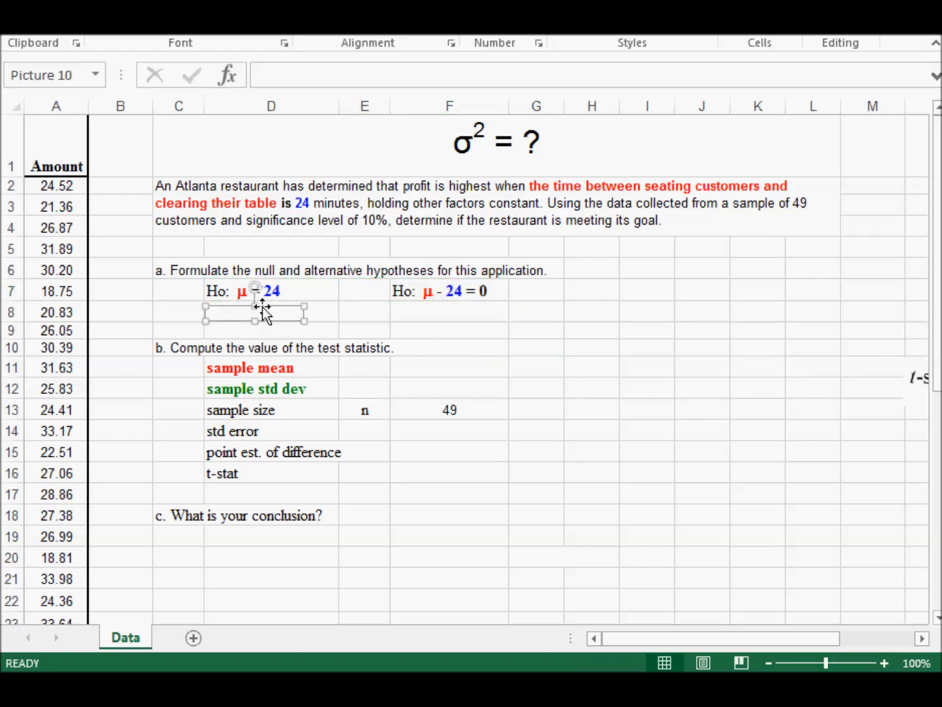
key("Escape")
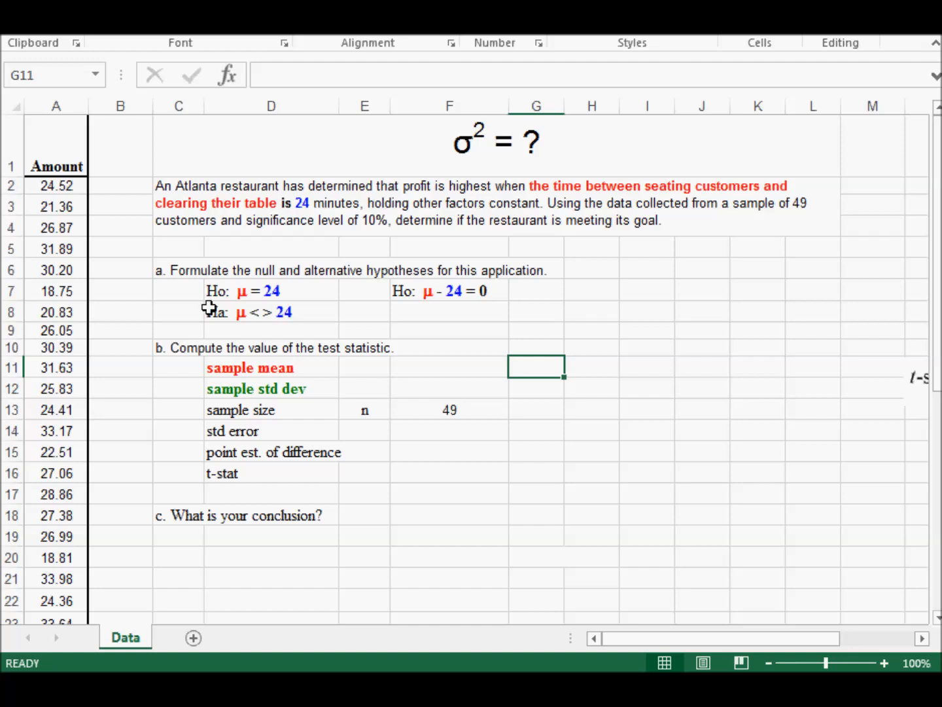
left_click(412, 312)
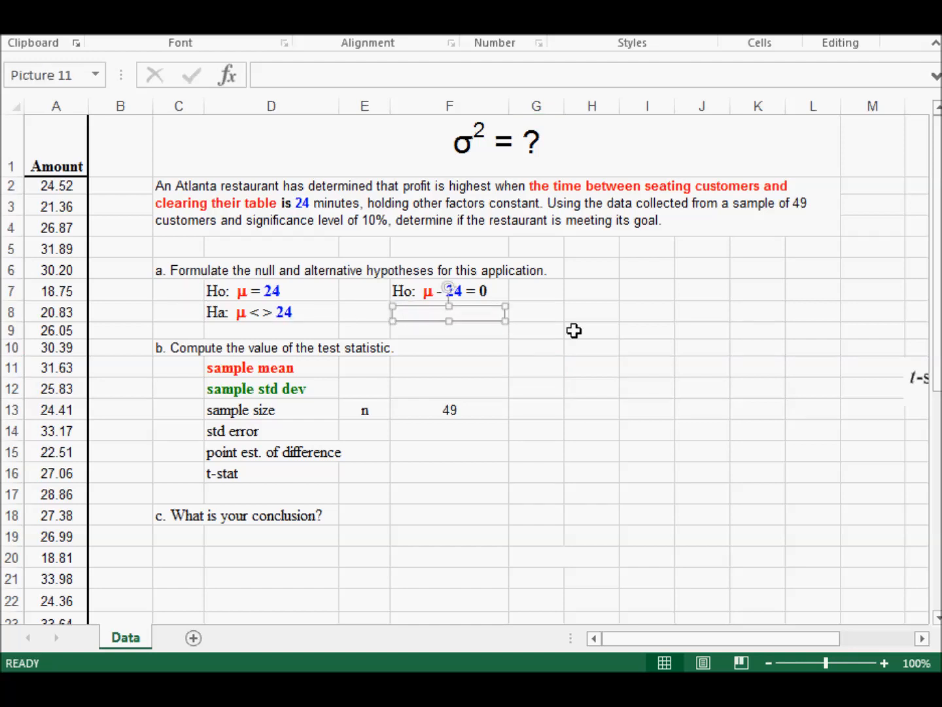
key("Escape")
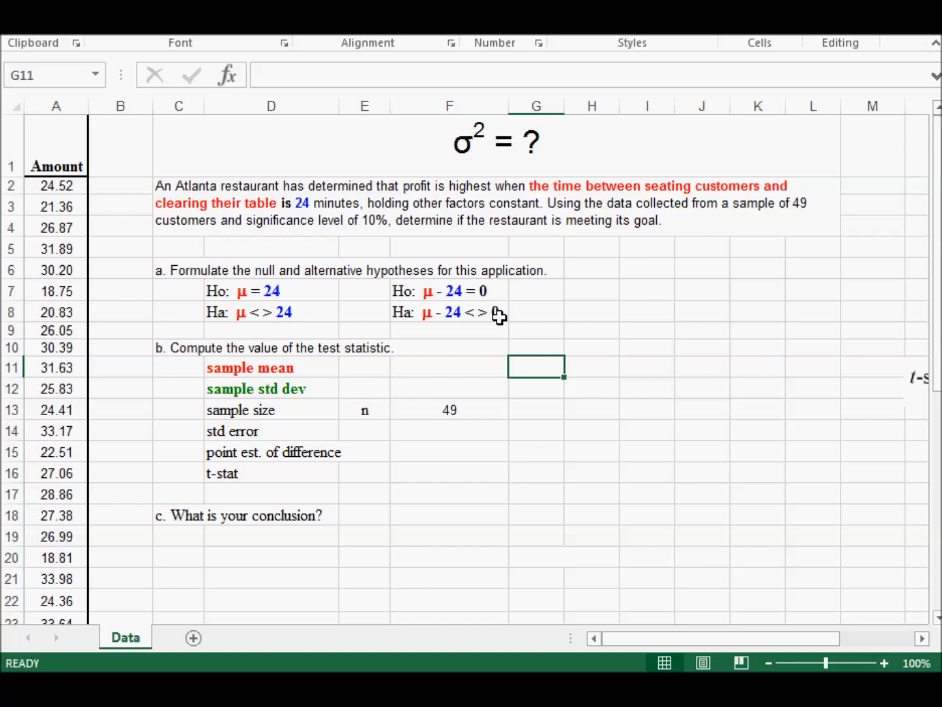
left_click(237, 312)
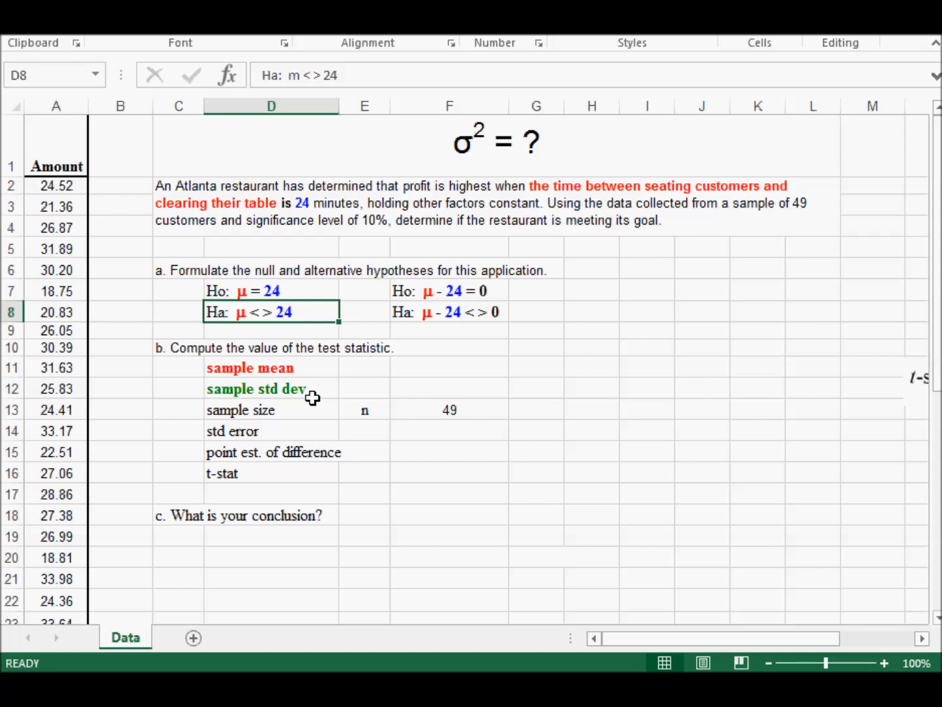
left_click(429, 311)
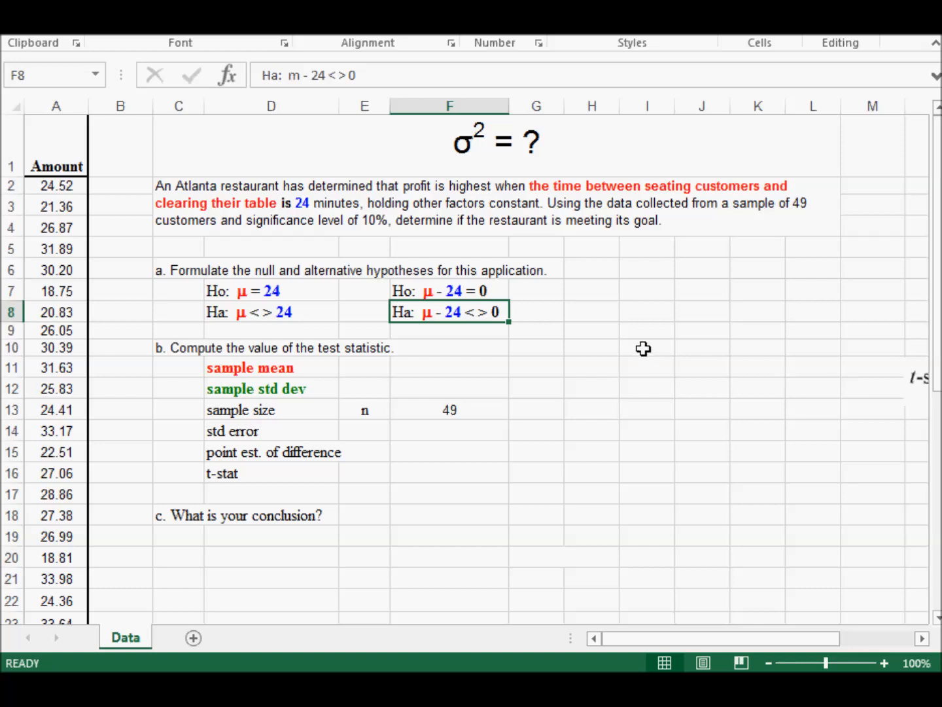
Move the t-stat formula picture beside the sample statistics, over columns G and H around rows 11 to 13
left_click(624, 136)
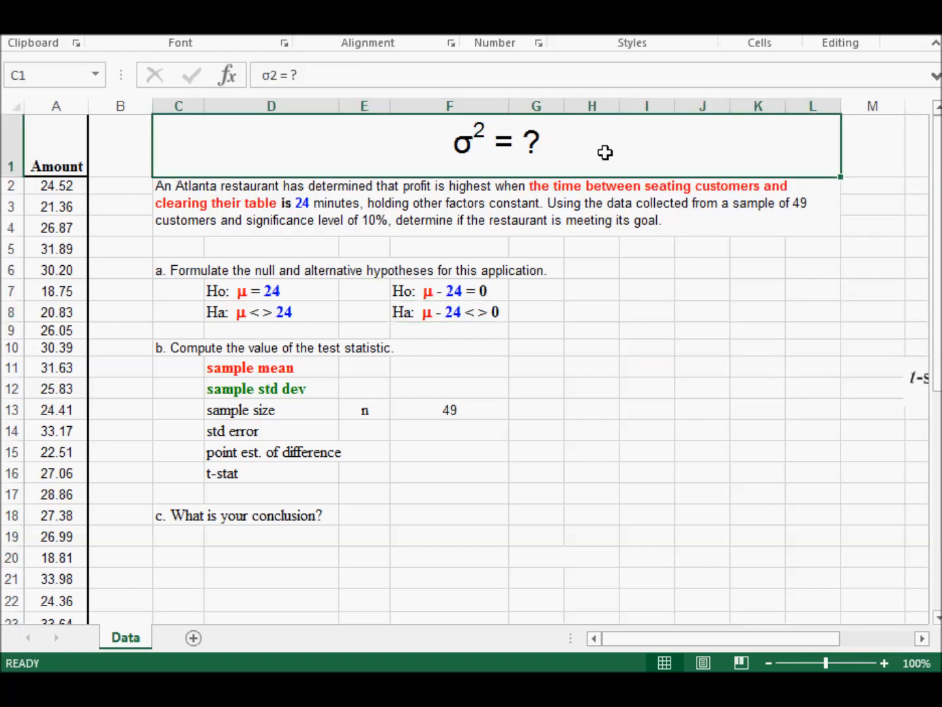
left_click_drag(915, 386, 497, 393)
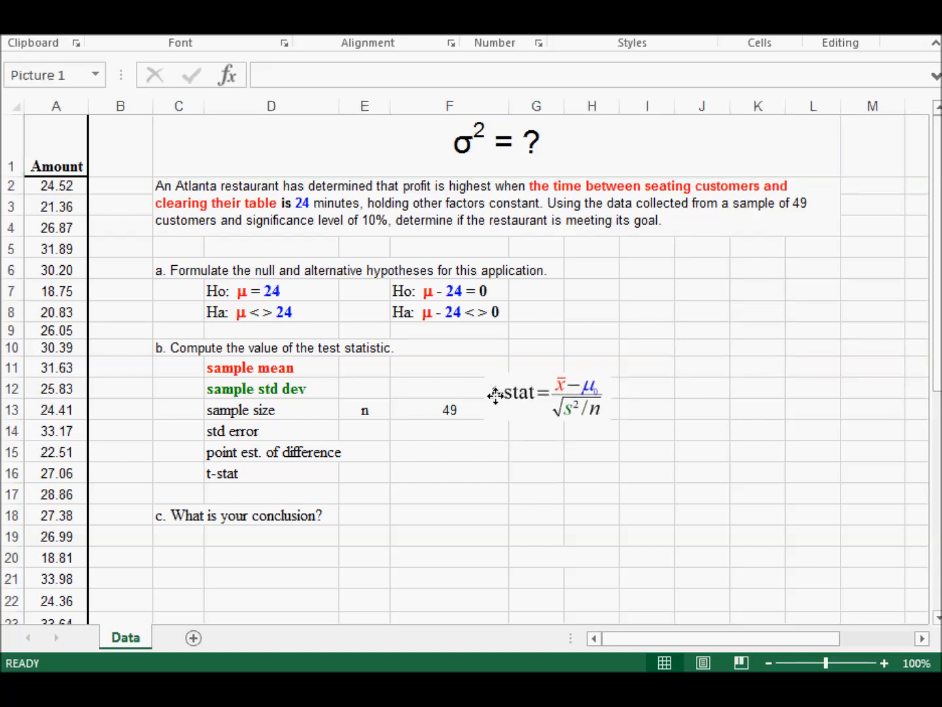
left_click(693, 412)
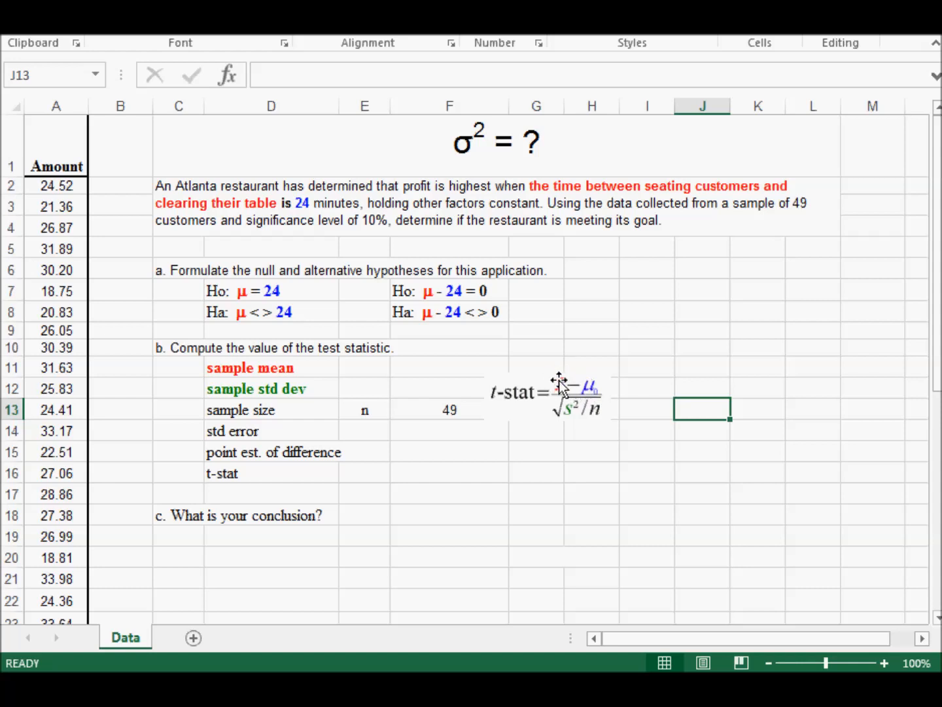
Highlight the expression μ - 24 within the alternative hypothesis in F8
left_click(429, 314)
double_click(429, 314)
left_click_drag(423, 313, 462, 320)
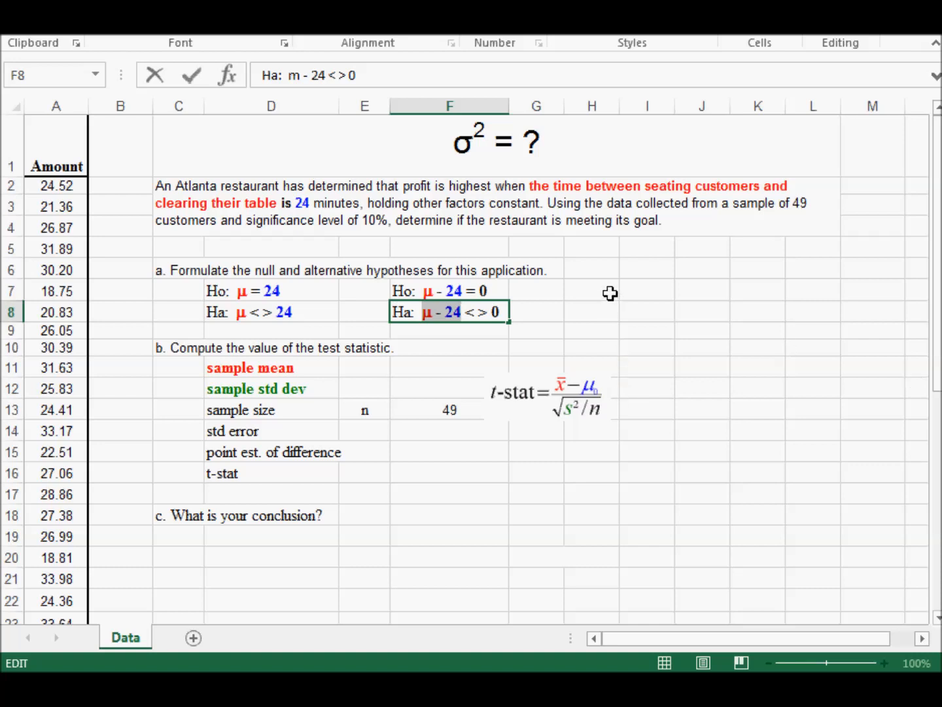
Delete the cover pictures over I7 and I8 to reveal the claim label and its value
left_click_drag(610, 293, 702, 322)
left_click(646, 291)
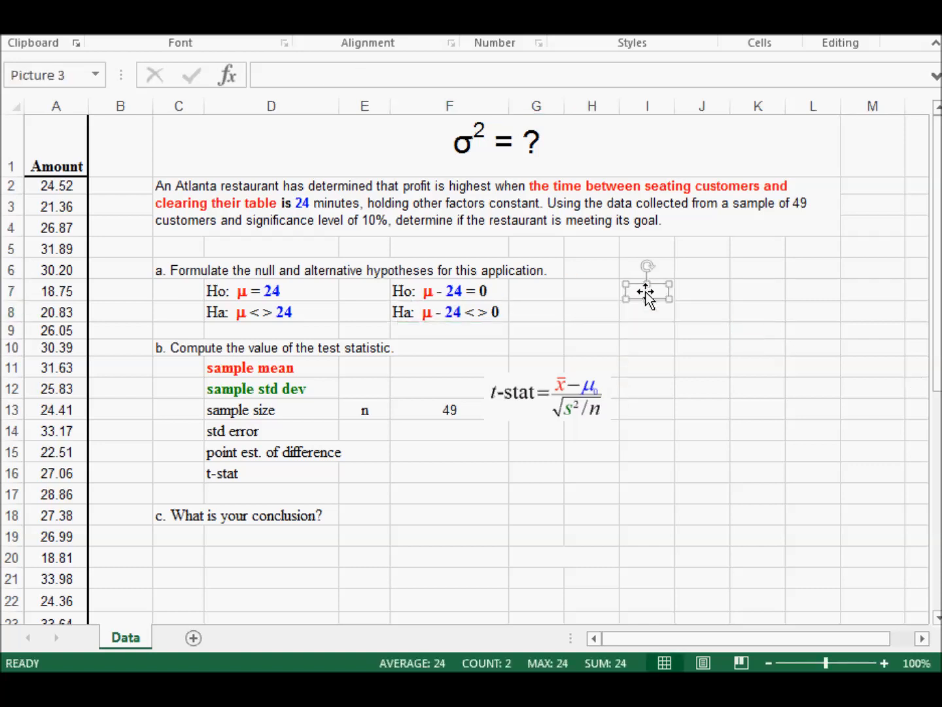
key("Delete")
left_click(646, 309)
key("Delete")
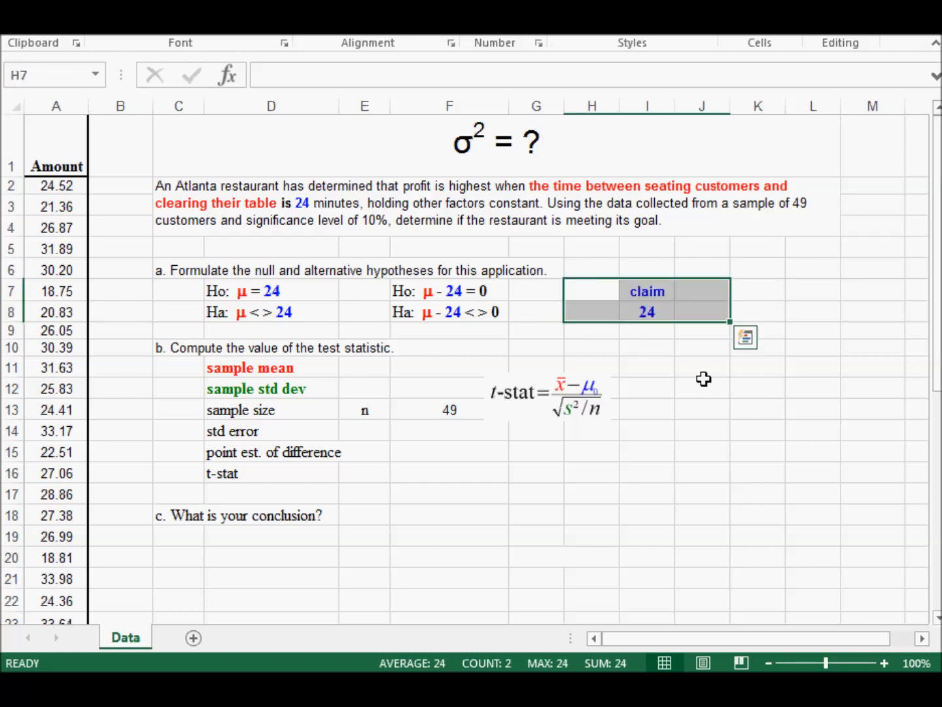
left_click(705, 385)
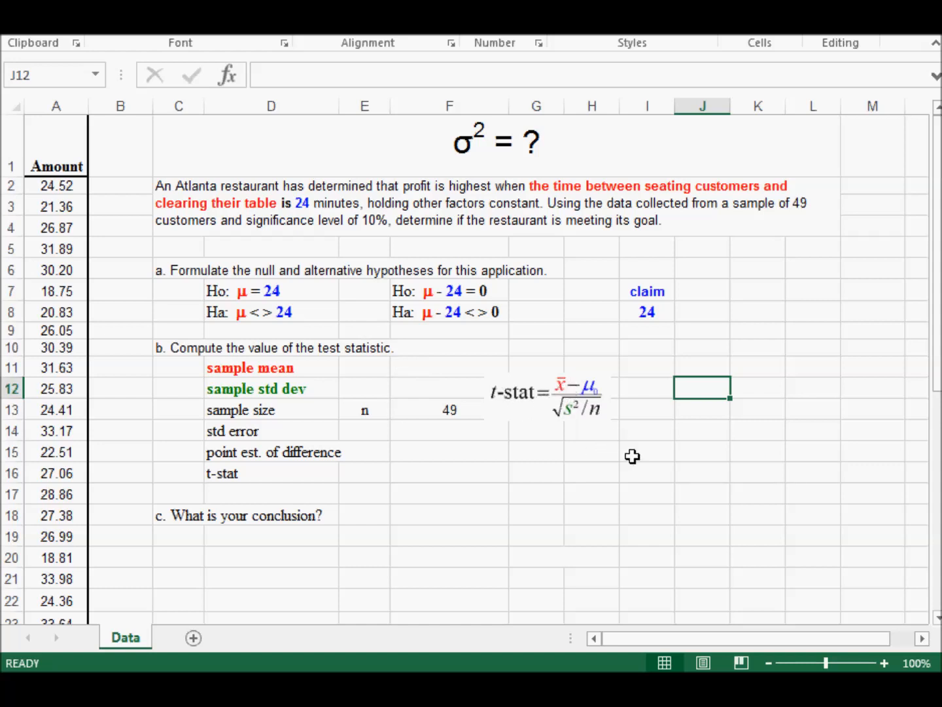
Compare the t-stat formula's numerator with the μ - 24 expression highlighted in F8
left_click(561, 386)
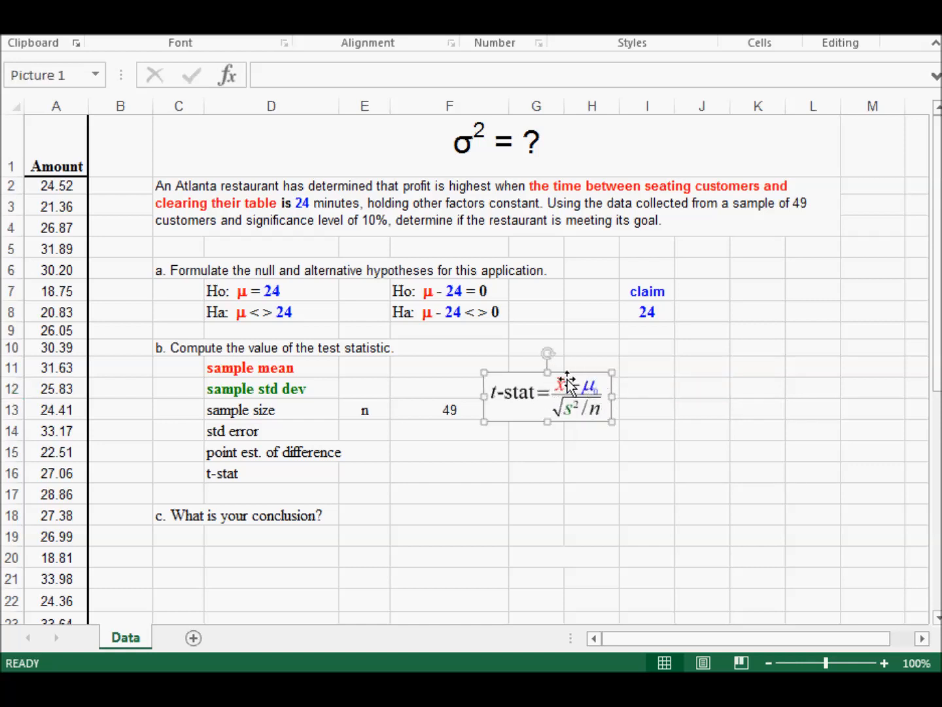
double_click(427, 311)
left_click_drag(419, 312, 467, 321)
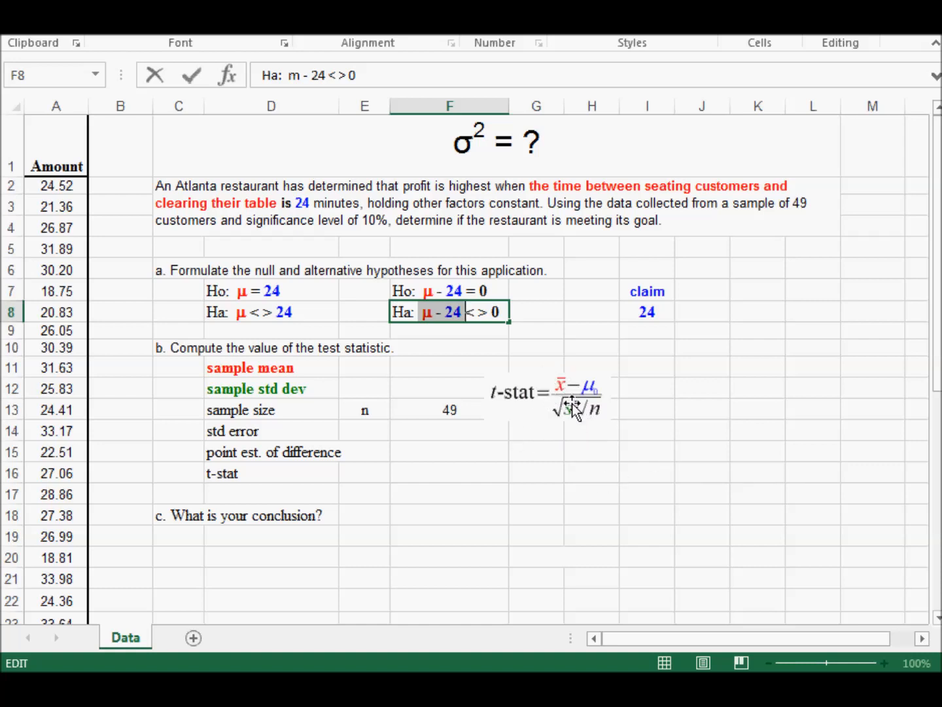
Leave the F8 edit and delete the cover picture over E11 to reveal the sample mean symbol
left_click(443, 368)
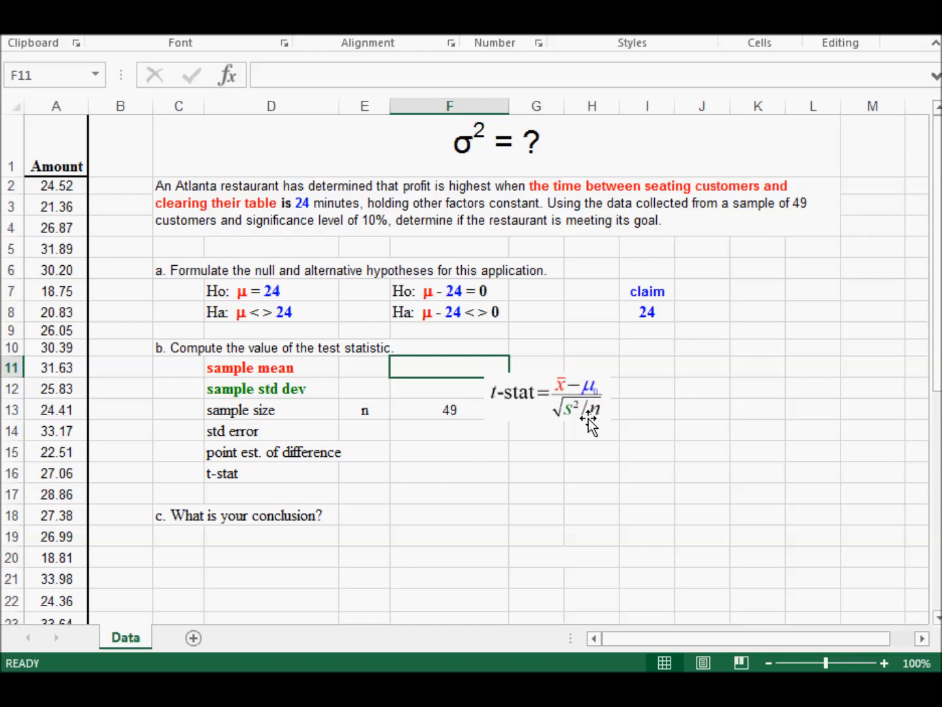
left_click(363, 367)
key("Escape")
Compute the sample mean in F11 with the AVERAGE function over the amounts in A2:A50
type("=")
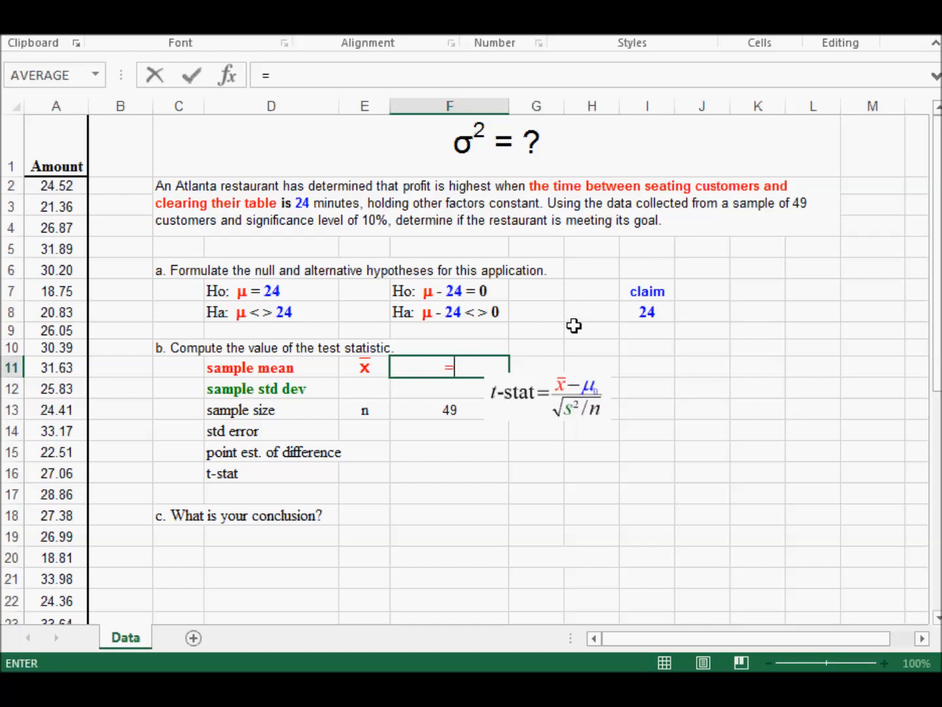
type("average(")
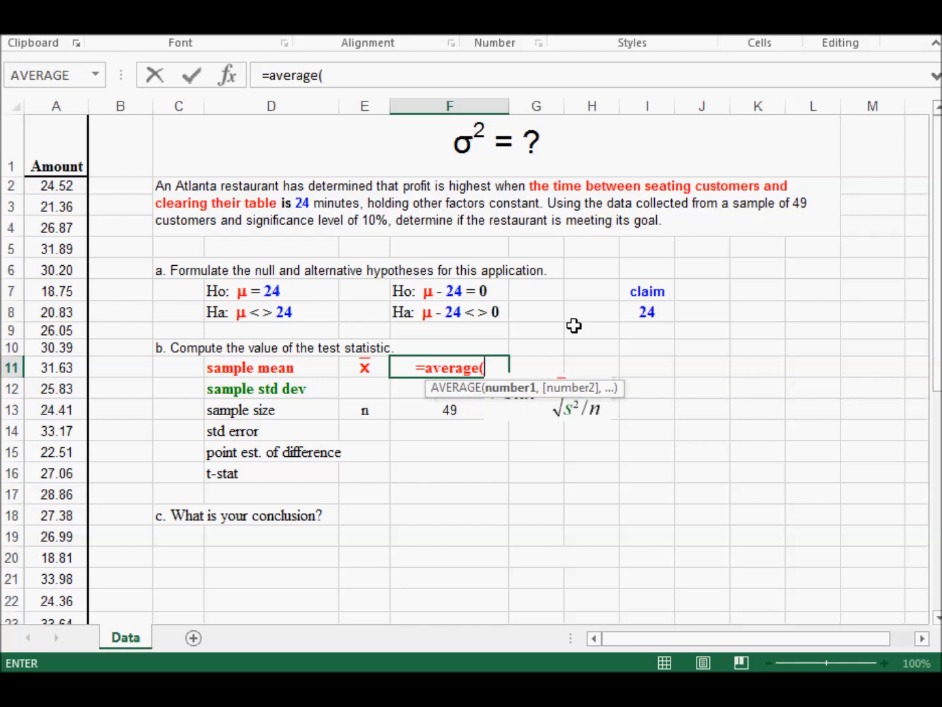
key("Left")
key("Left")
key("Left")
key("Left")
key("Left")
key("Up")
key("Up")
key("Up")
key("Up")
key("Up")
key("Up")
key("Up")
key("Up")
key("Up")
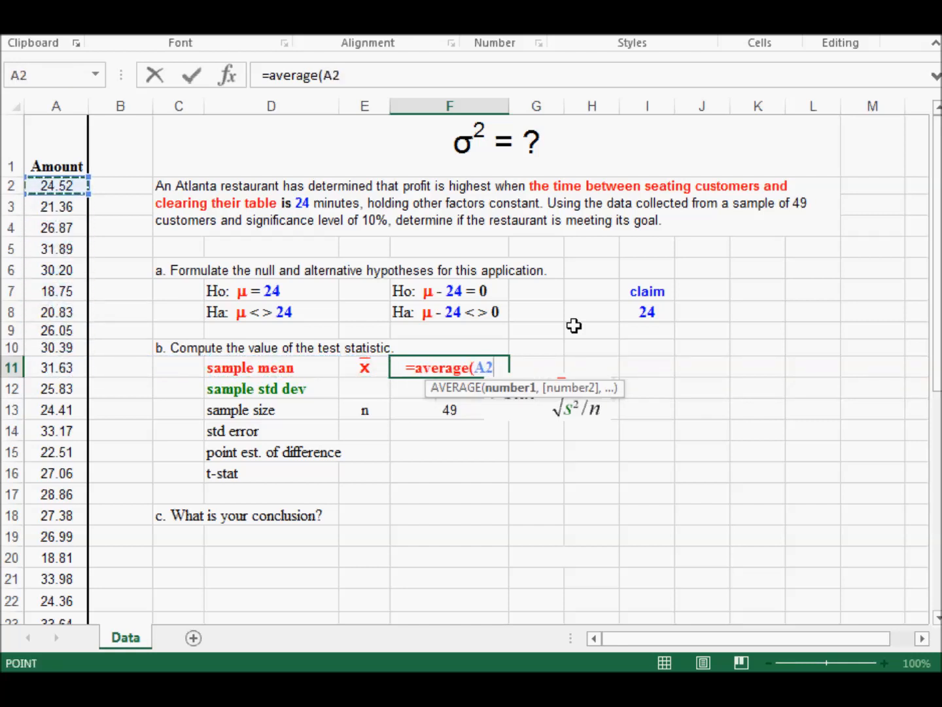
key("ctrl+shift+Down")
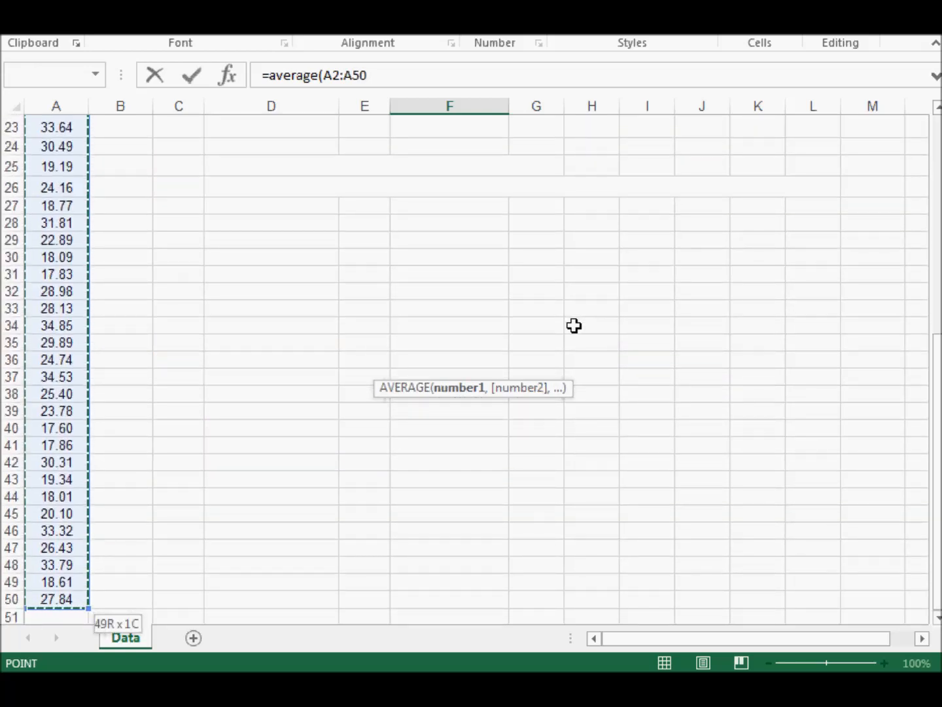
key("Return")
Delete the cover picture over E12 to reveal the sample standard deviation symbol s
key("Up")
key("Up")
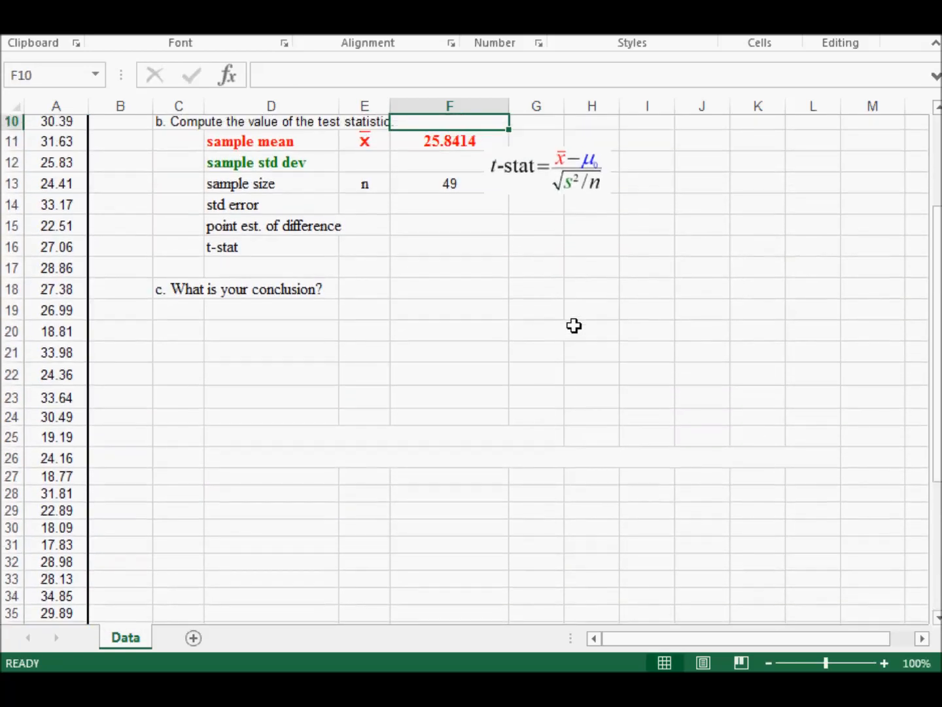
key("Up")
key("Up")
key("Up")
key("Up")
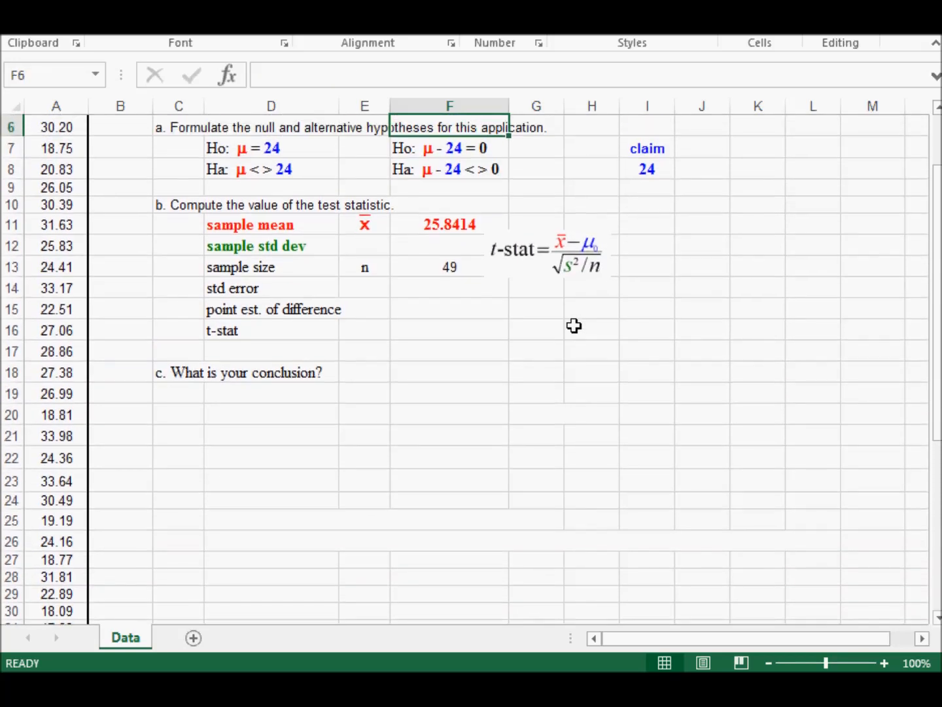
key("Down")
key("Down")
key("Down")
key("Down")
key("Down")
key("Down")
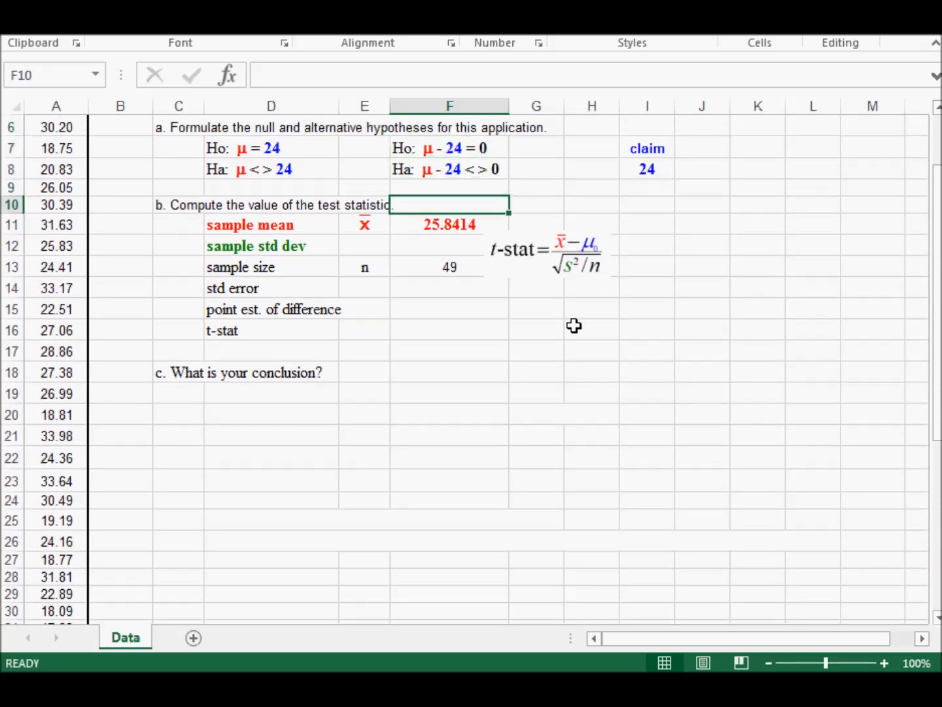
key("Left")
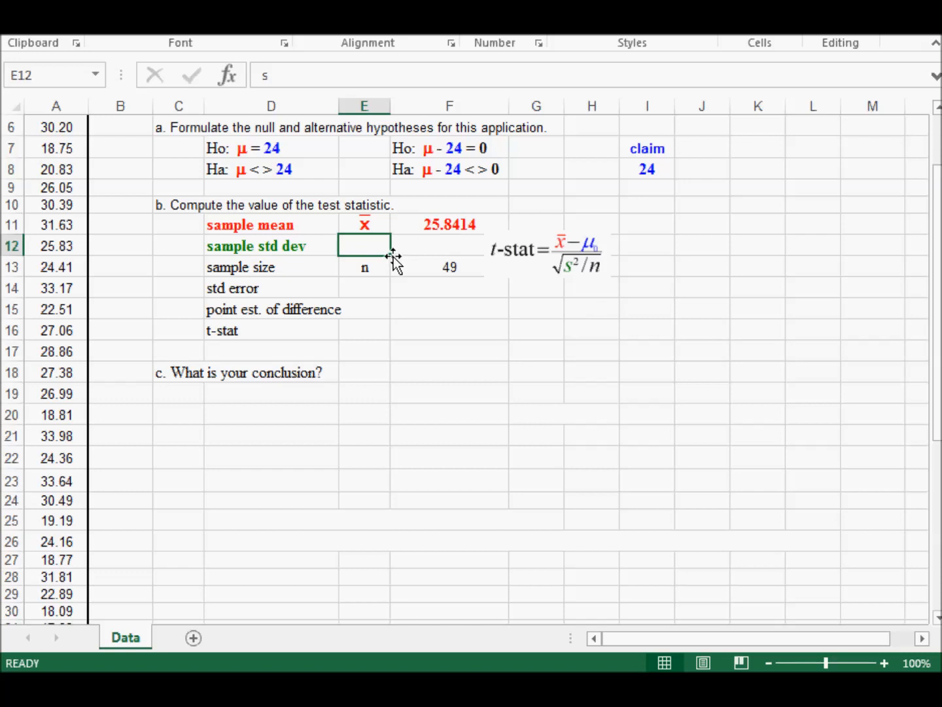
left_click(350, 245)
key("Escape")
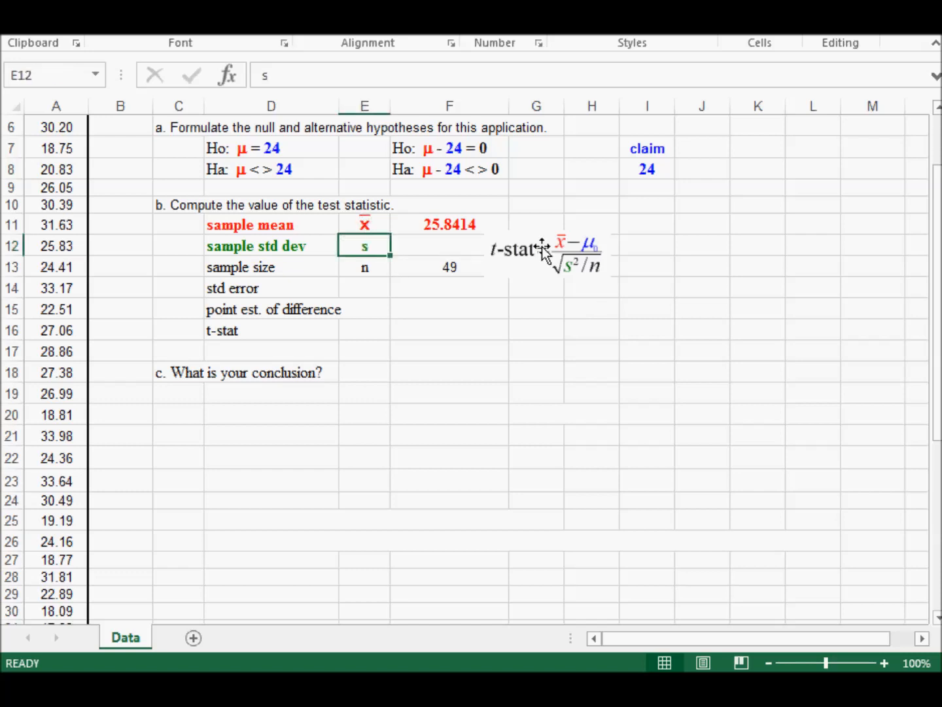
Compute the sample standard deviation in F12 with the STDEV.S function over the amounts in A2:A50
key("Right")
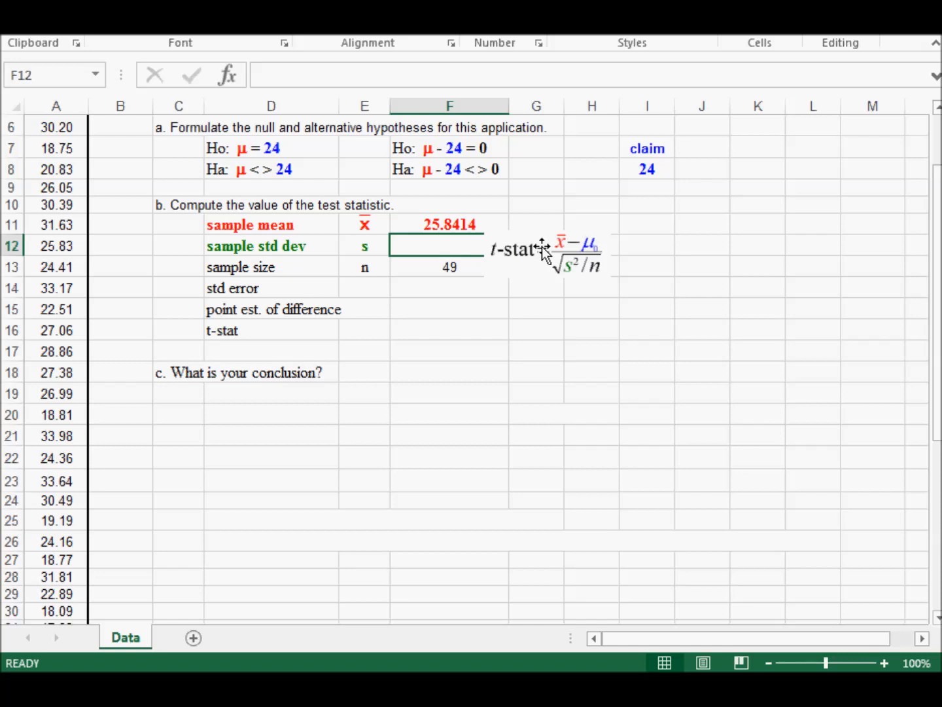
type("=")
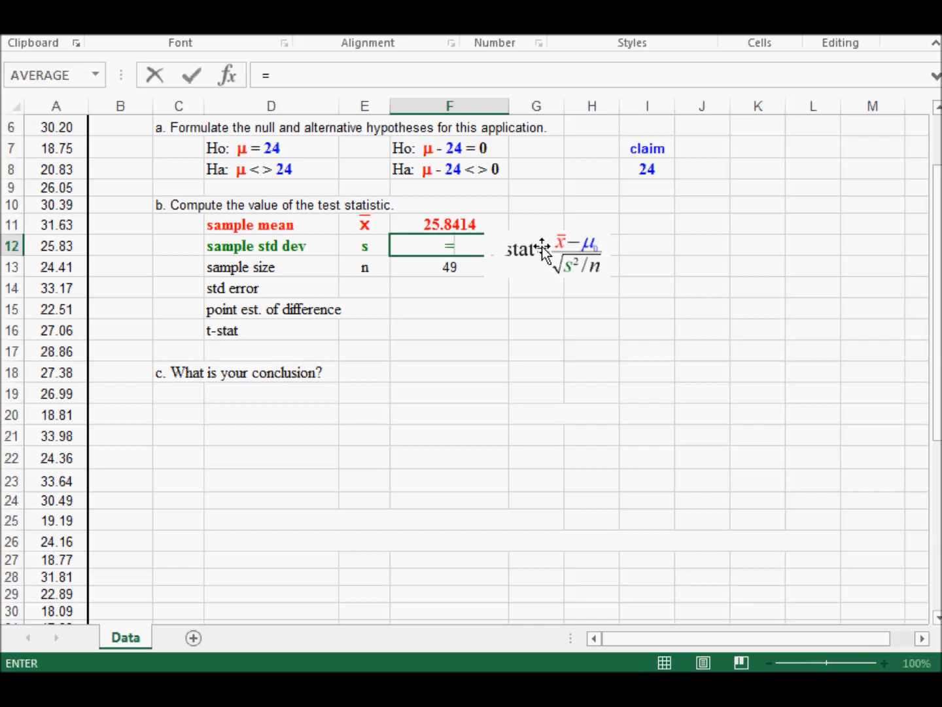
type("stdev.s")
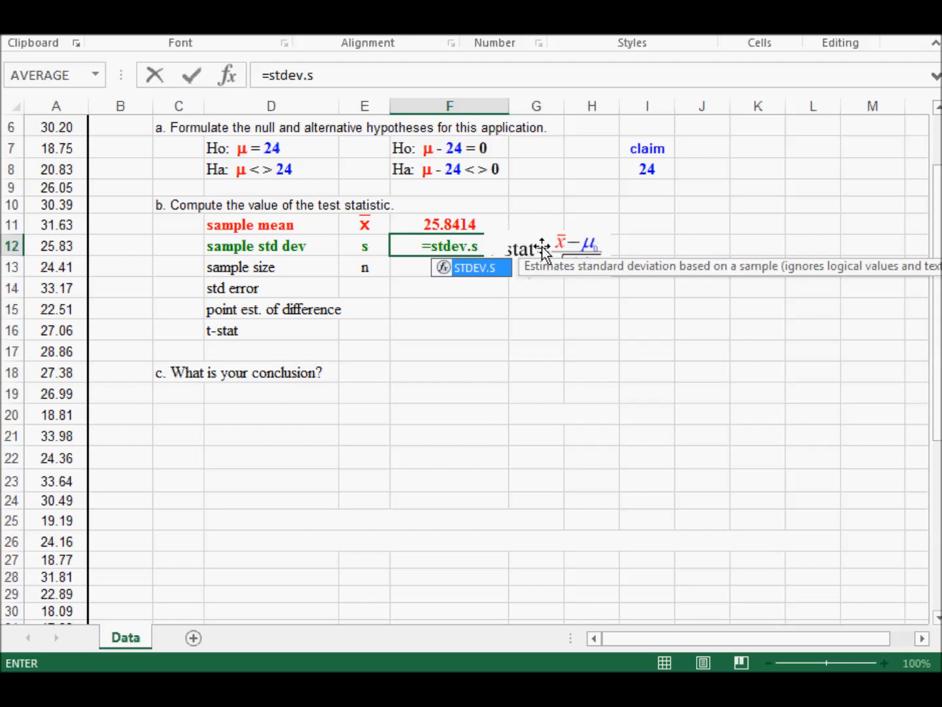
type("(")
key("Left")
key("Left")
key("Left")
key("Left")
key("Left")
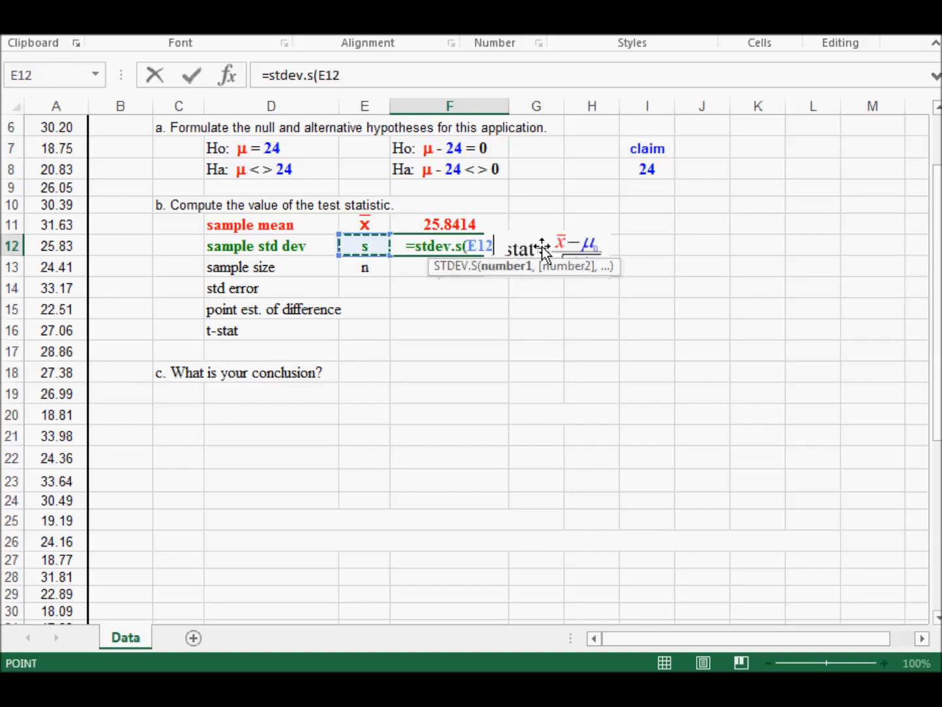
key("Up")
key("Up")
key("Up")
key("Up")
key("Up")
key("Up")
key("Up")
key("Up")
key("Up")
key("Up")
key("Up")
key("Down")
key("ctrl+shift+Down")
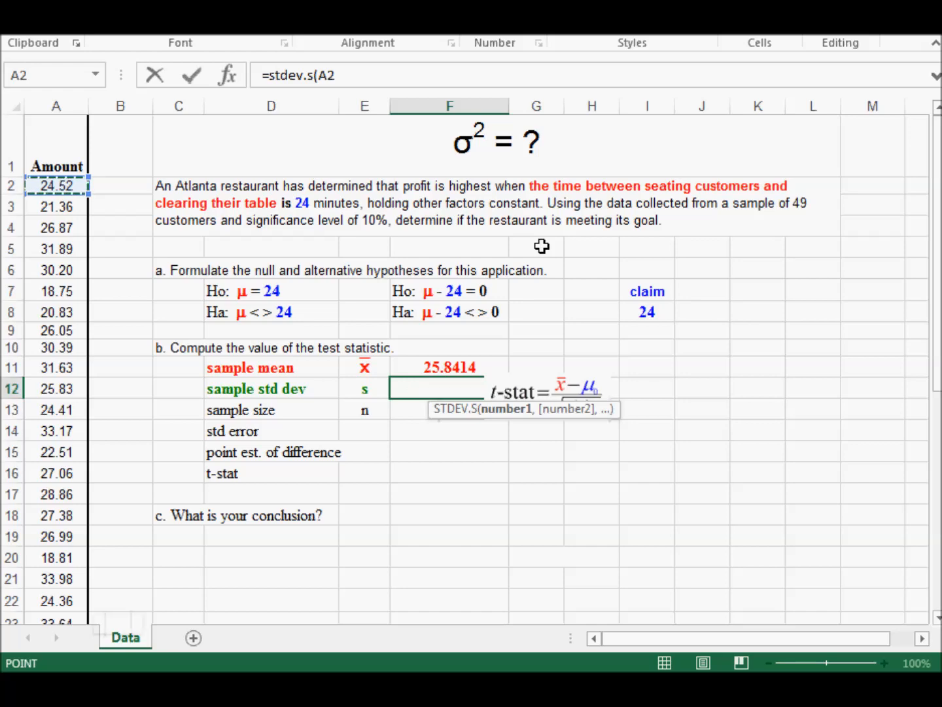
key("Return")
Review the sample mean in F11 and the sample standard deviation in F12 against the t-stat formula
key("Up")
key("Up")
key("Up")
key("Down")
key("Down")
key("Up")
key("Up")
key("Up")
key("Up")
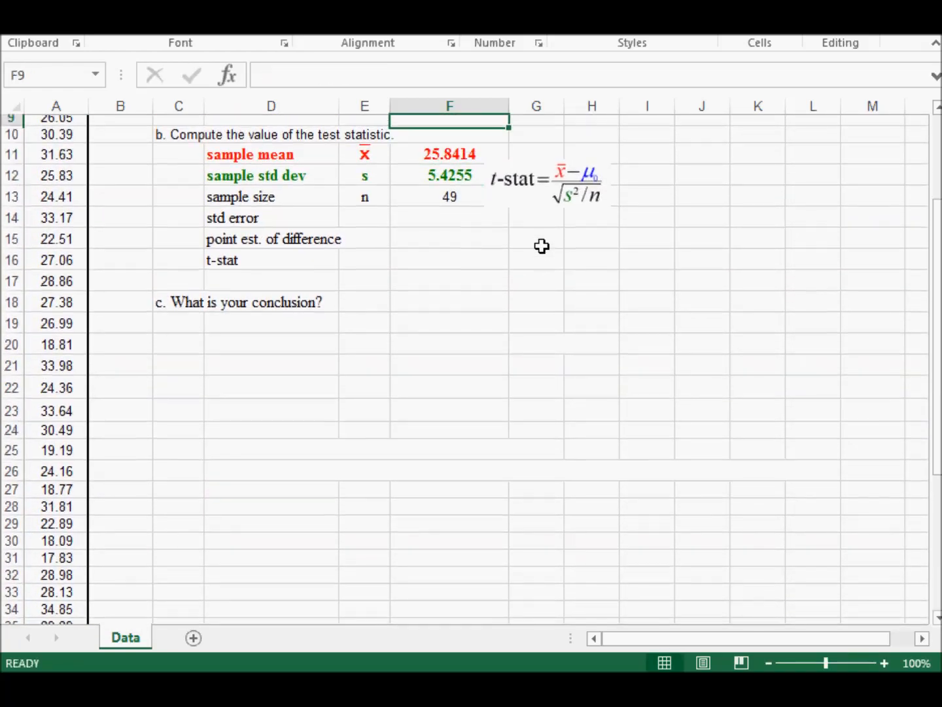
key("Down")
key("Down")
key("Down")
key("Down")
key("Up")
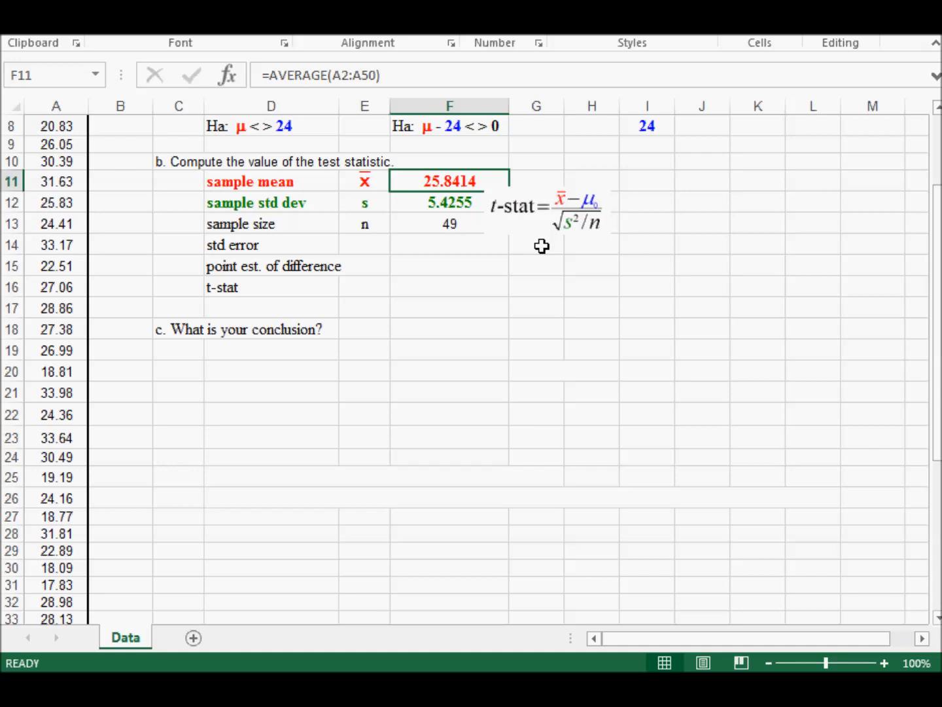
key("Down")
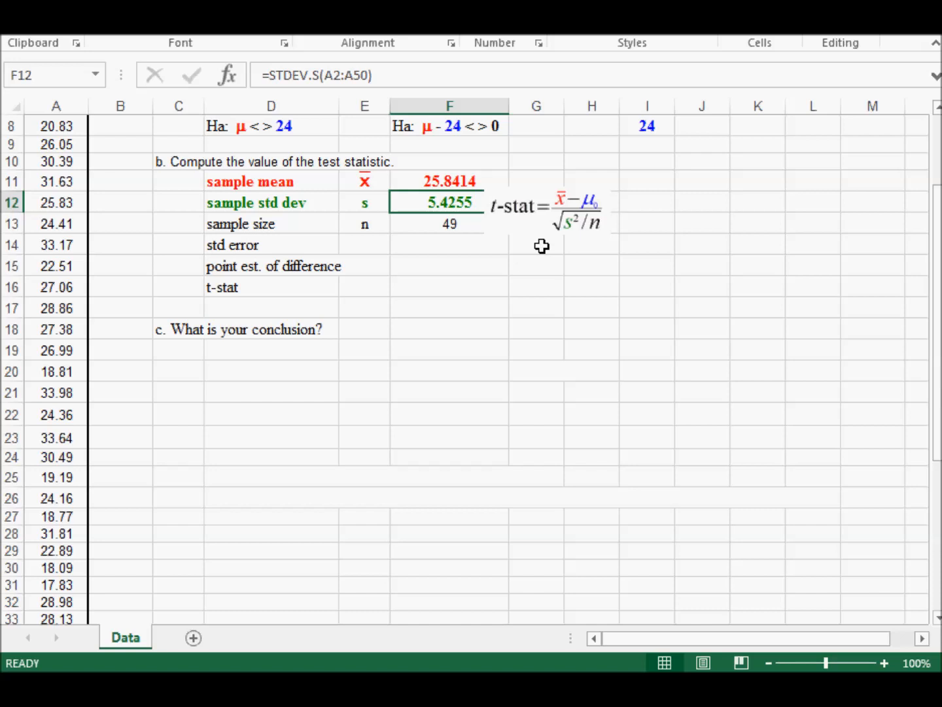
Compute the standard error in F14 with the formula =F12/SQRT(F13)
key("Down")
key("Down")
type("=")
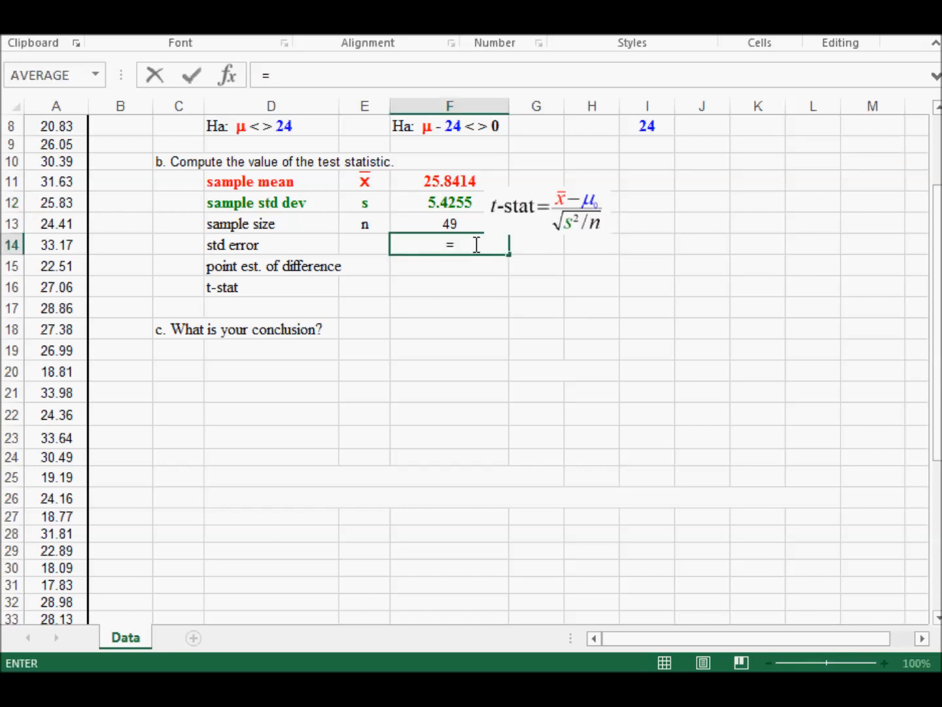
key("Up")
key("Up")
type("/aqrt(")
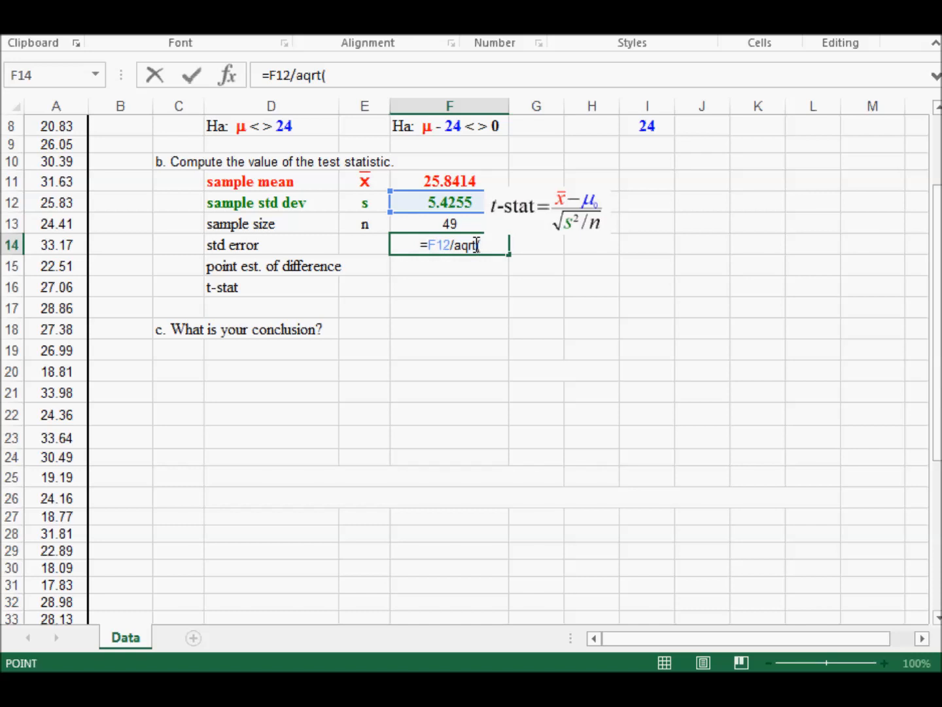
key("Up")
key("Return")
key("Return")
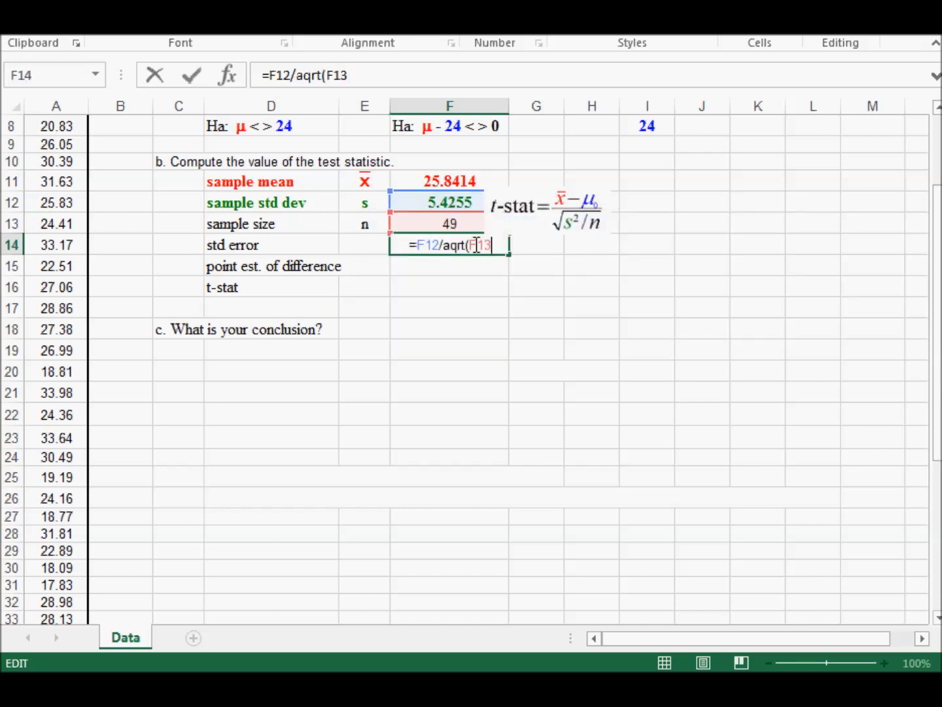
type(")")
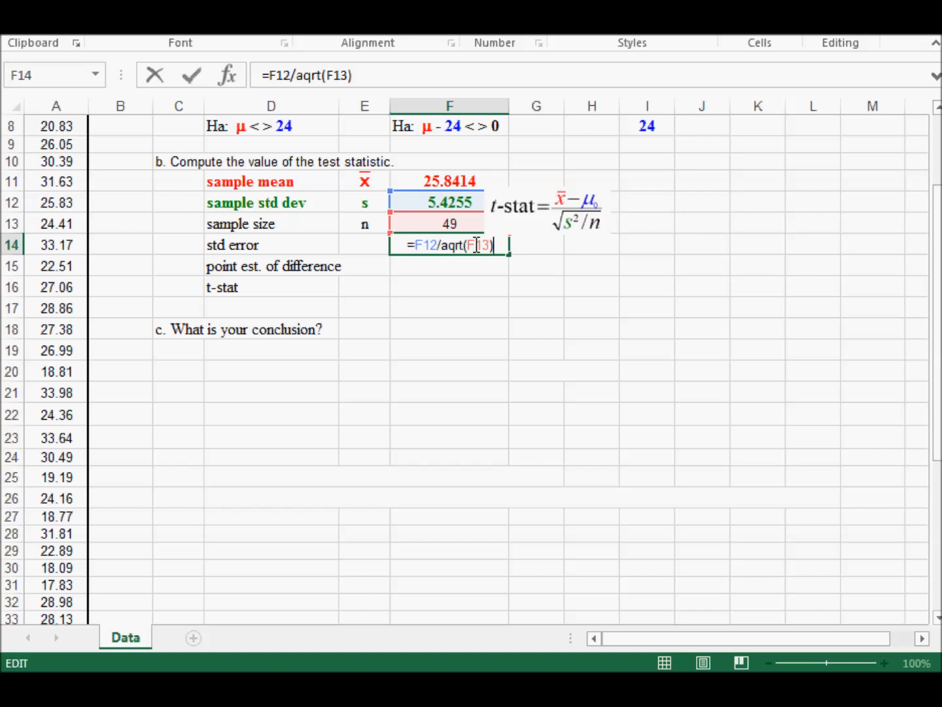
left_click(440, 244)
key("Right")
key("BackSpace")
type("s")
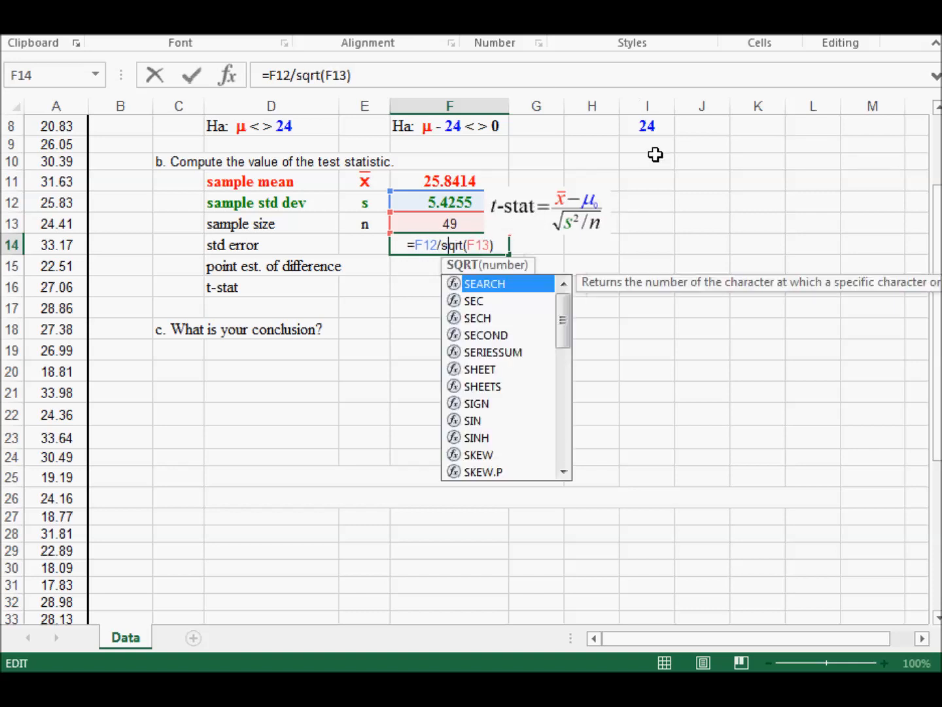
key("Return")
key("Up")
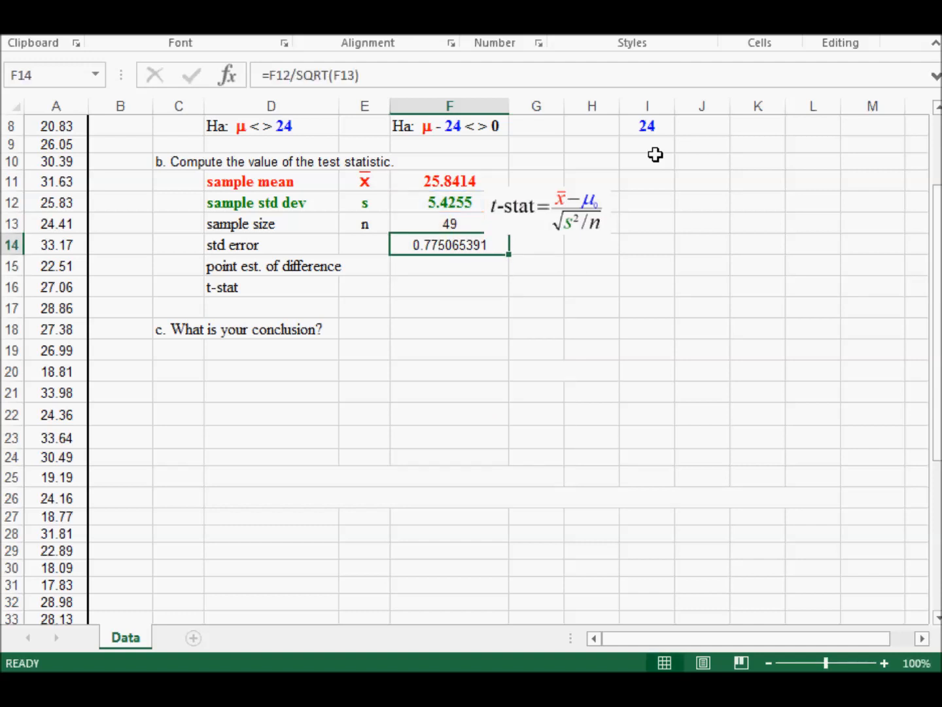
Move the t-stat formula picture clear of column F, starting in column G beside rows 11 to 13
key("Right")
left_click_drag(570, 235, 605, 221)
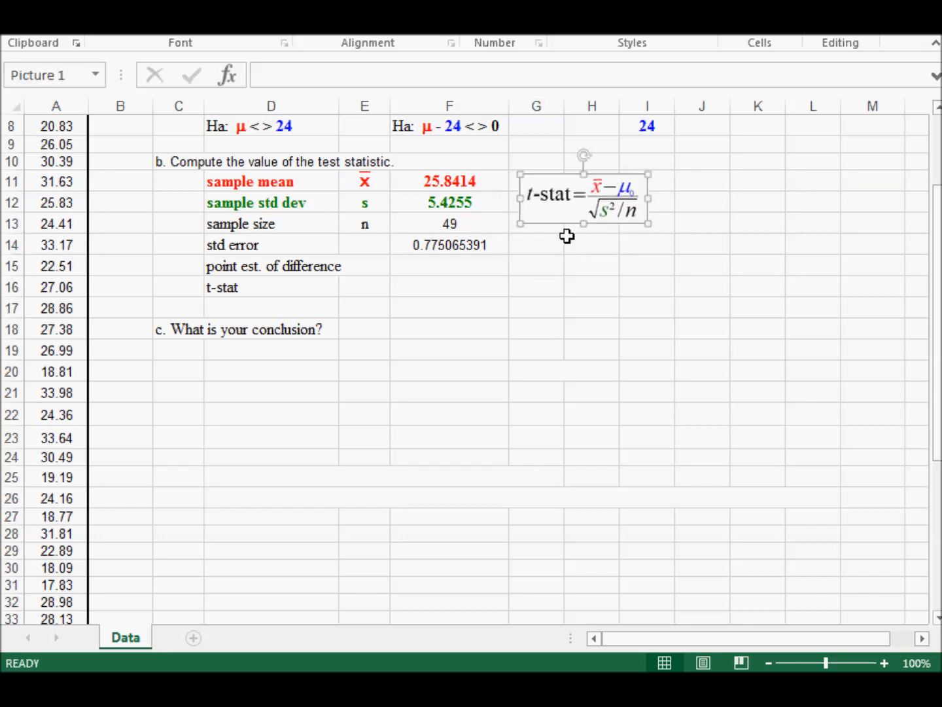
left_click(586, 246)
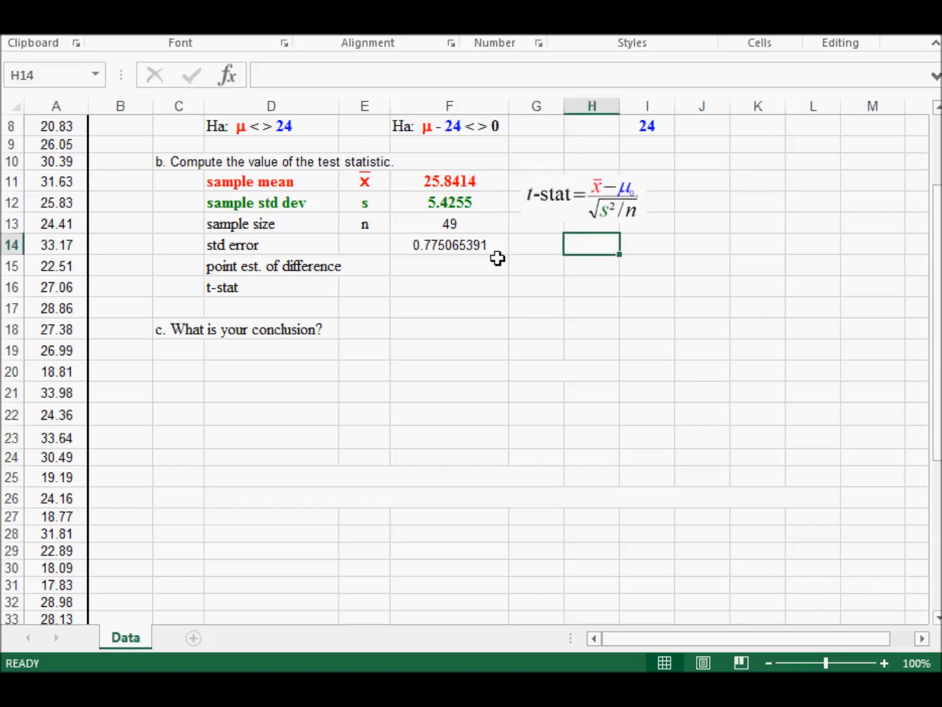
Cross-check the standard error in H14 with =SQRT(F12^2/F13) and select F14:H14 to compare both results
double_click(604, 239)
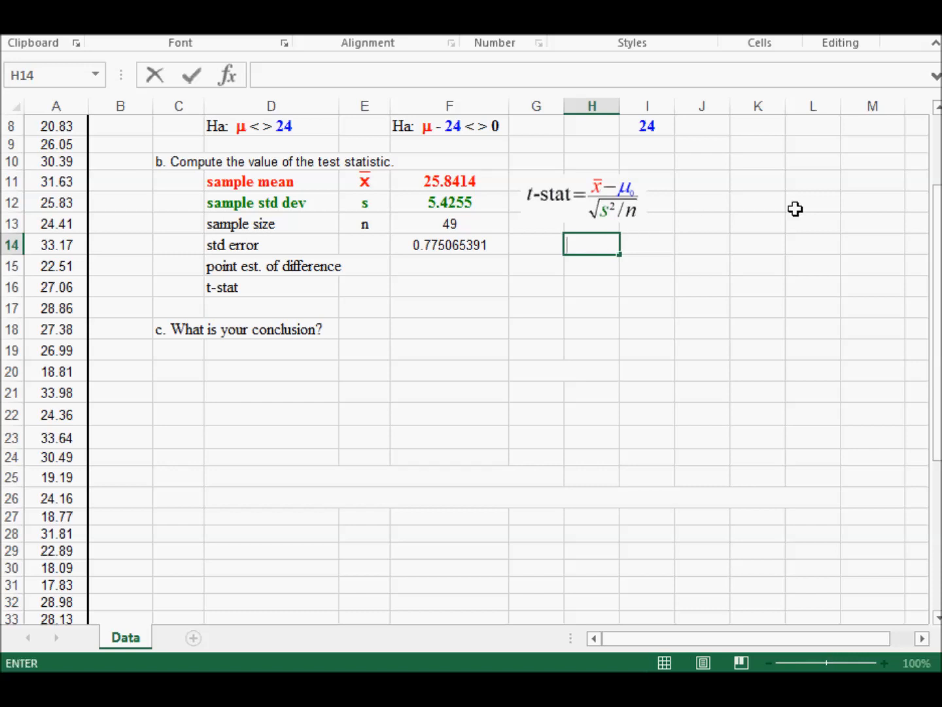
type("=")
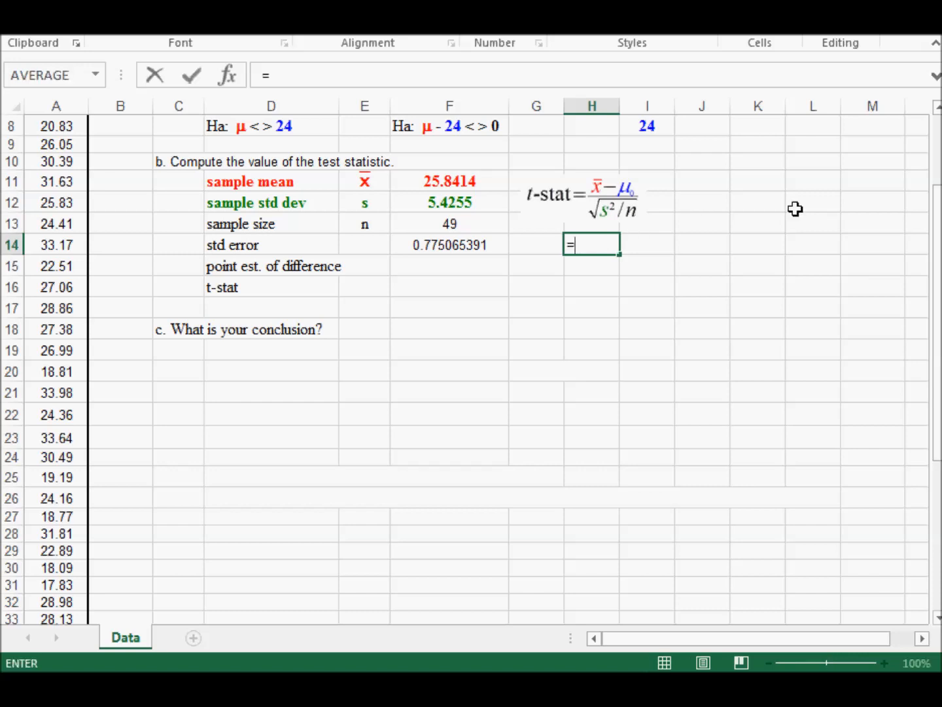
type("sqrt")
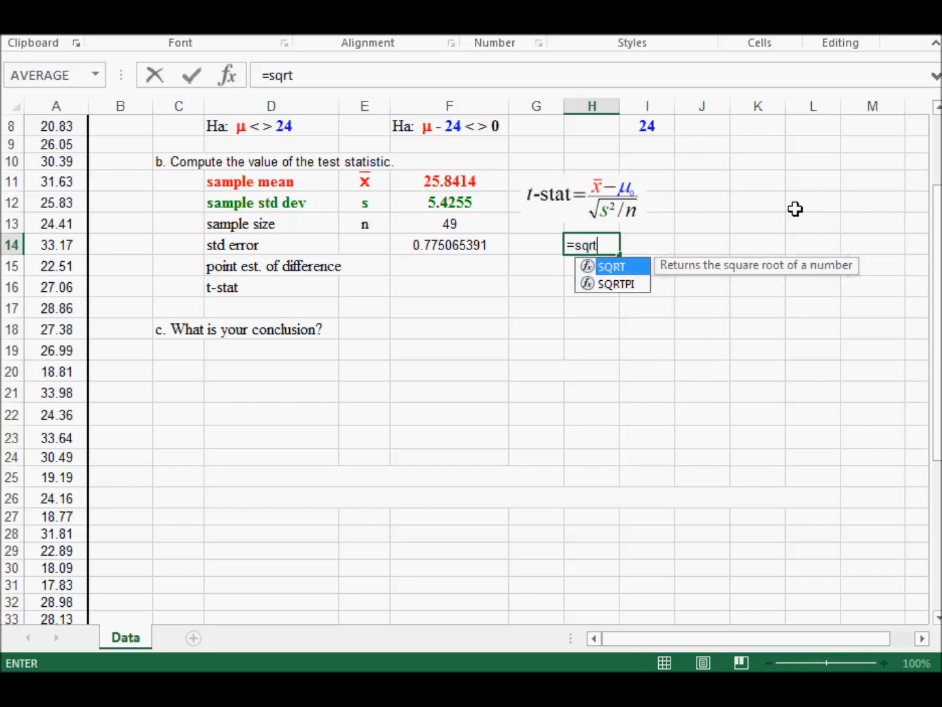
type("(")
key("Left")
key("Left")
key("Left")
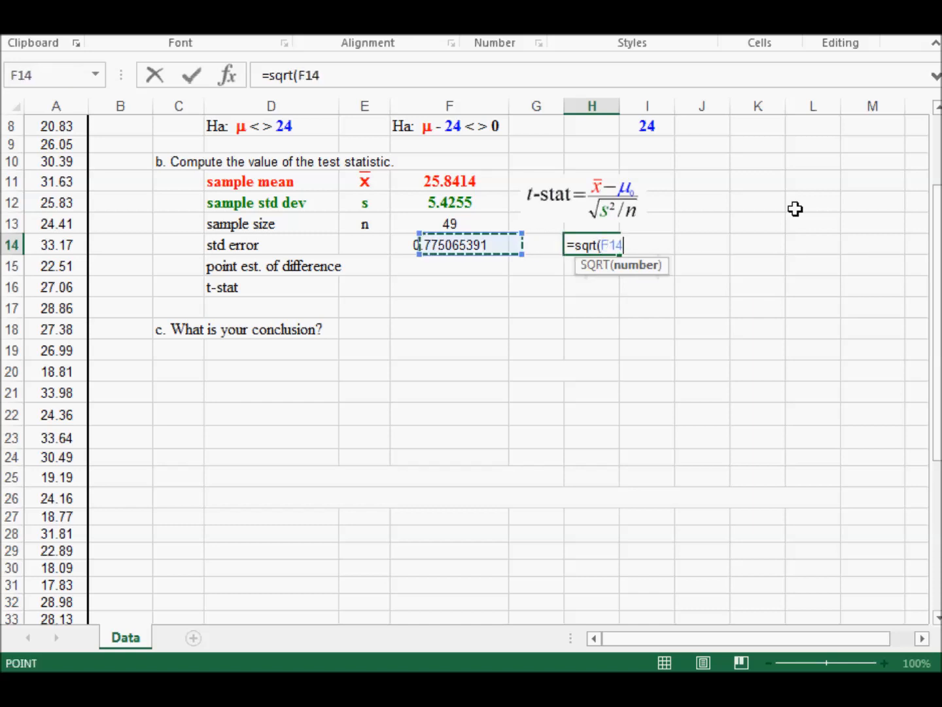
key("Up")
key("Up")
key("Right")
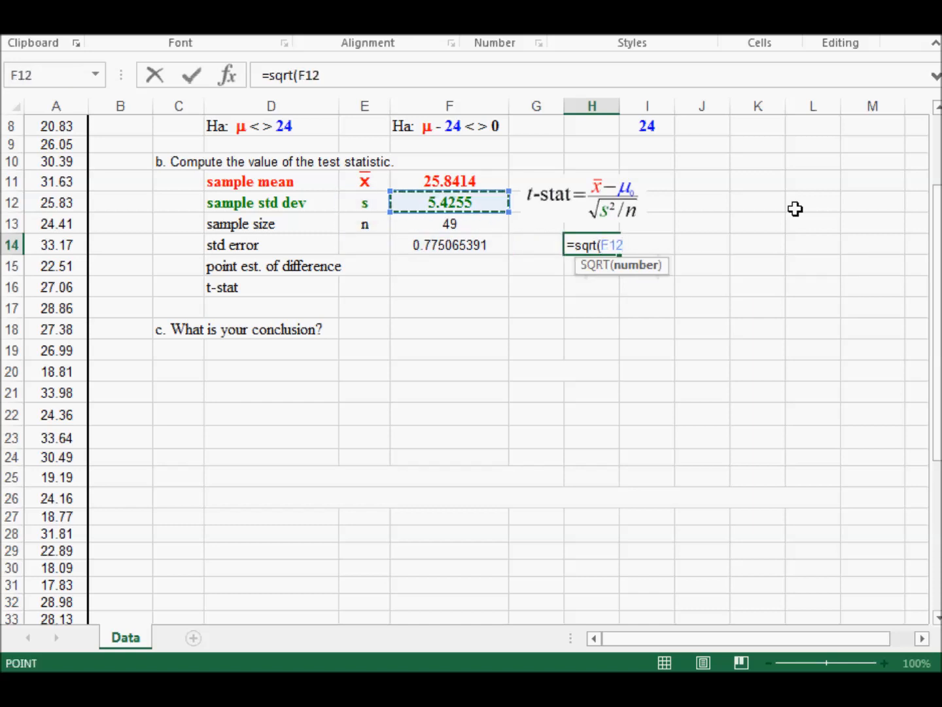
type("^")
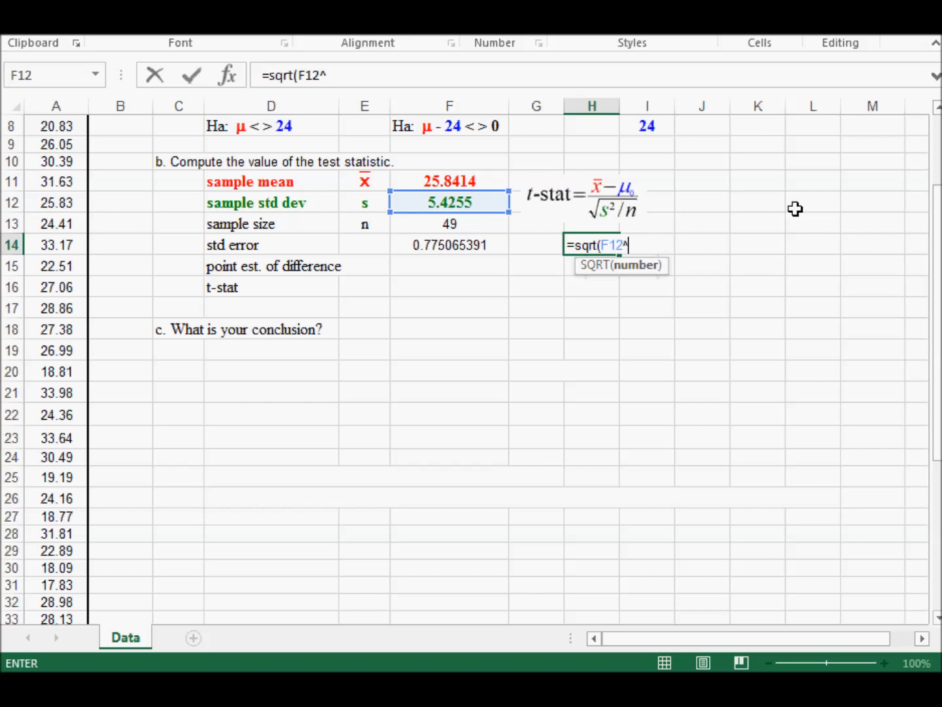
type("2/")
key("Left")
key("Left")
key("Up")
type(")")
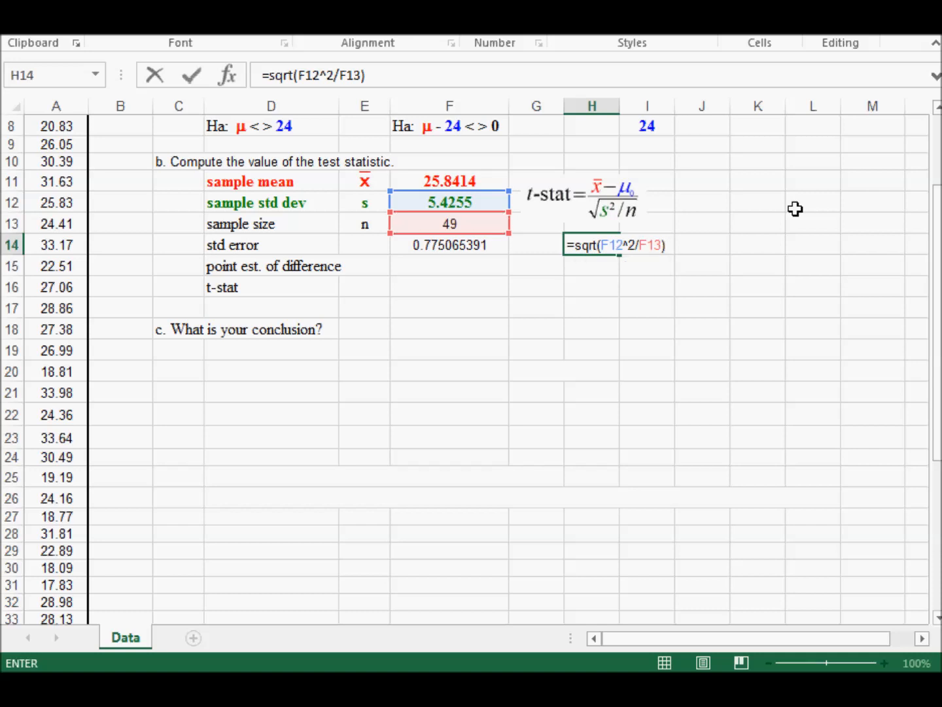
key("Return")
key("Up")
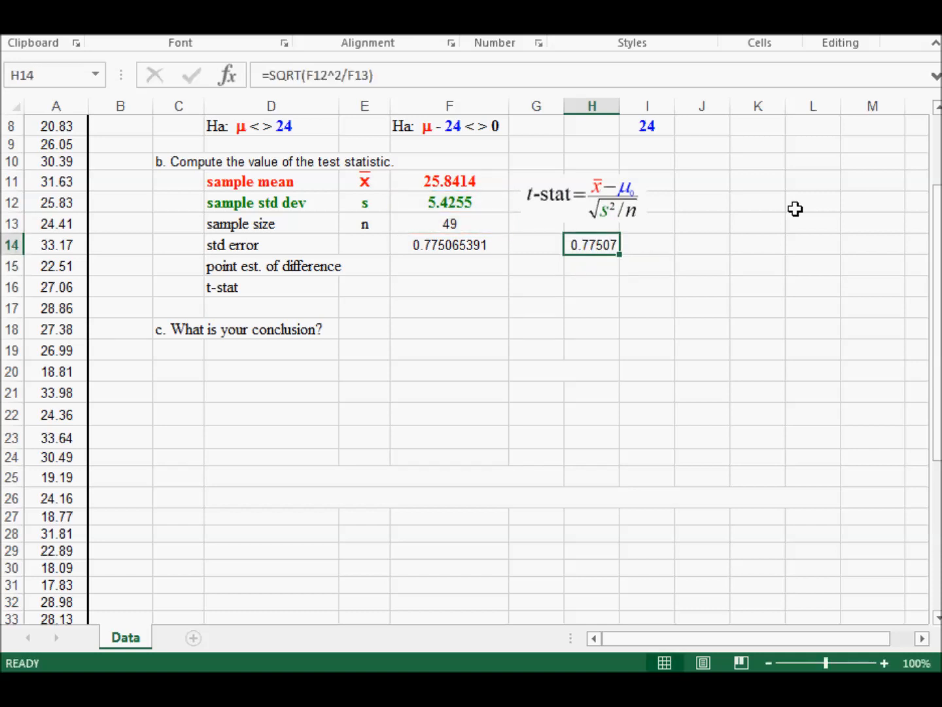
left_click_drag(447, 244, 616, 244)
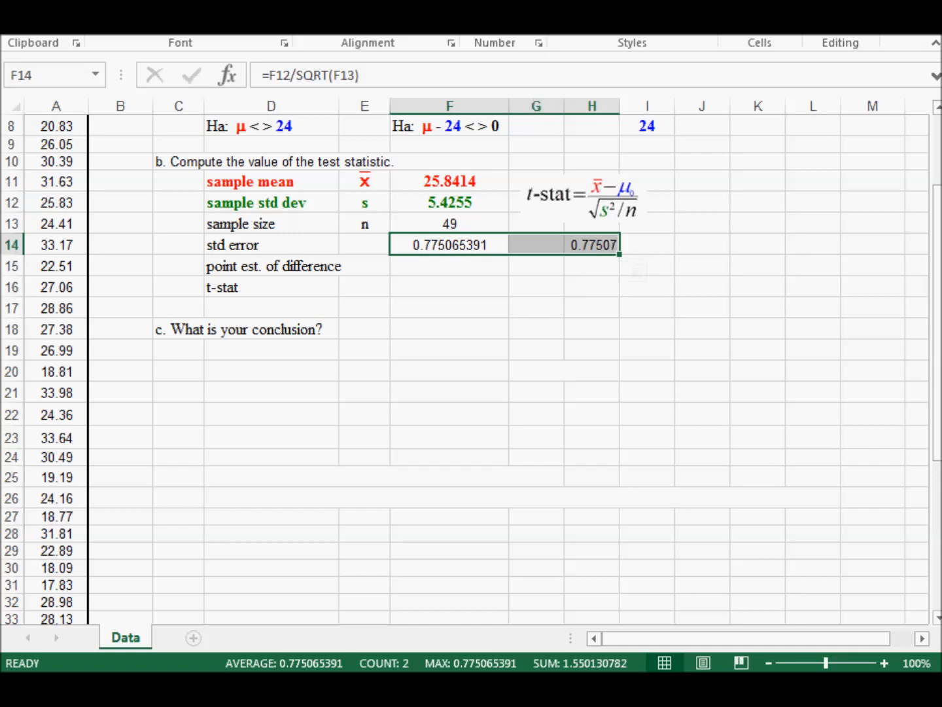
Reduce the displayed precision of the standard error results in F14:H14 to four decimal places
left_click(495, 26)
left_click(495, 26)
left_click(495, 27)
left_click(494, 27)
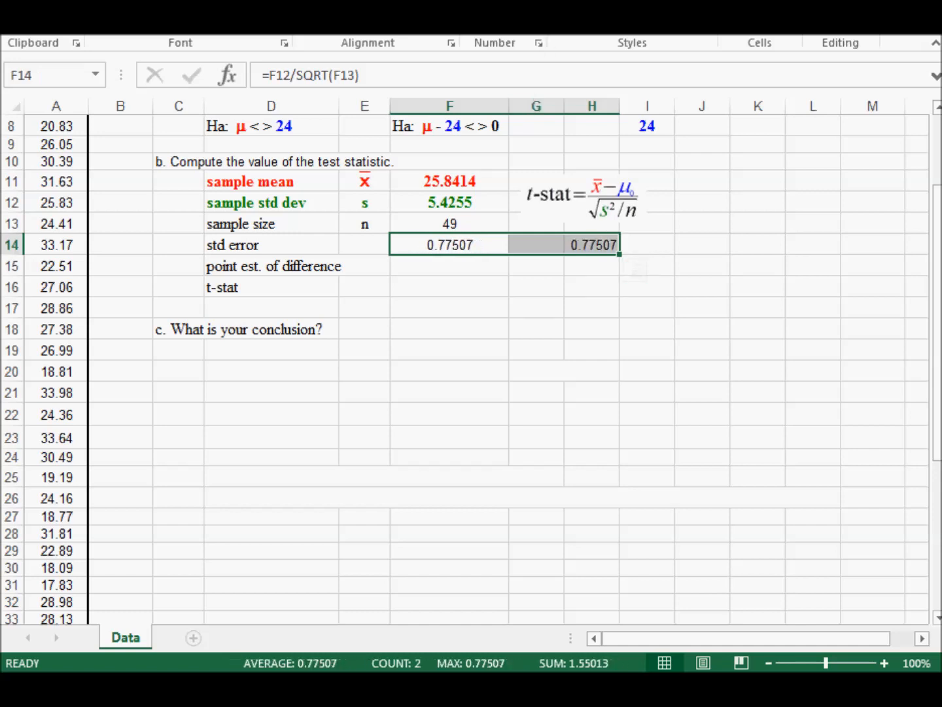
left_click(494, 27)
Delete the cross-check formula in H14 and return to the standard error in F14
left_click(600, 245)
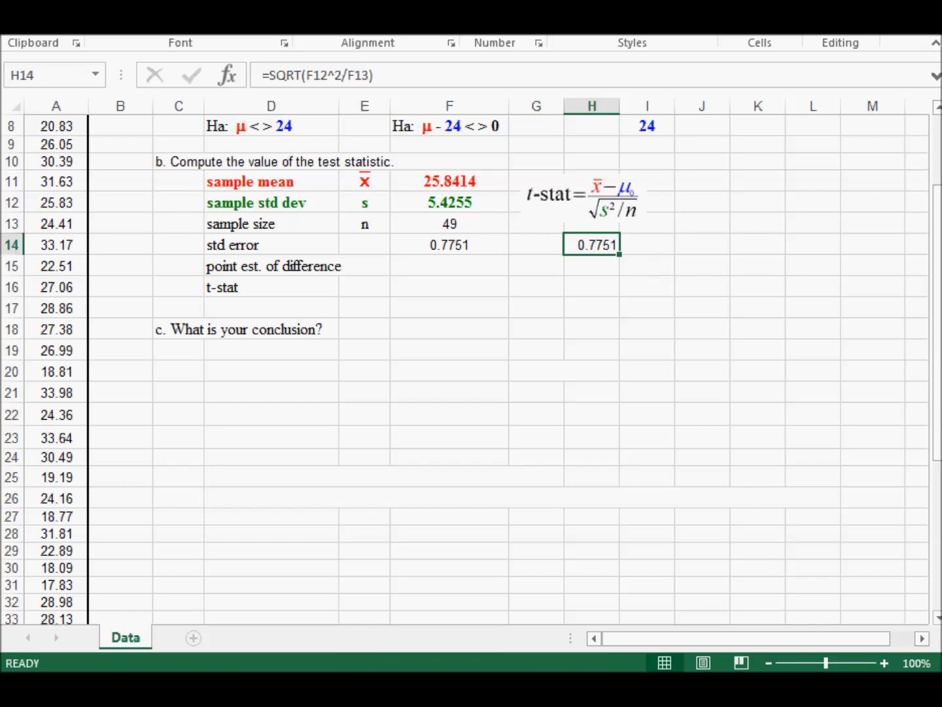
key("Delete")
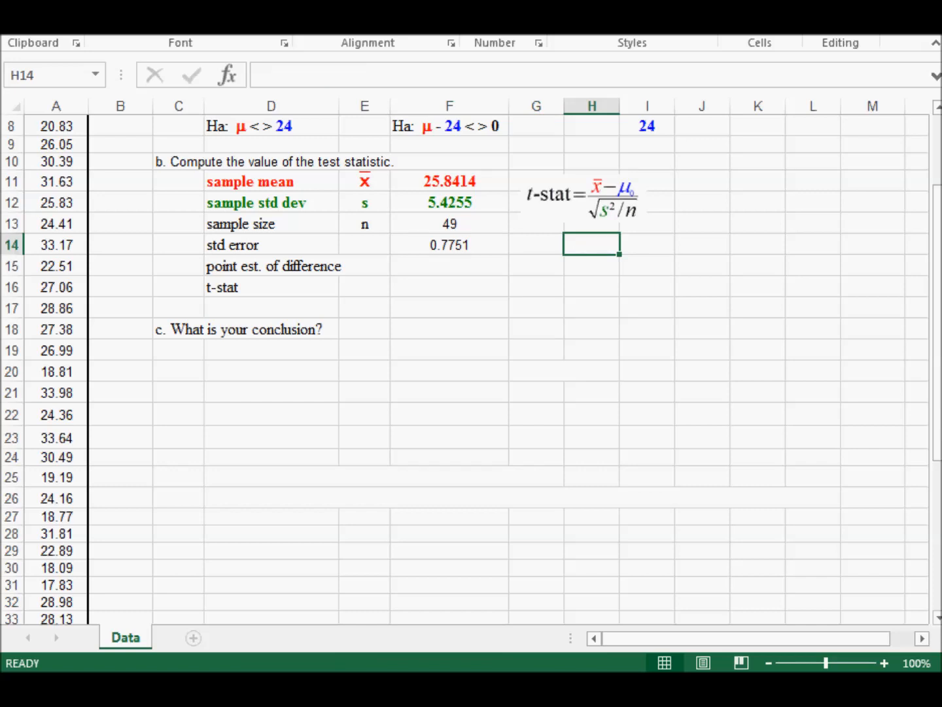
key("Left")
key("Left")
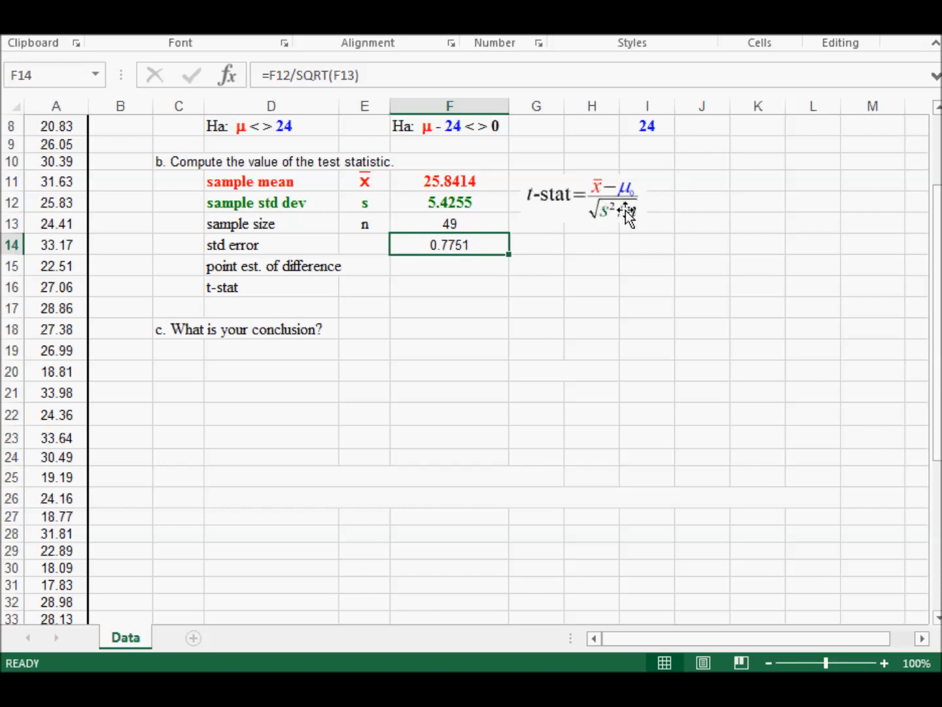
Compute the point estimate of the difference in F15 with the formula =F11-I8
double_click(435, 264)
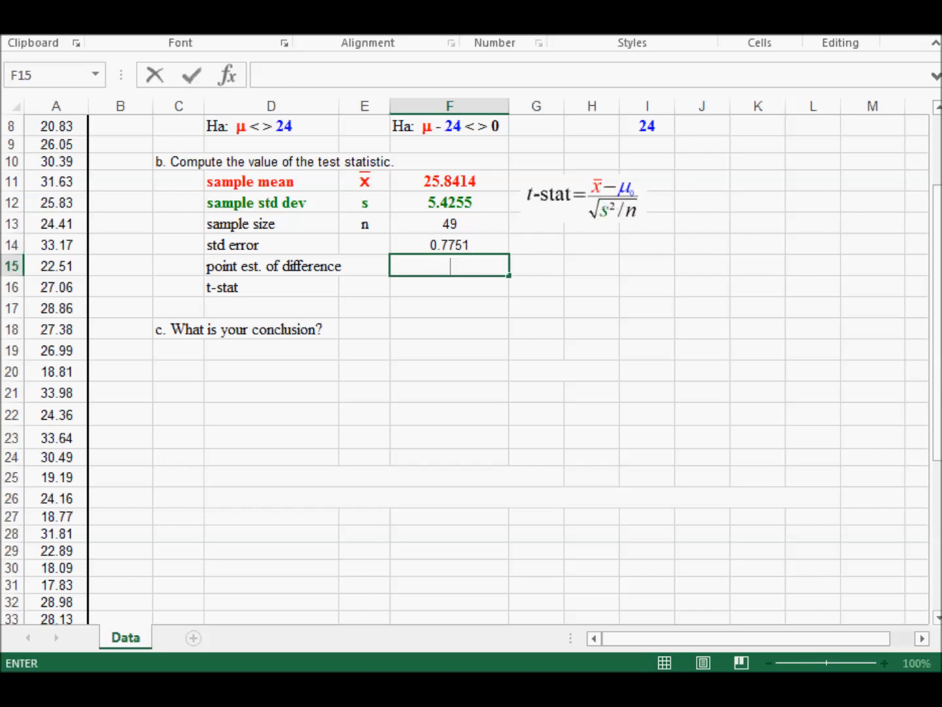
type("=")
key("Up")
key("Up")
key("Up")
key("Up")
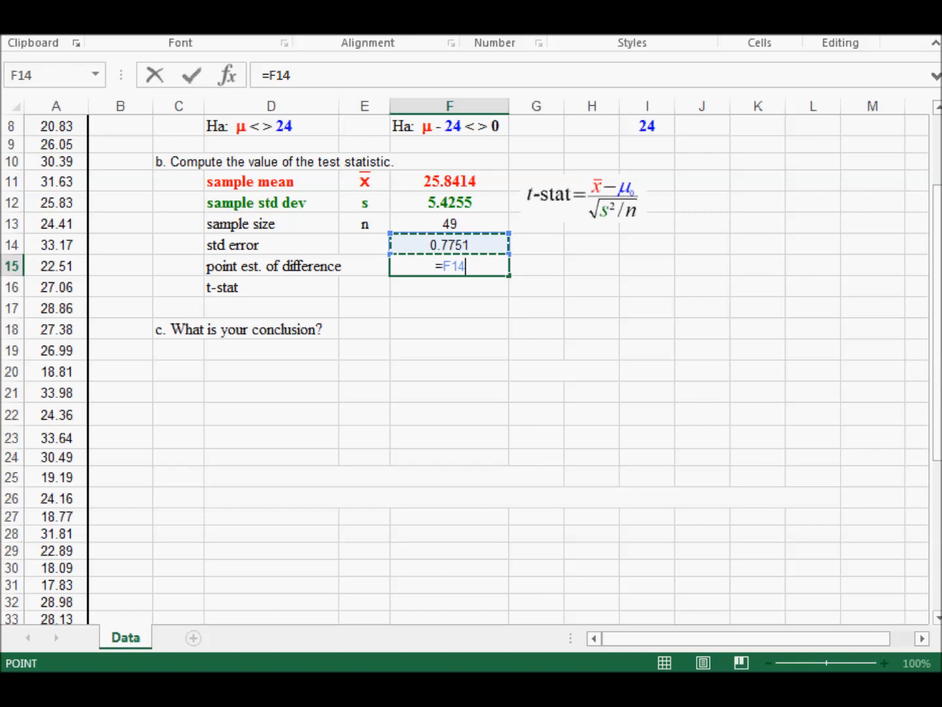
type("-")
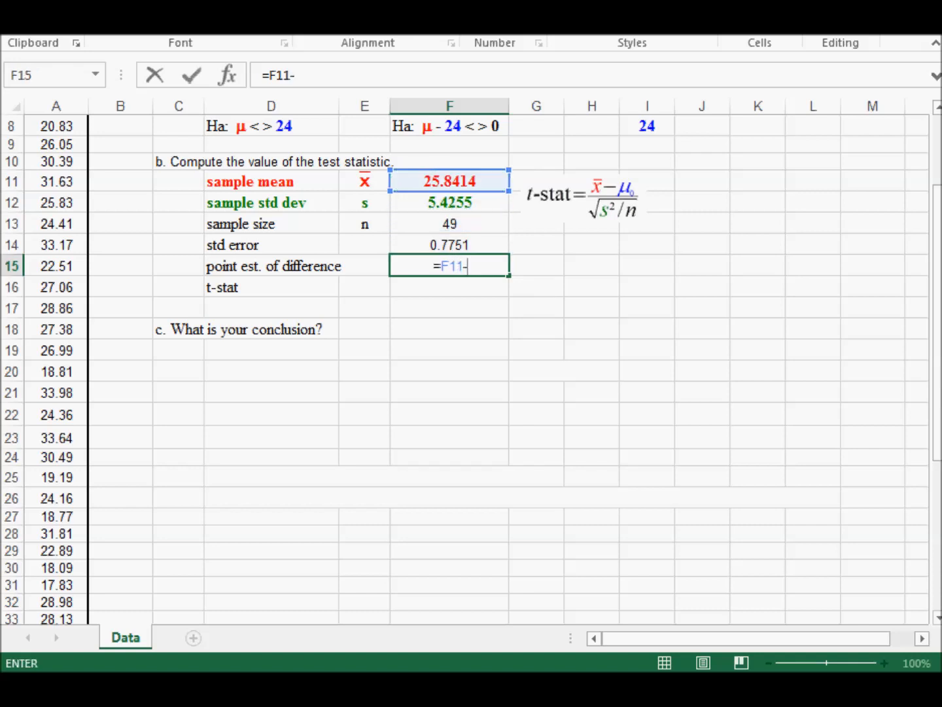
key("Up")
key("Up")
key("Up")
key("Up")
key("Up")
key("Up")
key("Up")
key("Right")
key("Right")
key("Right")
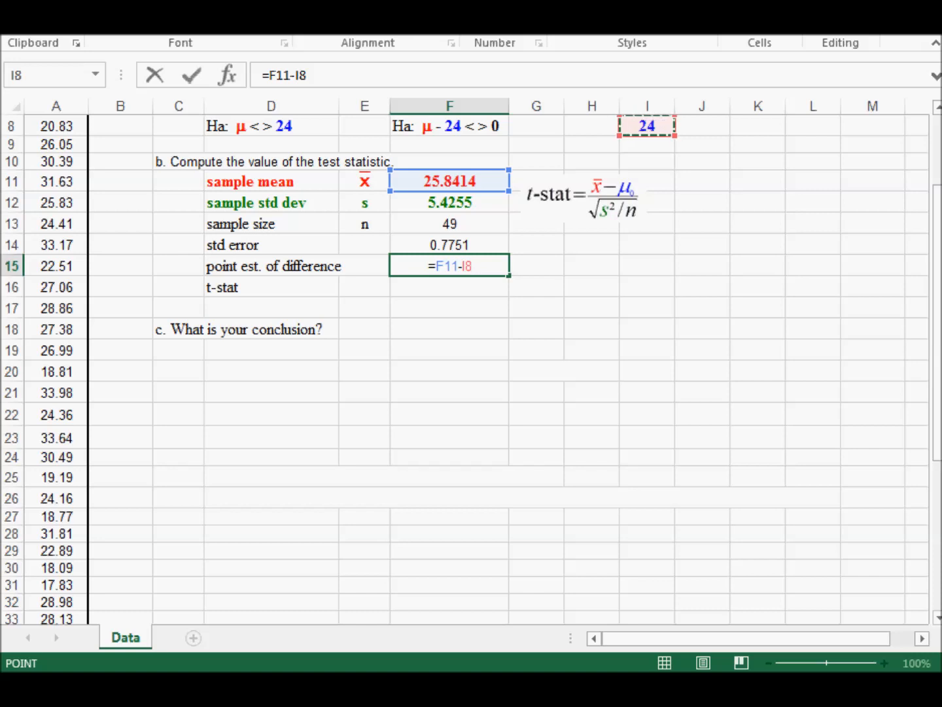
key("Return")
key("Up")
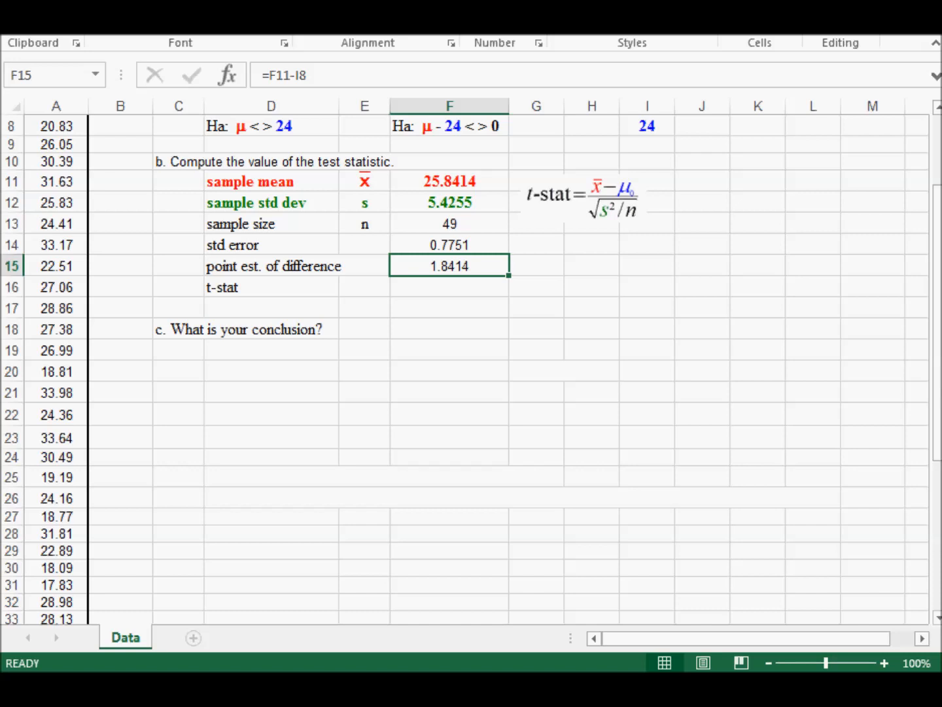
Review the claimed value in I8 and the sample mean in F11 that feed the point estimate
key("Up")
key("Up")
key("Up")
key("Up")
key("Up")
key("Up")
key("Up")
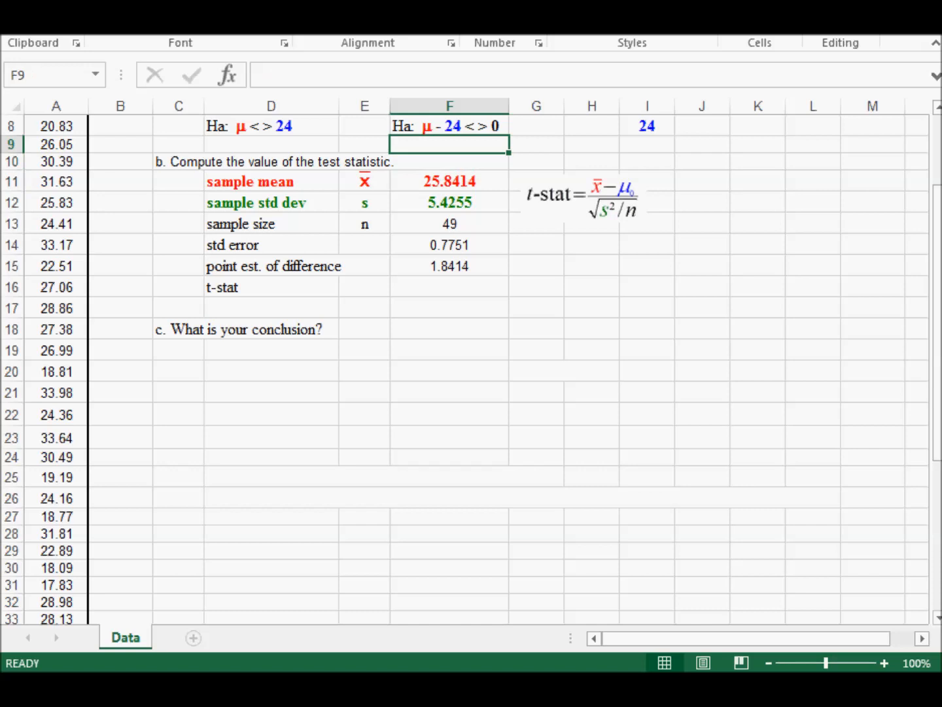
key("Right")
key("Right")
key("Right")
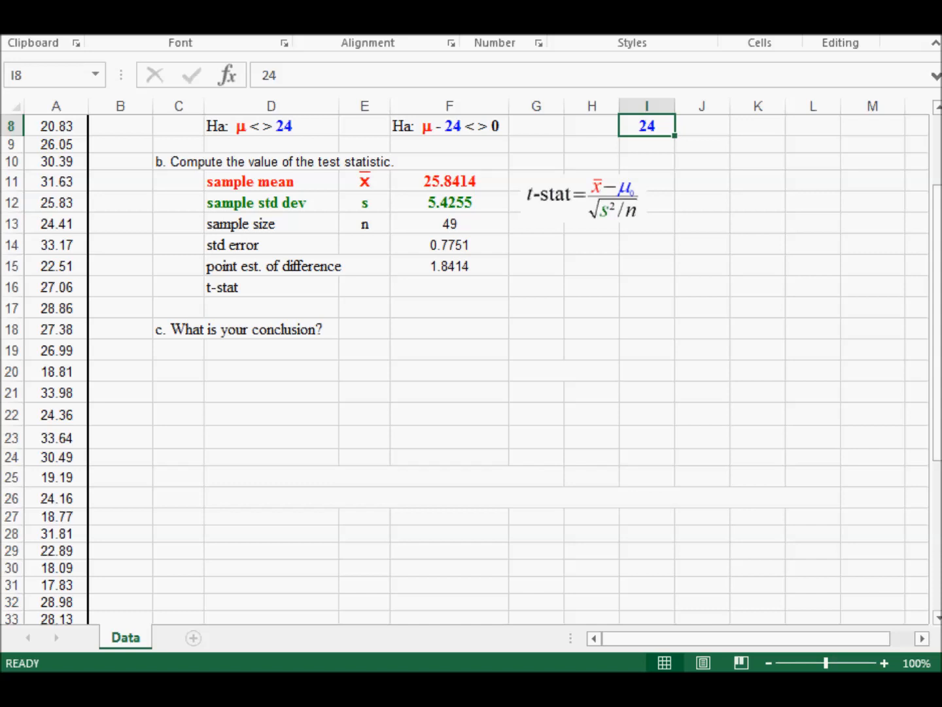
key("Up")
key("Up")
key("Down")
key("Down")
key("Down")
key("Down")
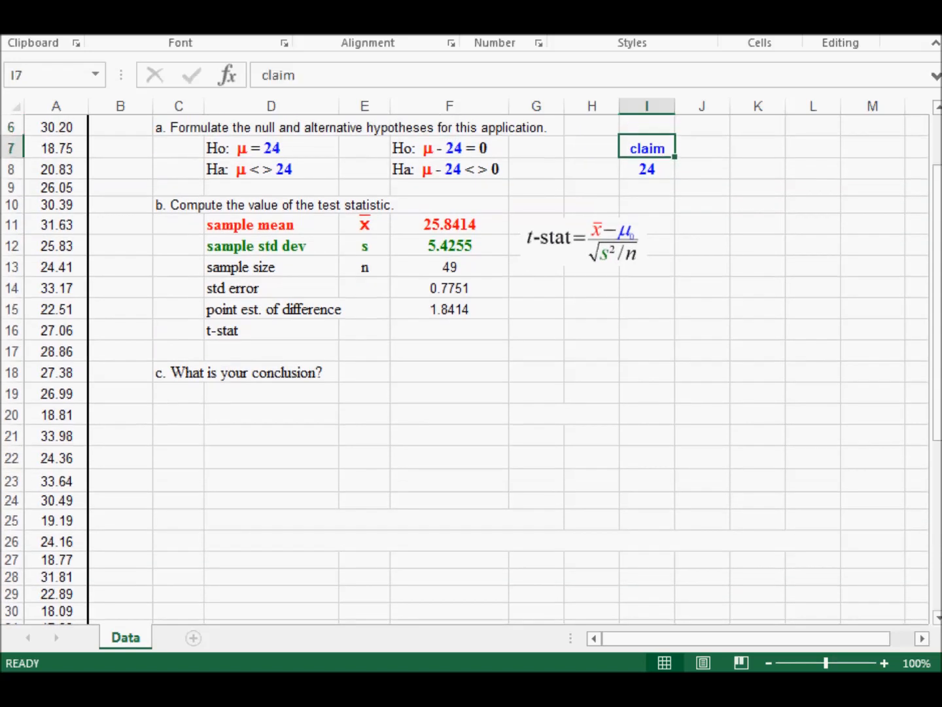
key("Left")
key("Left")
key("Left")
key("Down")
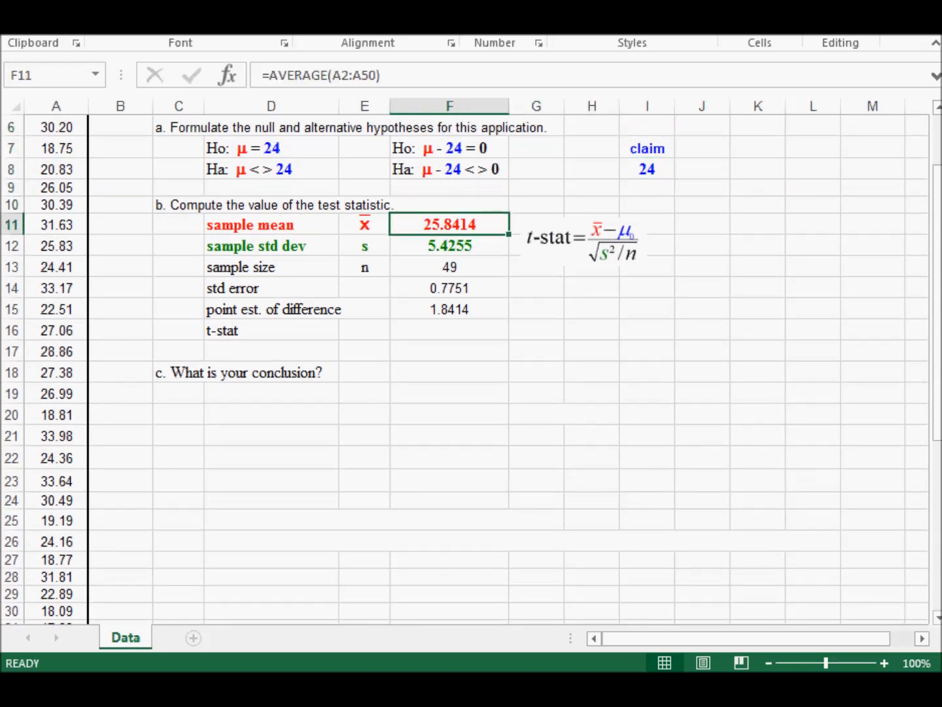
Highlight μ - 24 within the alternative hypothesis in F8, then leave it unedited and select the point estimate in F15
double_click(422, 168)
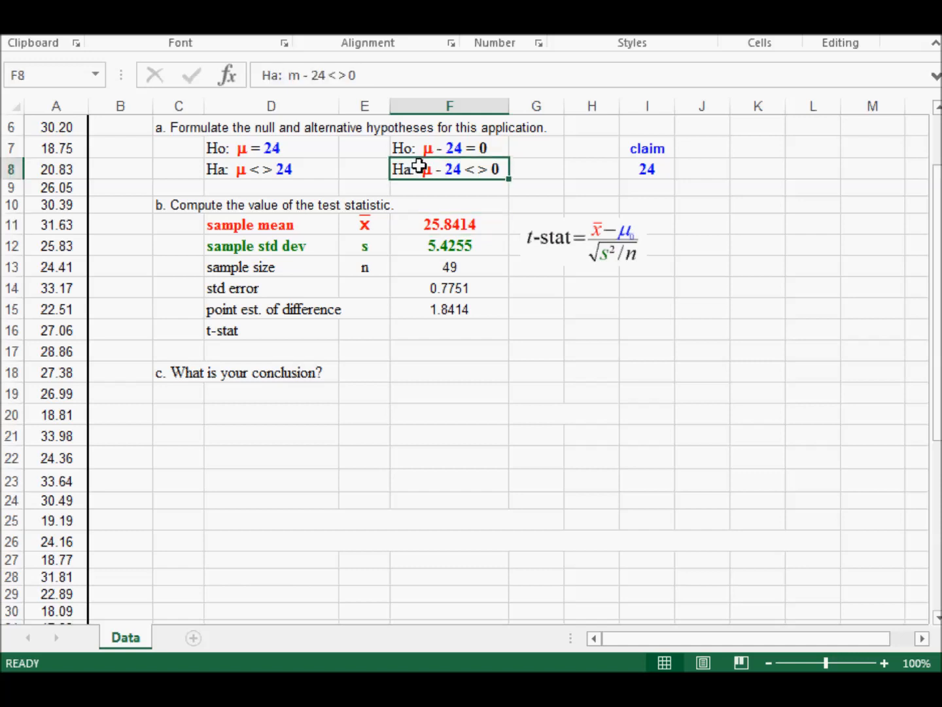
left_click_drag(426, 177, 436, 180)
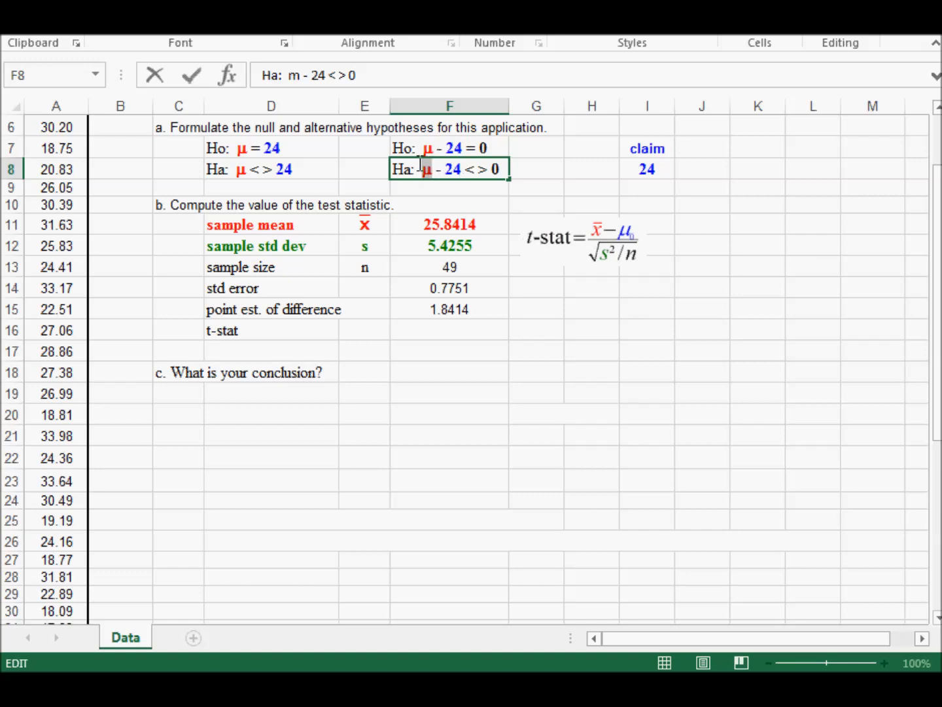
left_click_drag(418, 168, 467, 170)
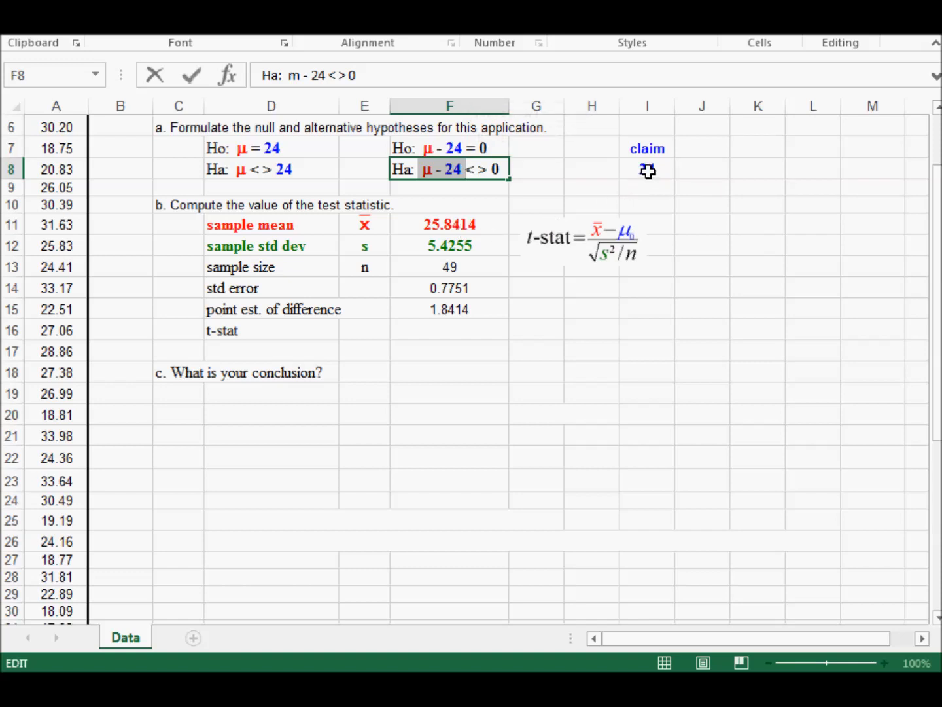
left_click(473, 309)
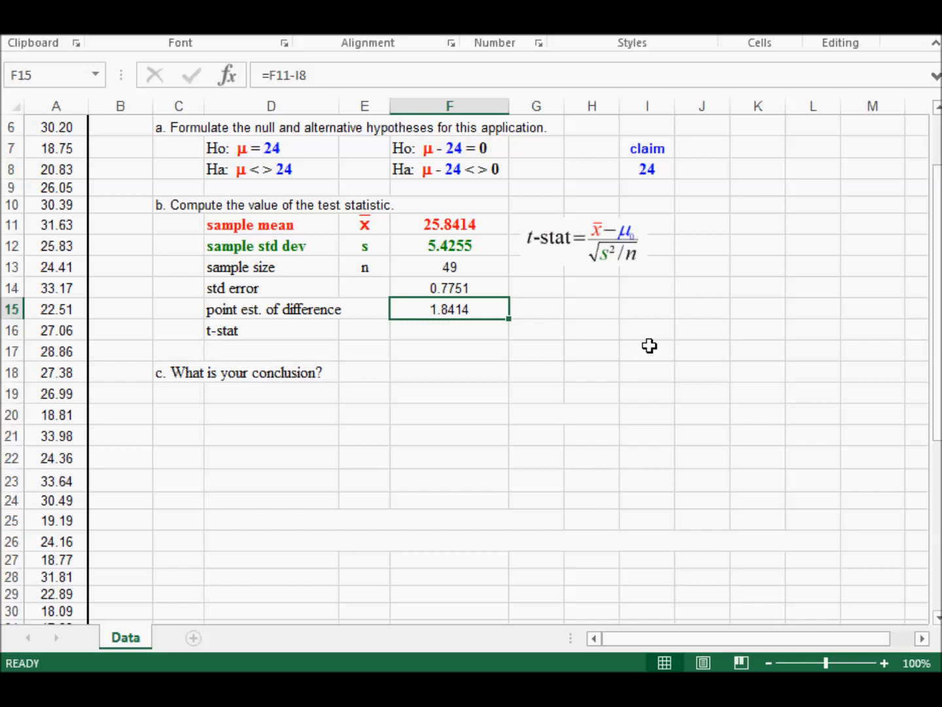
Compute the t-stat in F16 with the formula =F15/F14
key("Down")
type("=")
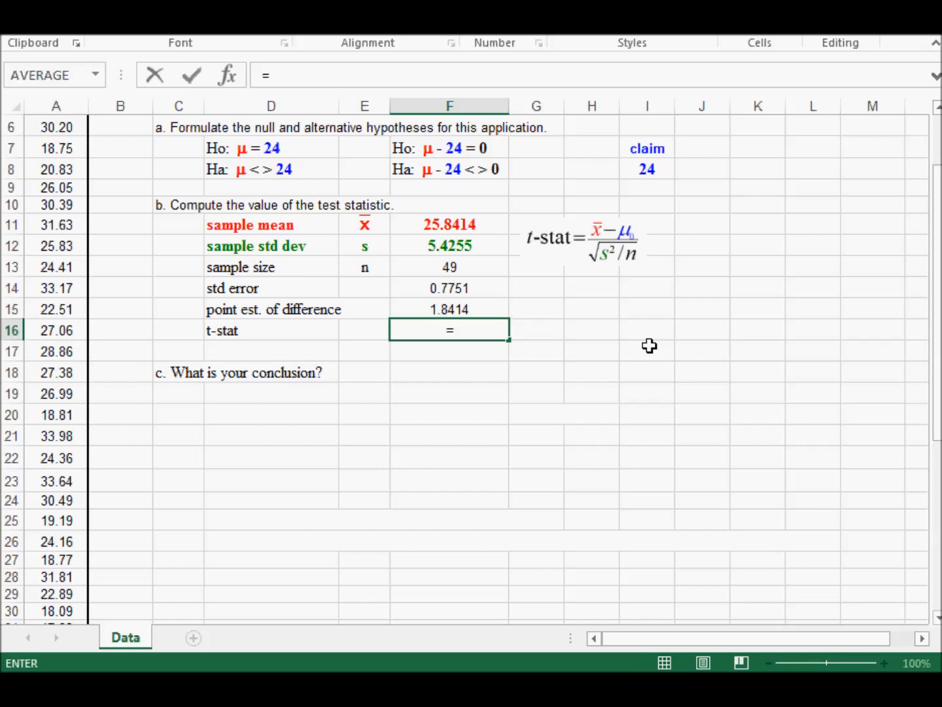
key("Up")
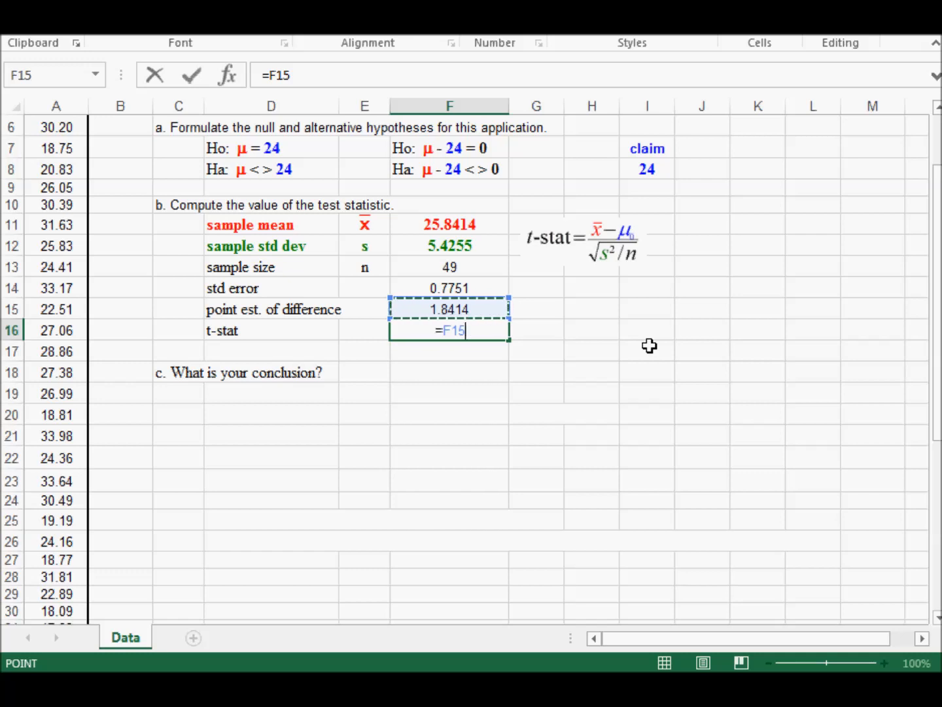
type("/")
key("Up")
key("Up")
key("Return")
key("Up")
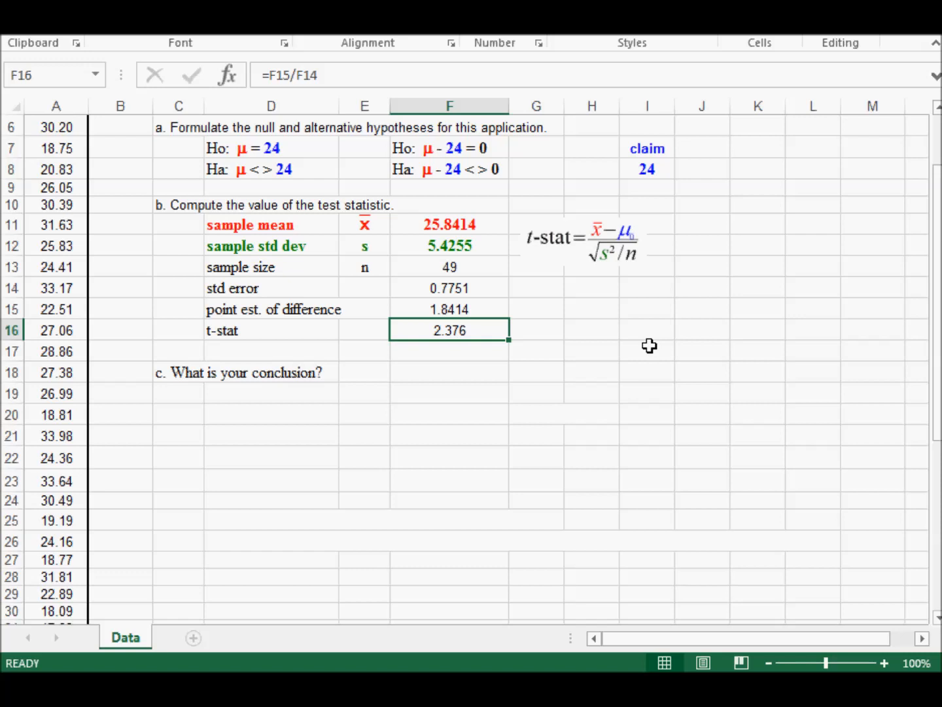
Look back over the sample statistics in column F and examine the alternative hypothesis in D8
key("Up")
key("Up")
key("Up")
key("Up")
key("Up")
key("Up")
key("Up")
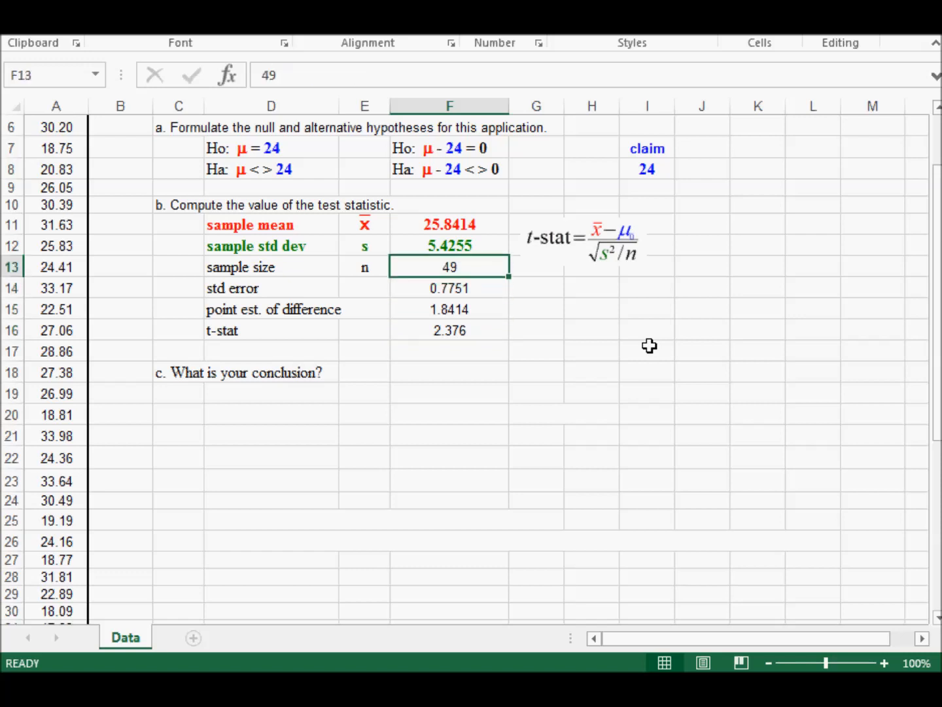
key("Left")
key("Up")
key("Left")
key("Left")
key("Right")
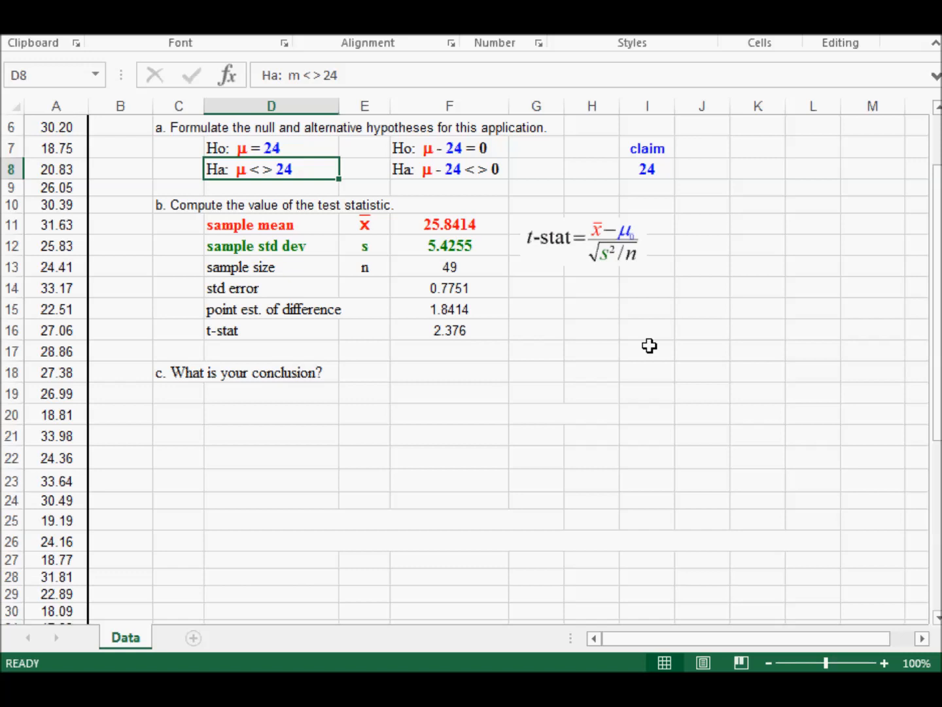
Reveal the hidden significance entries in D19:F19 by setting their font color to black
key("Down")
key("Down")
key("Down")
key("Down")
key("Down")
key("Down")
key("Down")
key("Down")
key("Down")
key("Down")
key("Down")
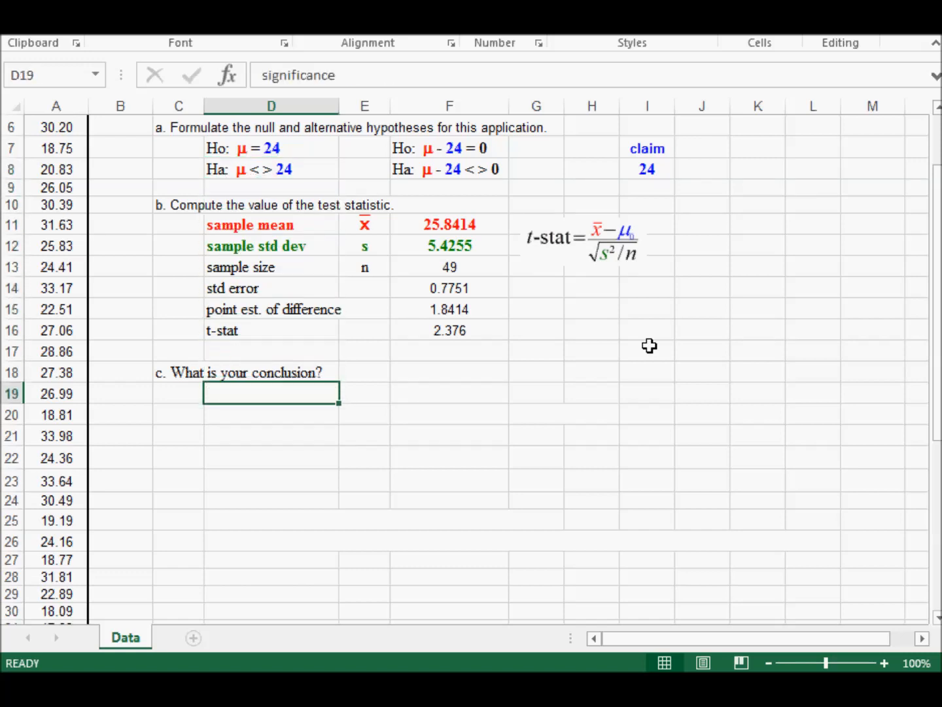
key("shift+Right")
key("shift+Right")
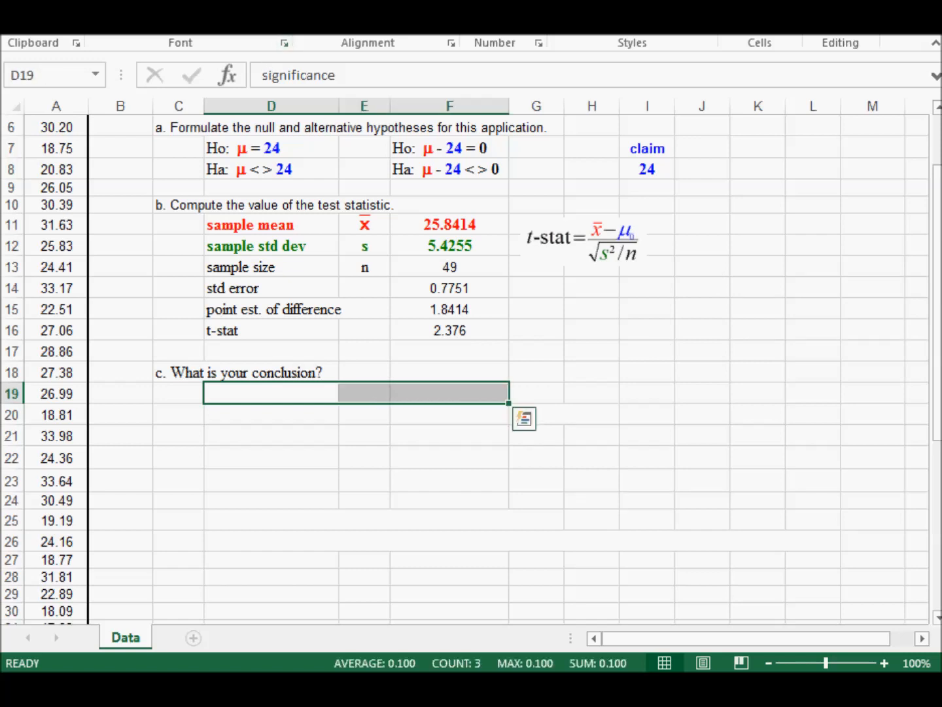
left_click(275, 23)
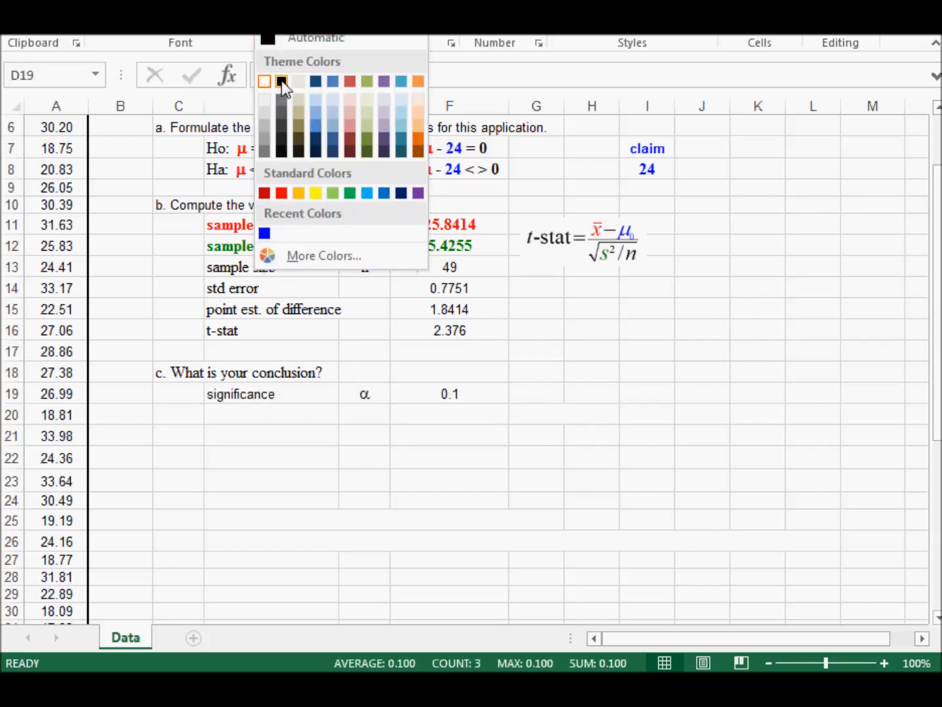
left_click(281, 80)
Compare the significance level stated in the problem text with the value entered in F19
left_click_drag(792, 410, 818, 402)
scroll(818, 402, "up", 1)
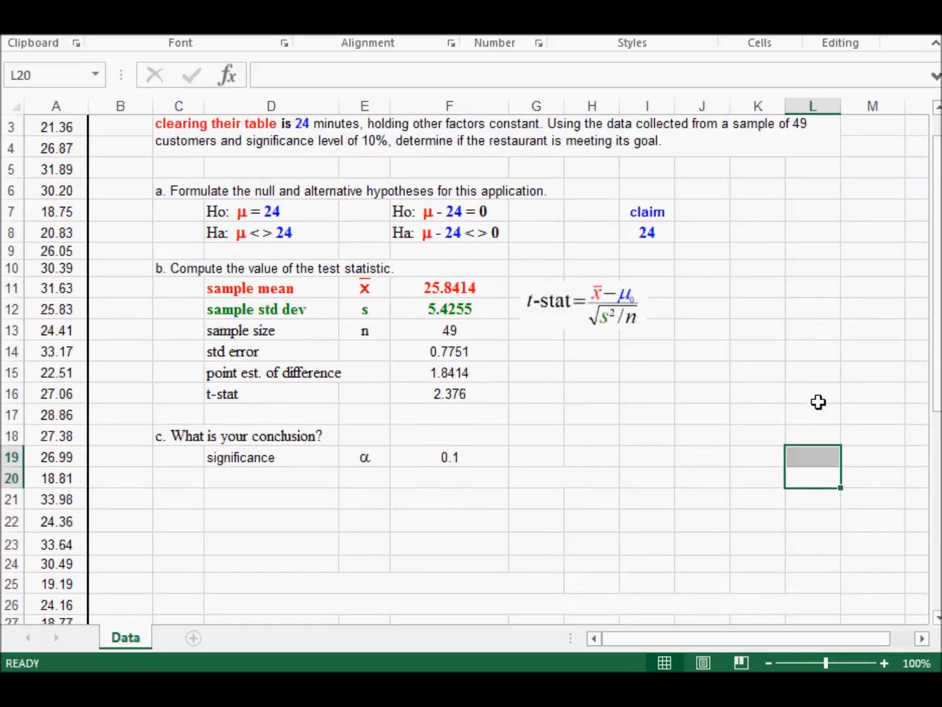
scroll(818, 402, "up", 1)
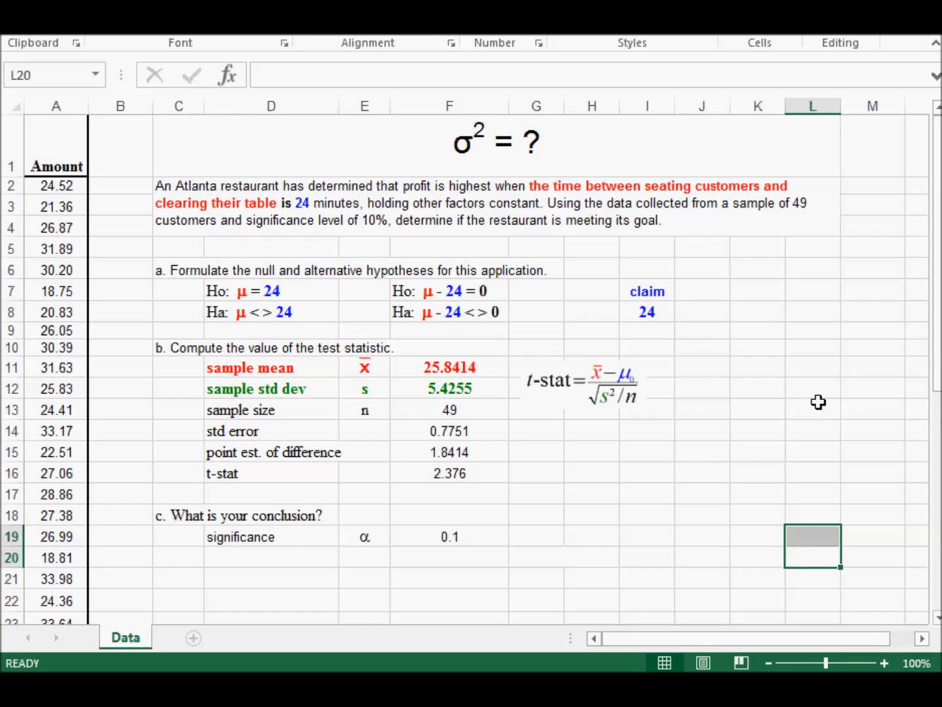
double_click(356, 219)
left_click_drag(362, 221, 389, 220)
double_click(459, 536)
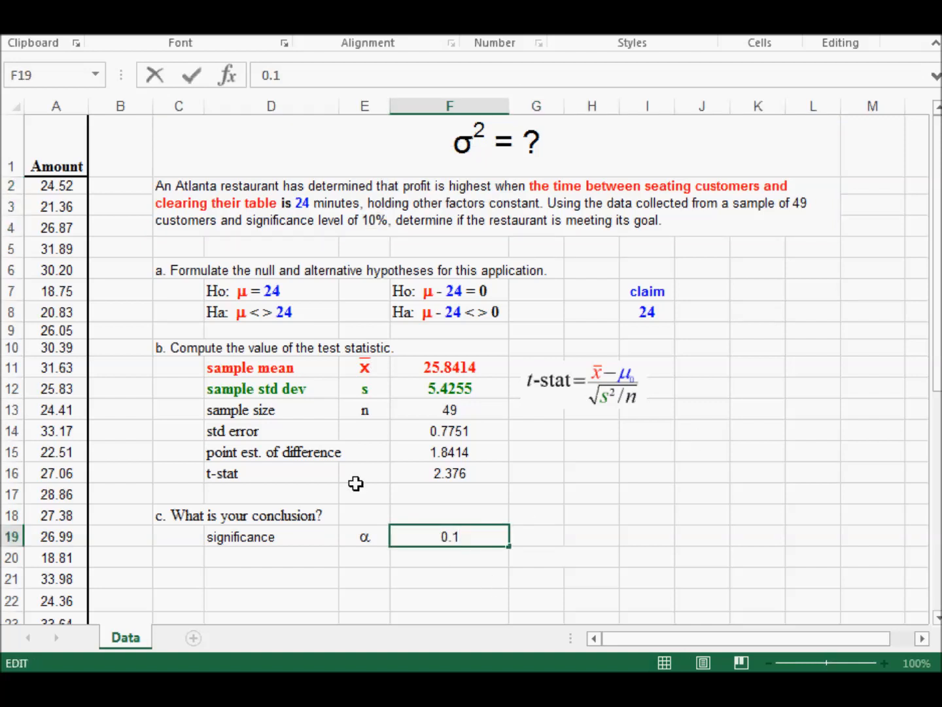
Reveal the hidden α/2 entries in E20:F20 and the column note in G20 by applying the black font color
left_click_drag(342, 561, 432, 556)
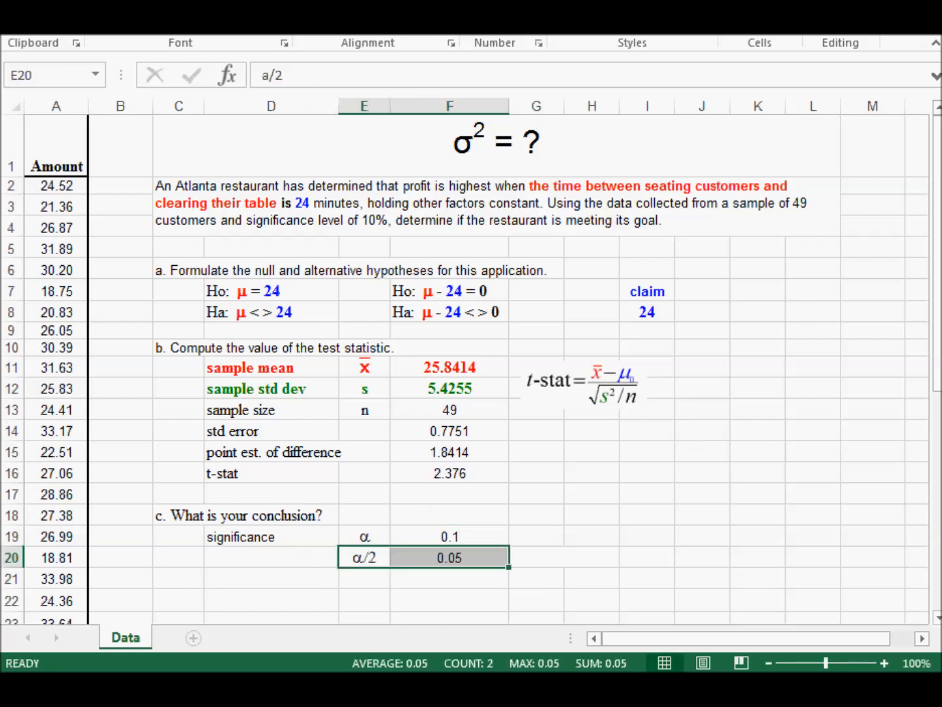
left_click(229, 312)
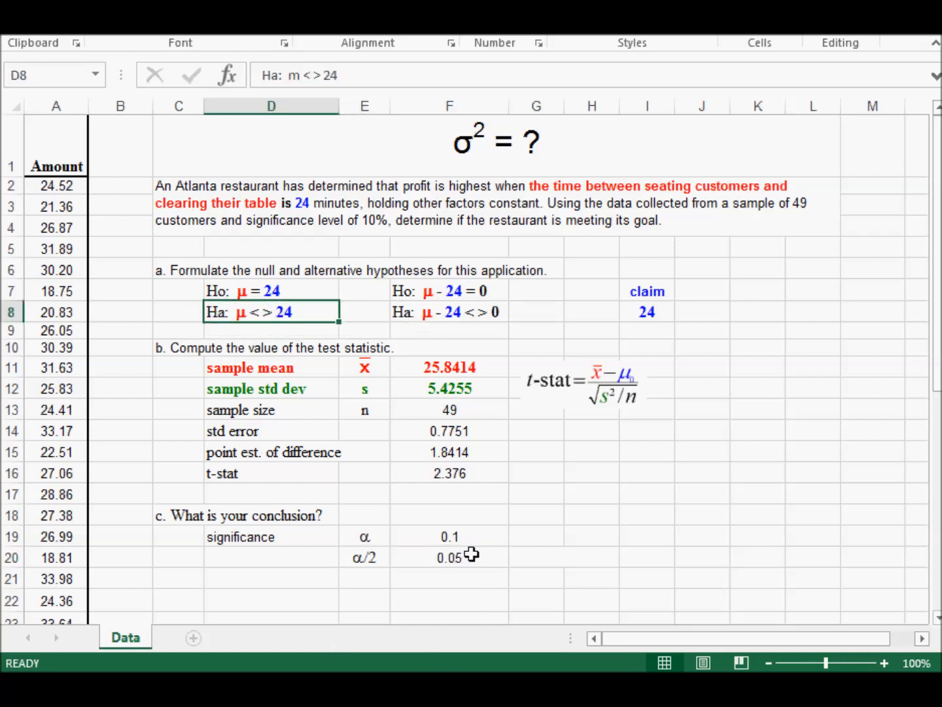
left_click(539, 550)
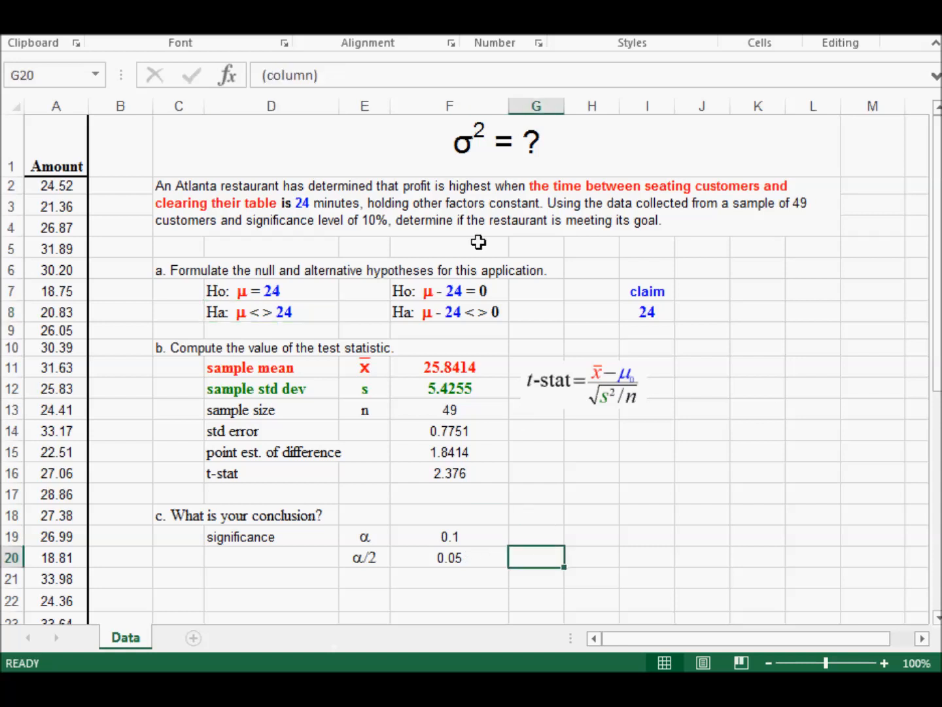
key("F4")
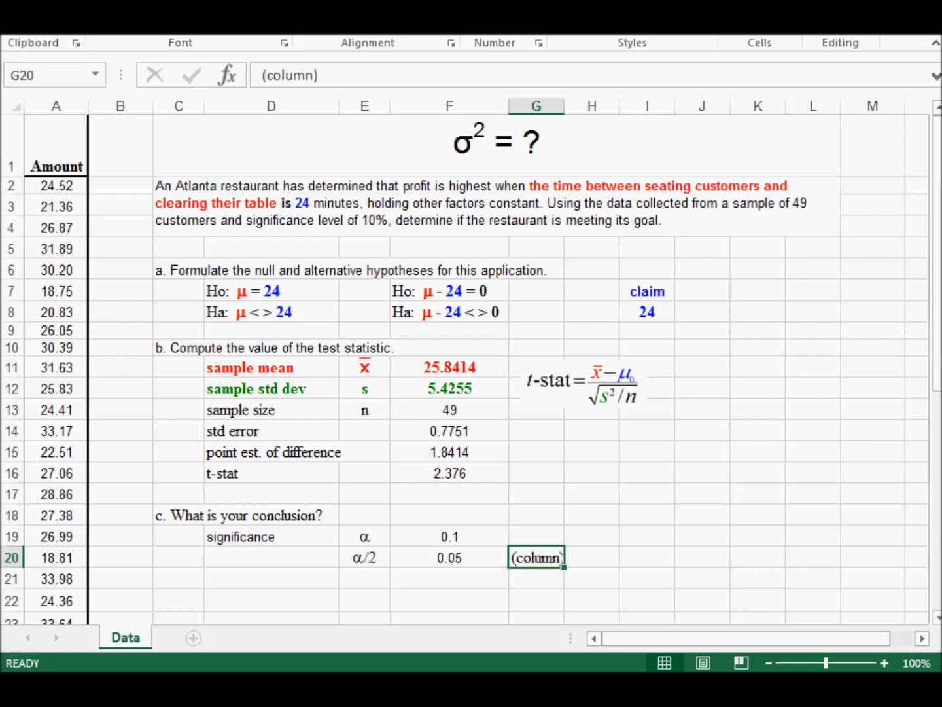
Reveal the hidden degrees of freedom entries in D21:G21 by applying the black font color
left_click(537, 578)
left_click_drag(536, 579, 271, 579)
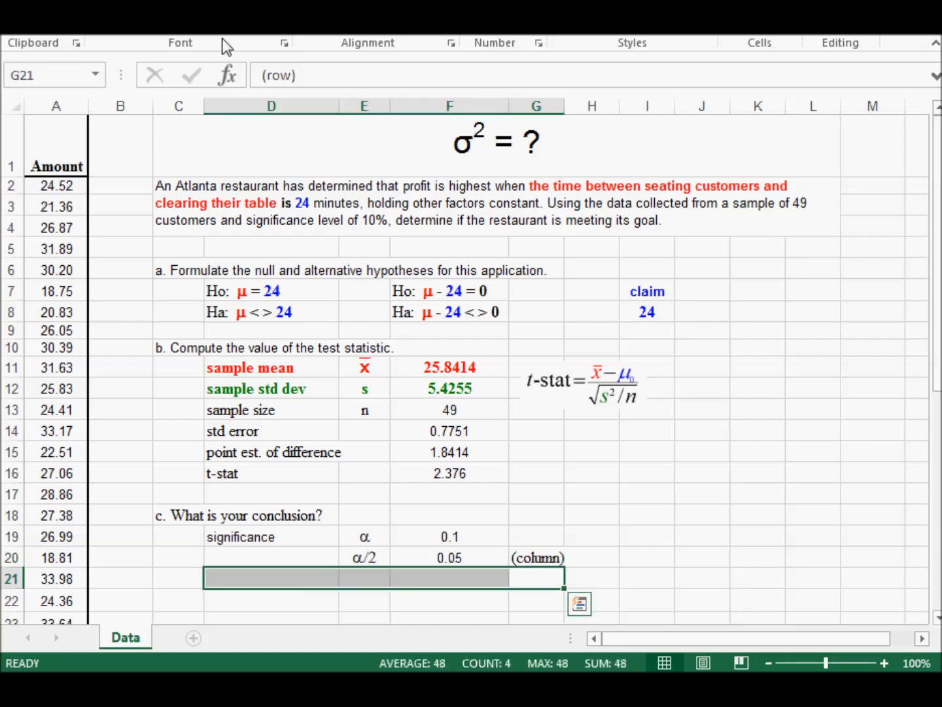
left_click(250, 15)
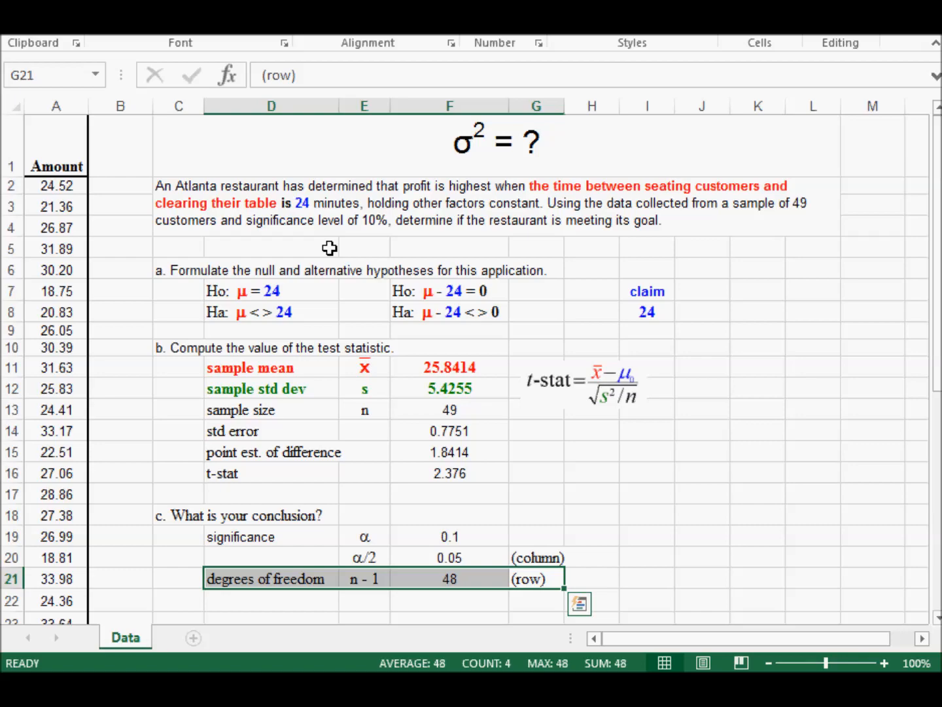
Switch to the browser, open the z, t, χ² and F distribution tables document, and enlarge it to 125%
key("alt+Tab")
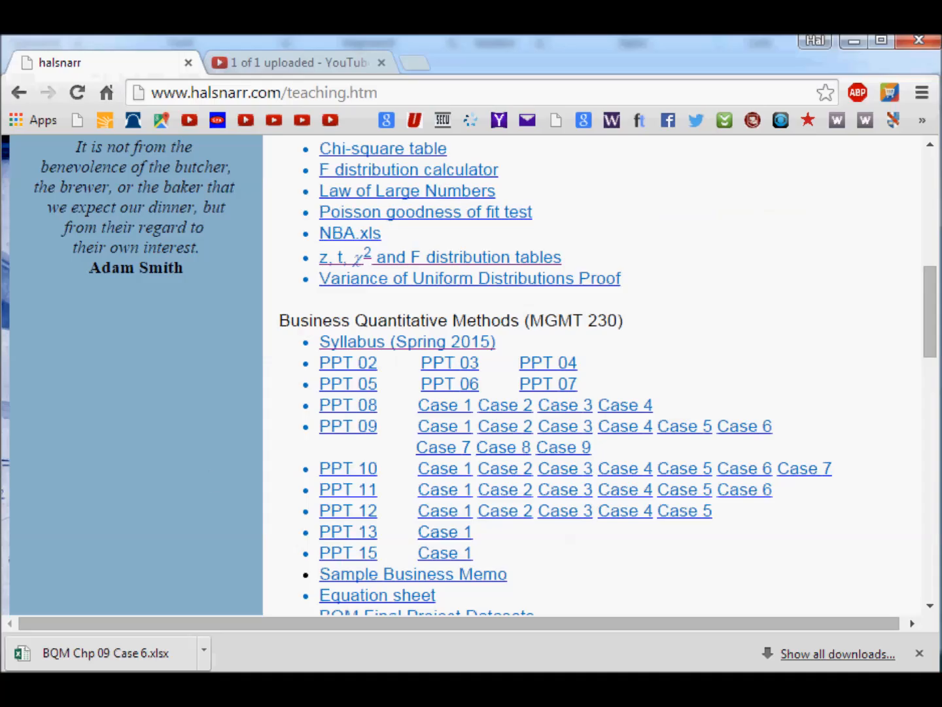
left_click(430, 260)
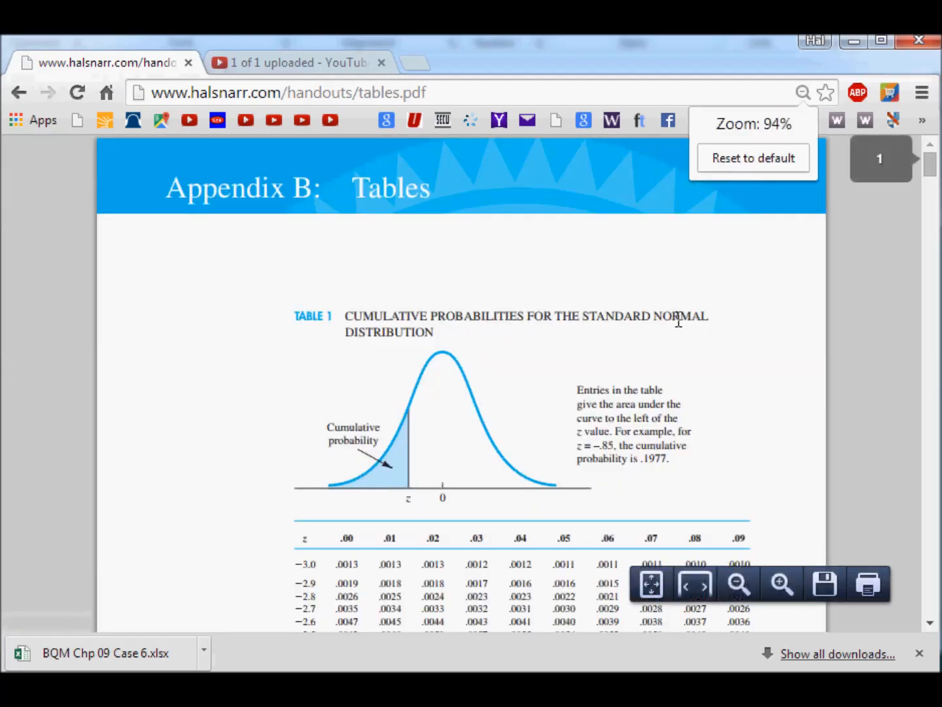
scroll(675, 319, "down", 6)
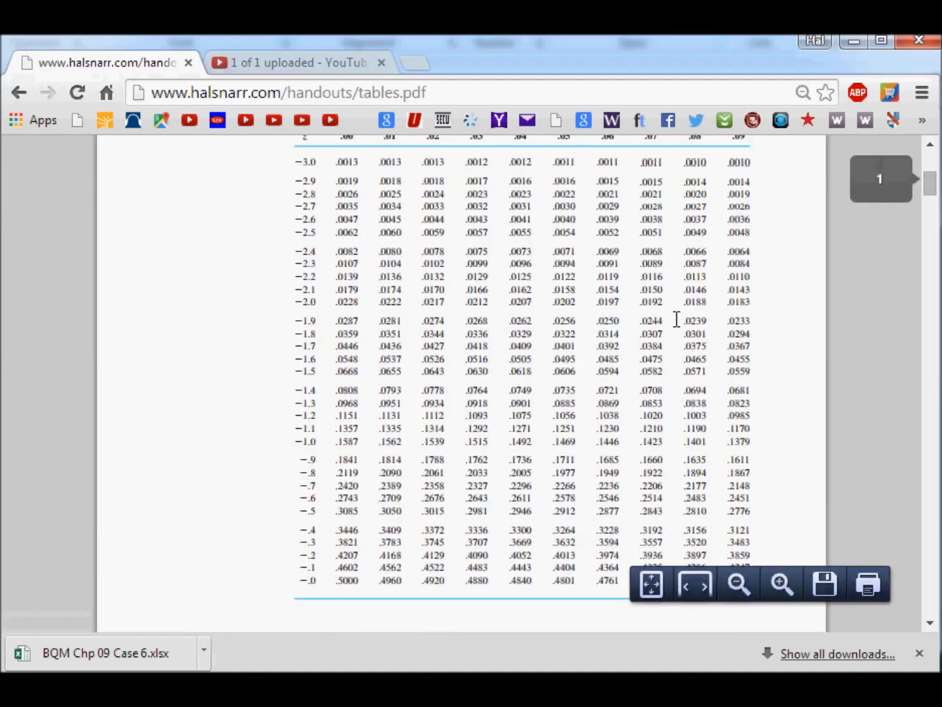
scroll(677, 319, "up", 3, "ctrl")
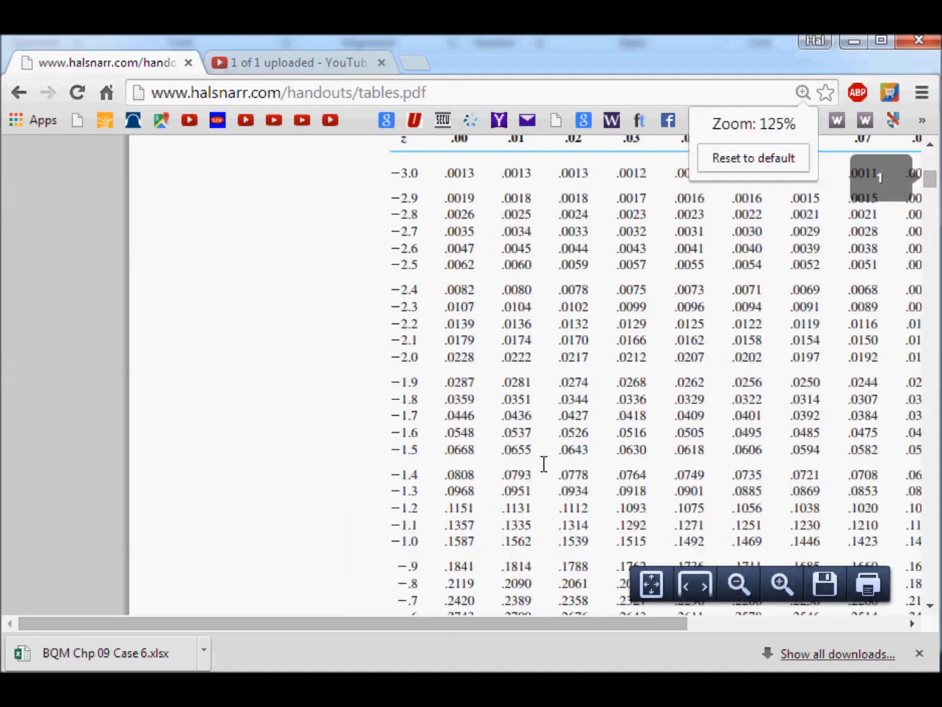
left_click_drag(564, 624, 659, 666)
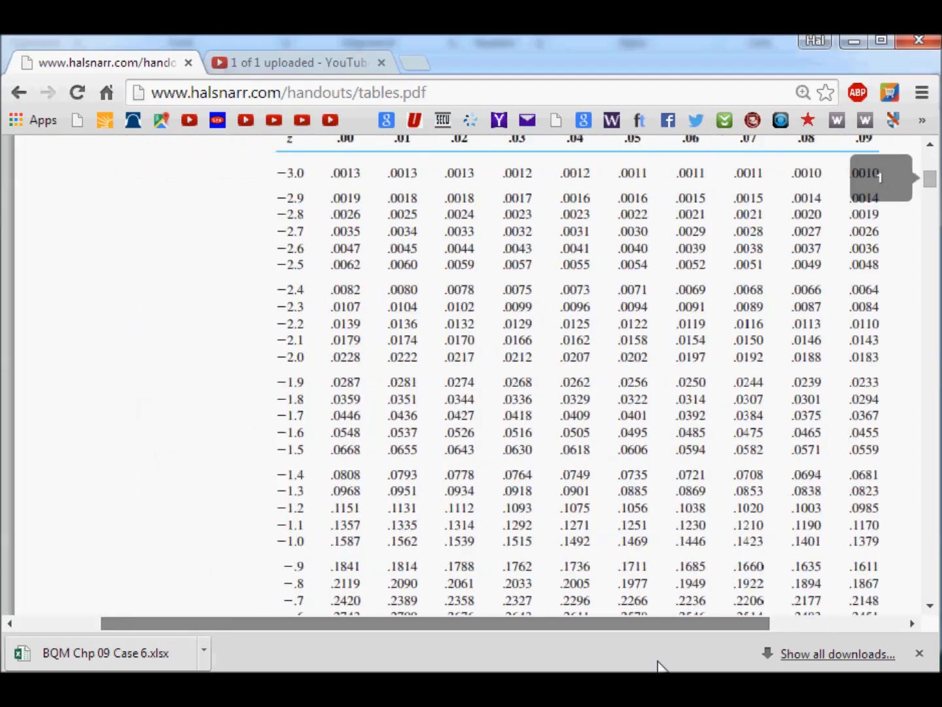
Find the t distribution table and copy the value 1.677 for 48 degrees of freedom and .05 upper-tail area
scroll(668, 535, "down", 15)
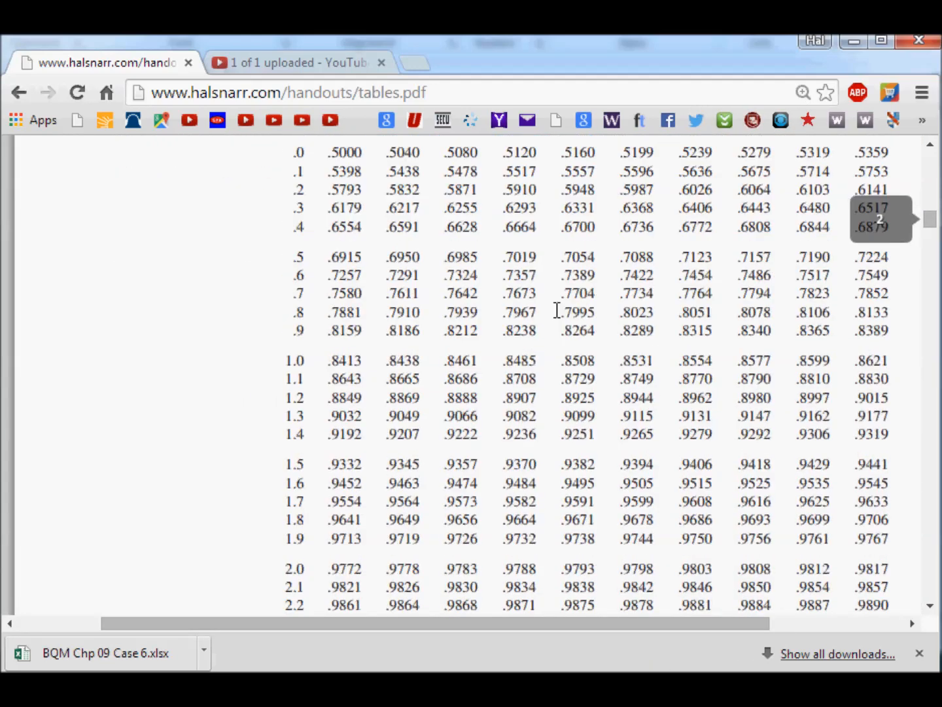
scroll(631, 206, "up", 1)
scroll(631, 216, "down", 4)
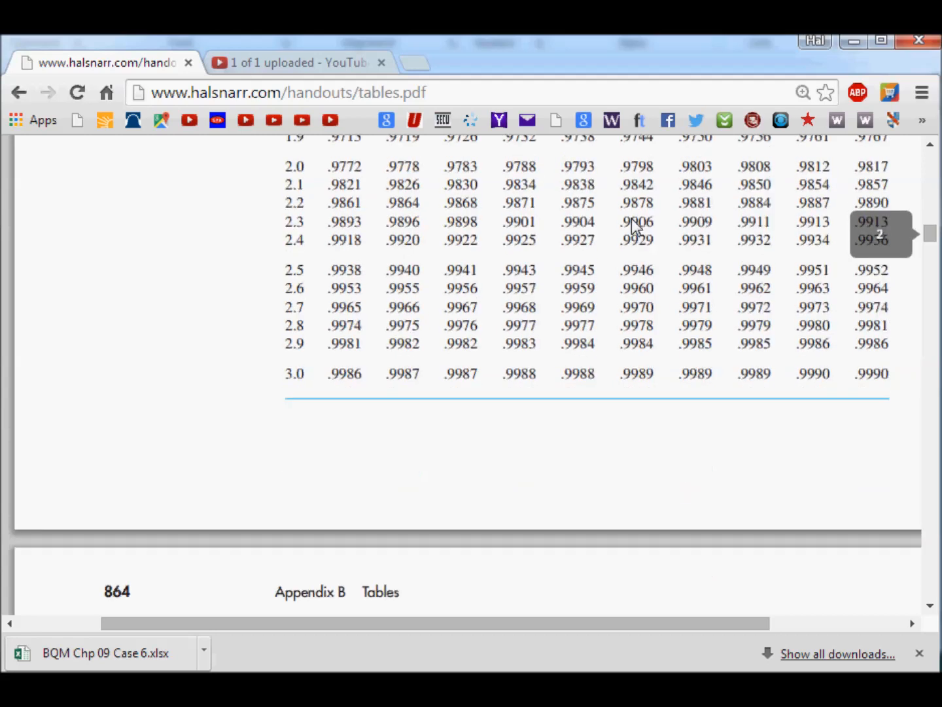
scroll(632, 223, "down", 8)
scroll(579, 262, "up", 1)
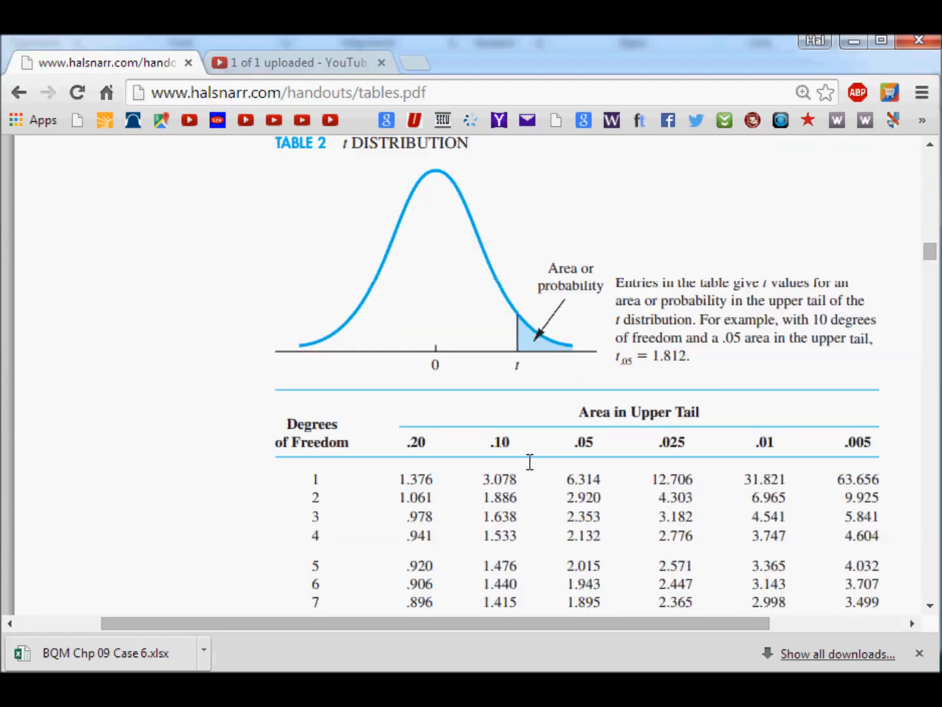
scroll(581, 439, "down", 12)
scroll(576, 440, "down", 5)
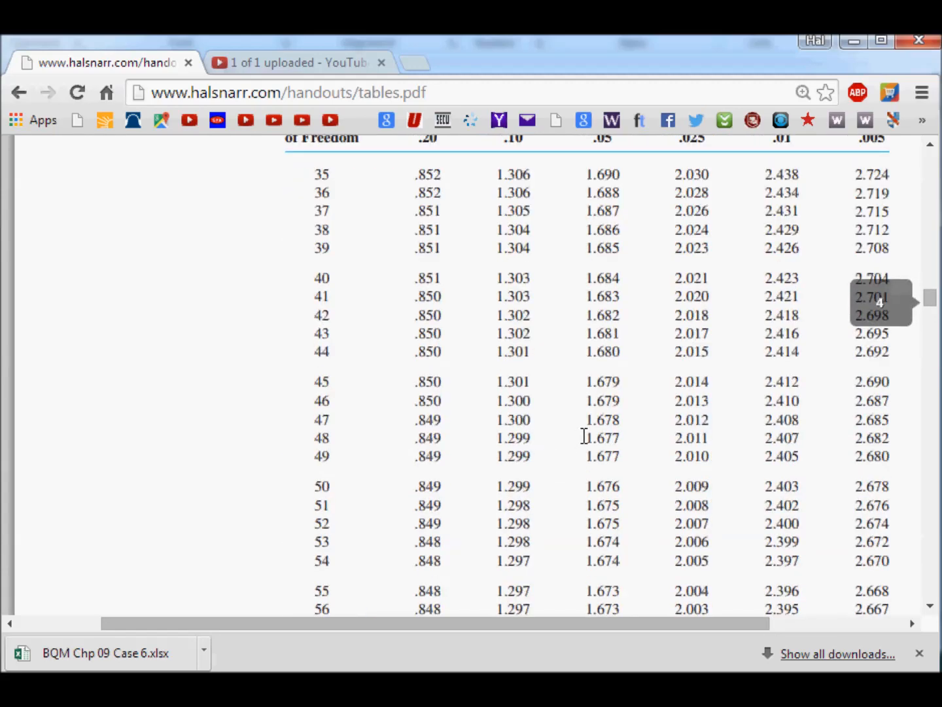
left_click_drag(584, 435, 627, 439)
key("ctrl+c")
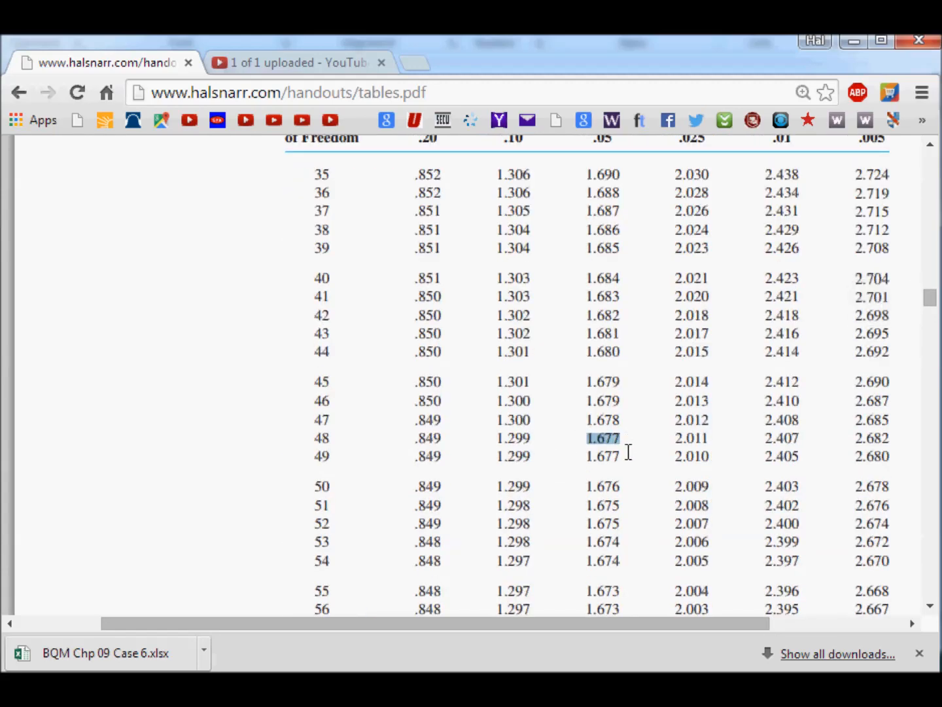
scroll(638, 450, "up", 3)
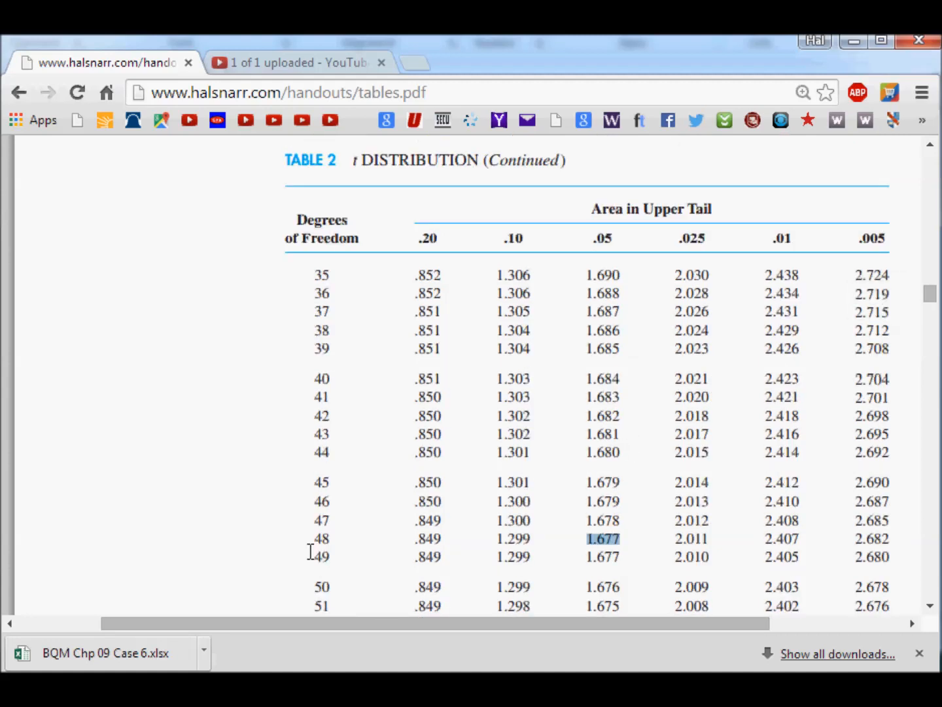
Switch back to Excel, paste 1.677 into F22 as black centered text, and reveal the hidden labels in D22:E22 in black
key("alt+Tab")
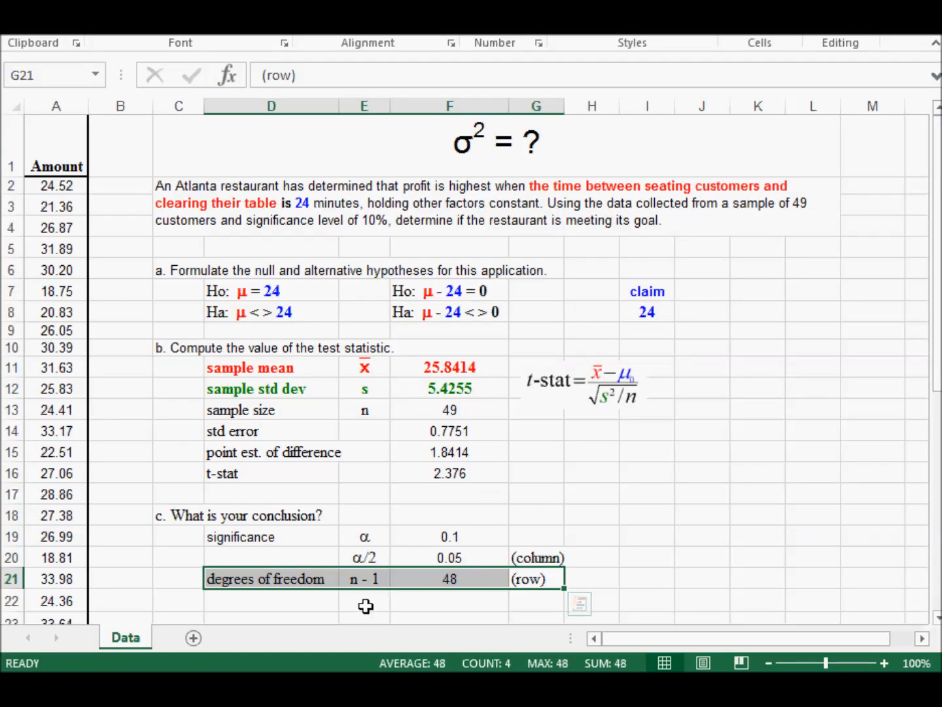
left_click(442, 598)
key("ctrl+v")
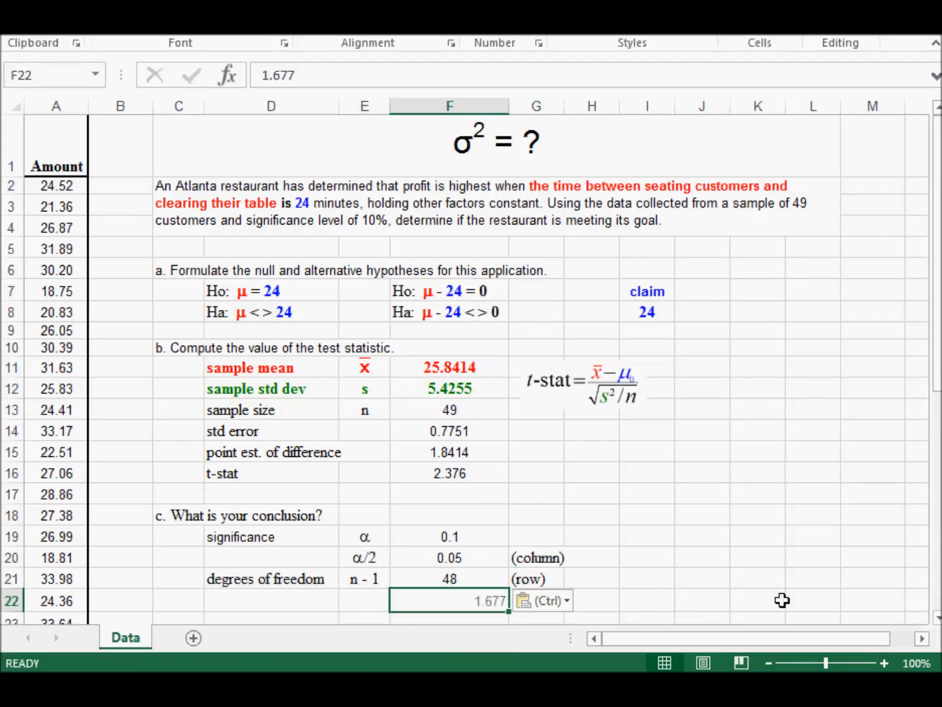
key("Return")
key("Up")
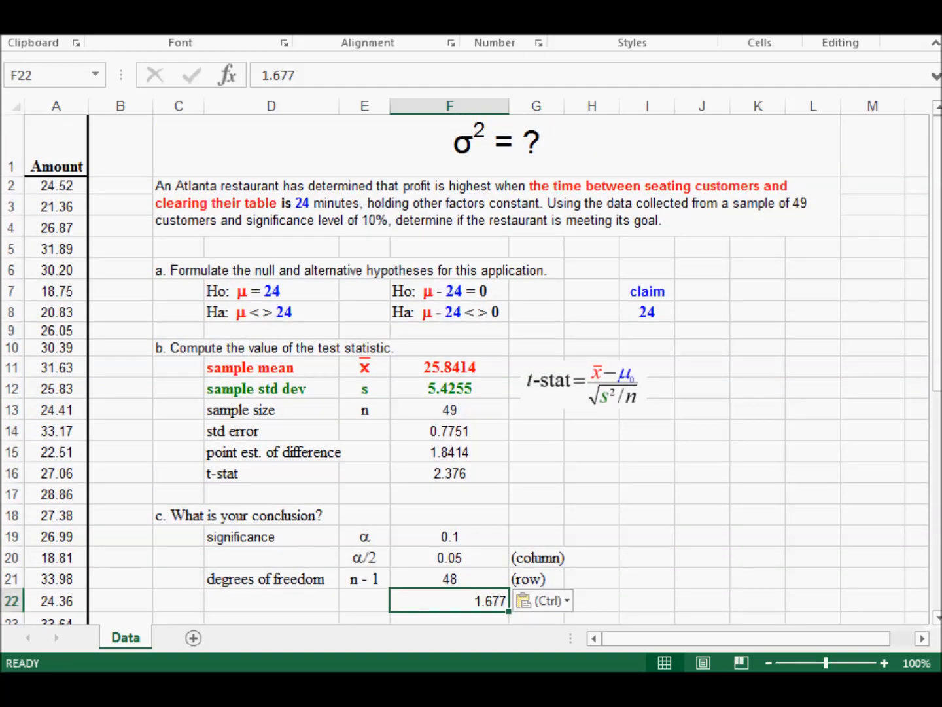
left_click_drag(310, 598, 360, 599)
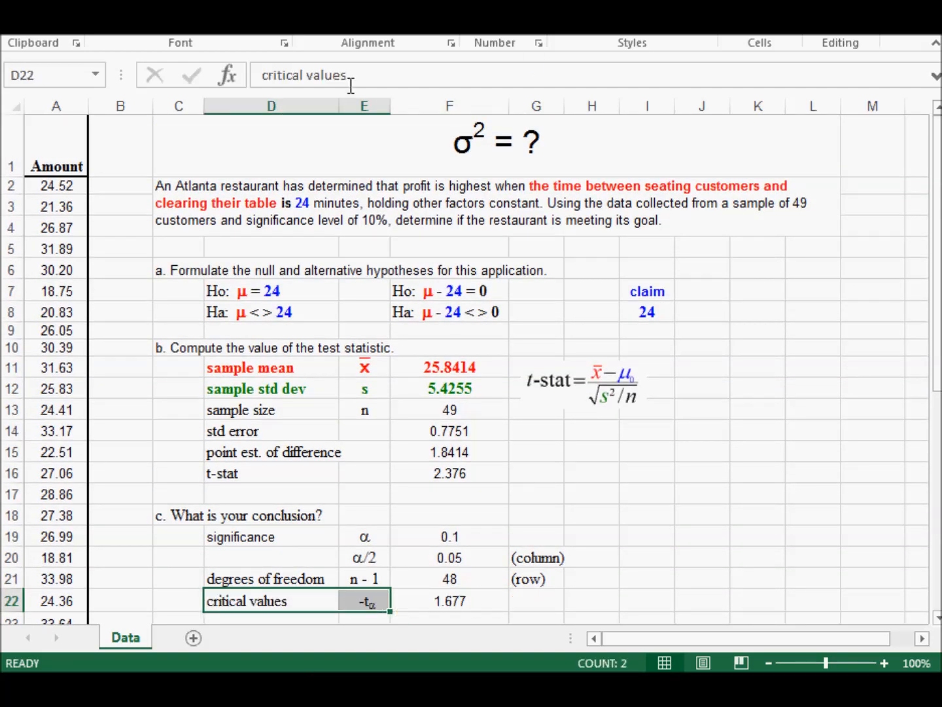
left_click(739, 515)
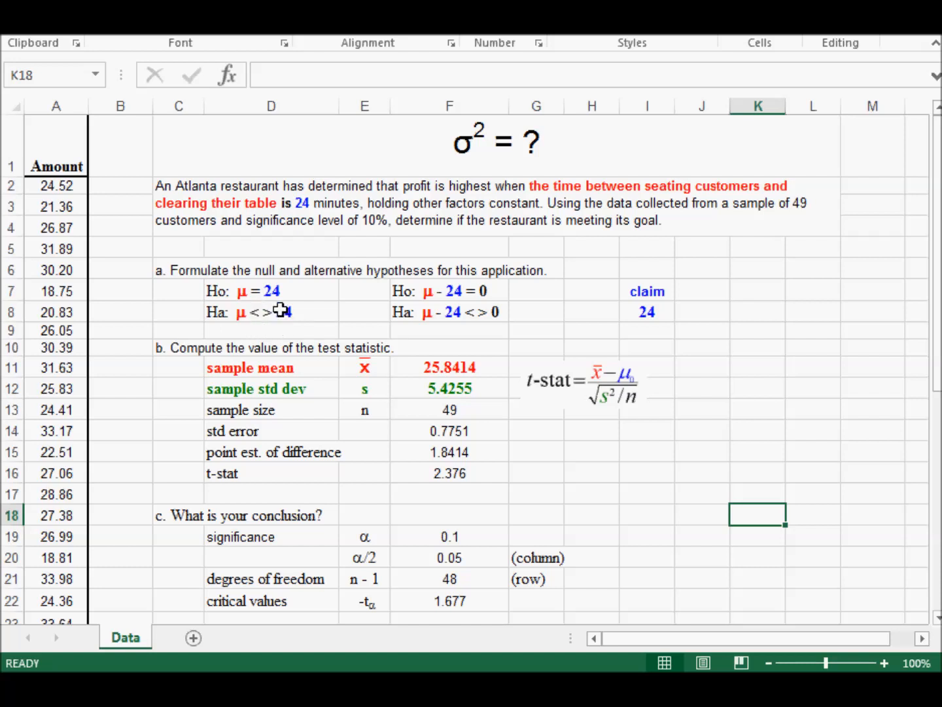
Change the critical value in F22 to -1.677 and reveal the hidden positive critical value entries in E23:F23 in black
double_click(439, 600)
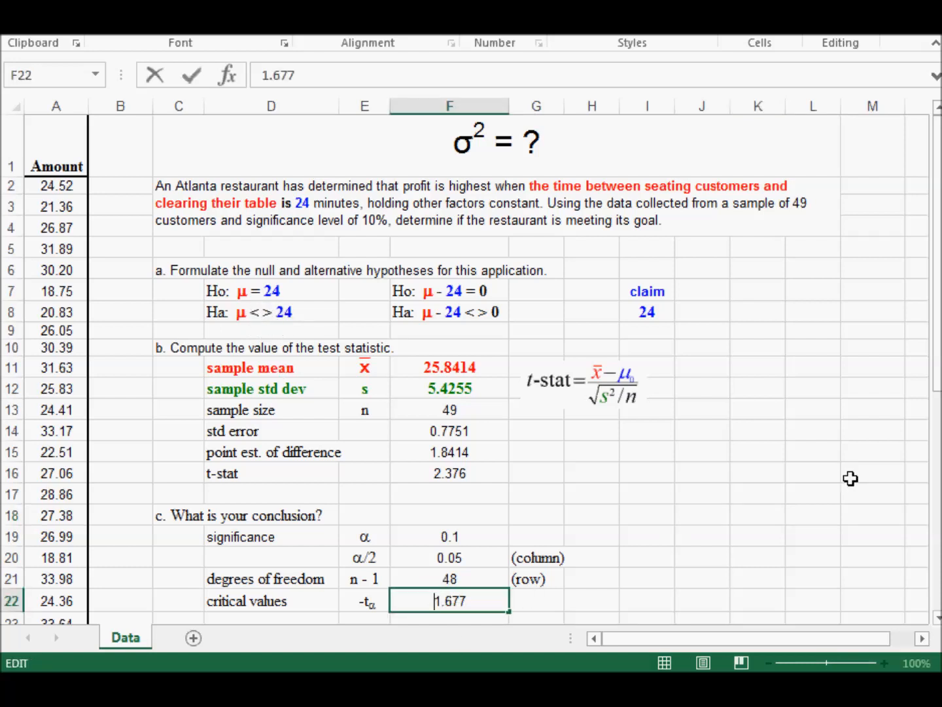
type("-")
key("Return")
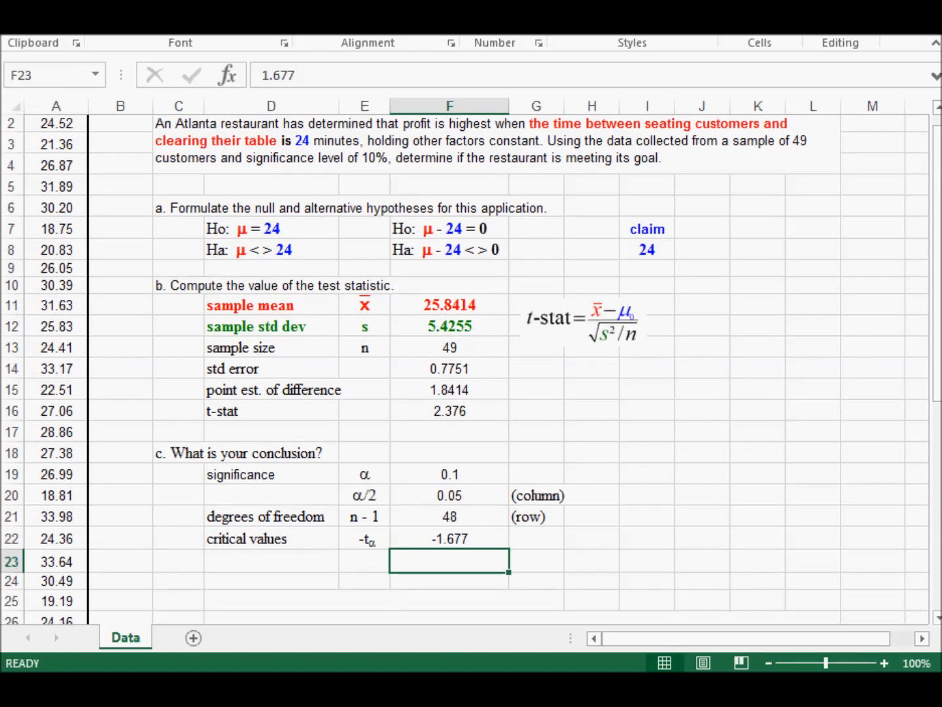
left_click_drag(363, 560, 442, 561)
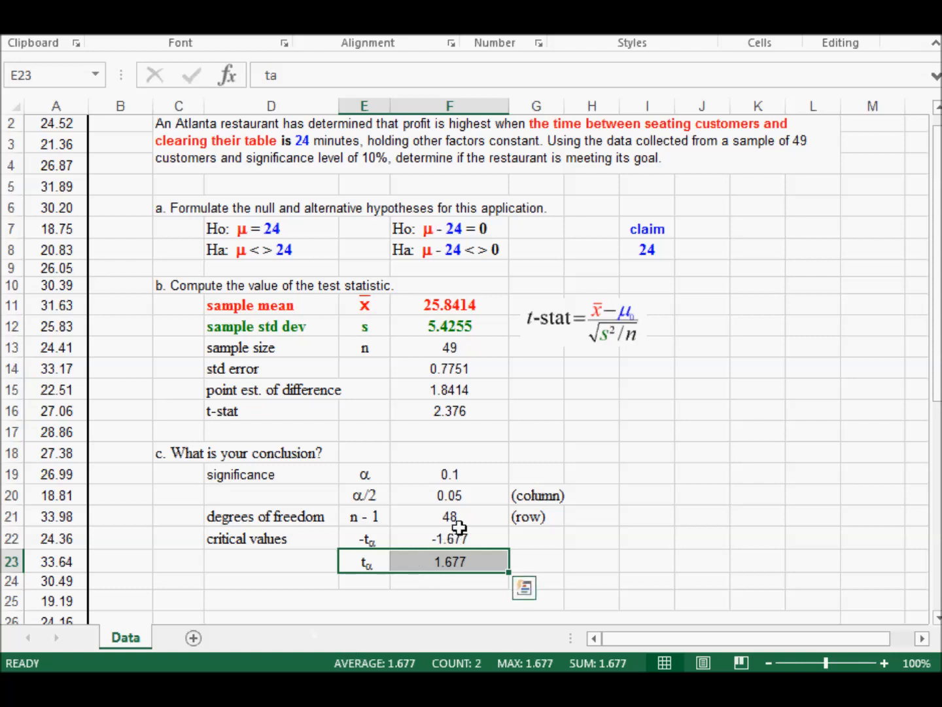
Rearrange the critical values so -1.677 sits in E23 under its -tα label and the tα label sits in F22 above 1.677
left_click(365, 562)
left_click_drag(383, 556, 535, 550)
left_click(473, 535)
left_click_drag(475, 531, 376, 561)
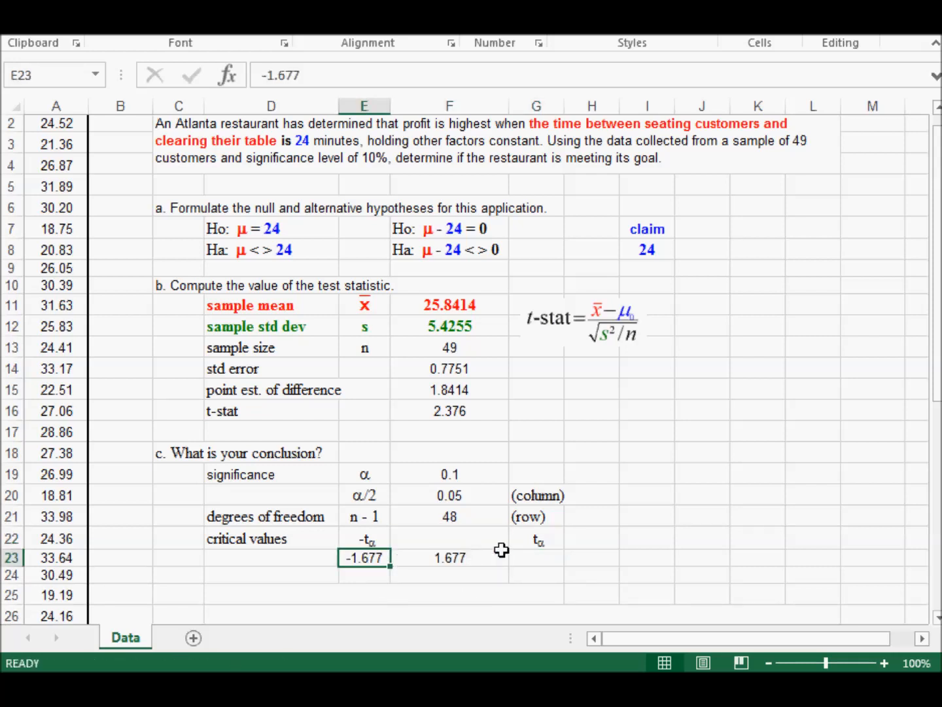
left_click(539, 539)
left_click_drag(551, 533, 456, 538)
left_click(400, 576)
Compare the t-stat in F16 with the critical values in E23:F23, reviewing the null hypothesis in F7 and the point estimate in F15
left_click_drag(371, 560, 435, 555)
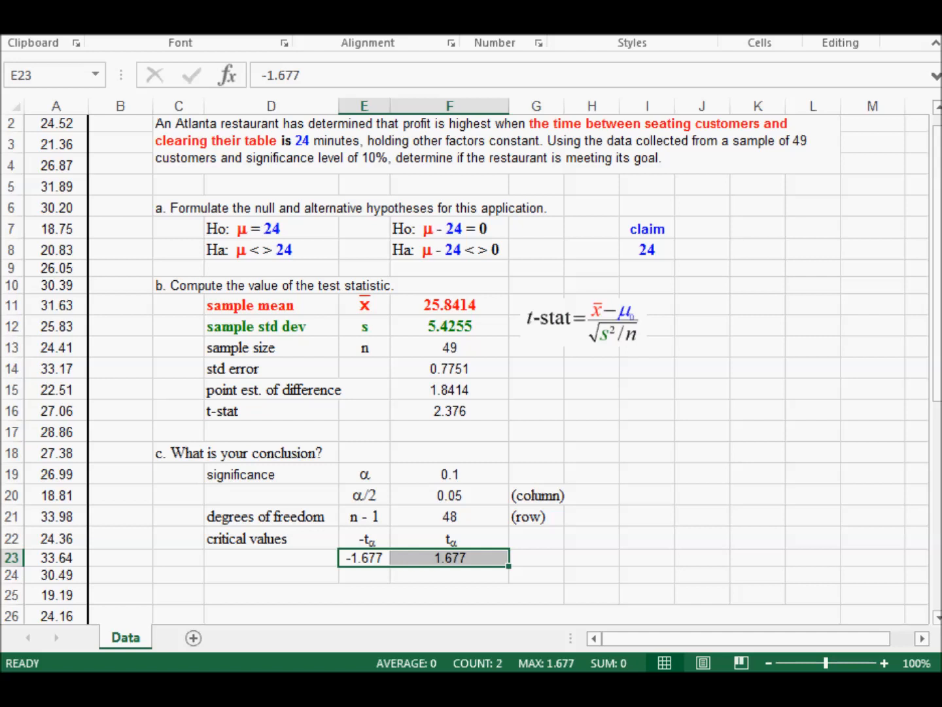
left_click(429, 390)
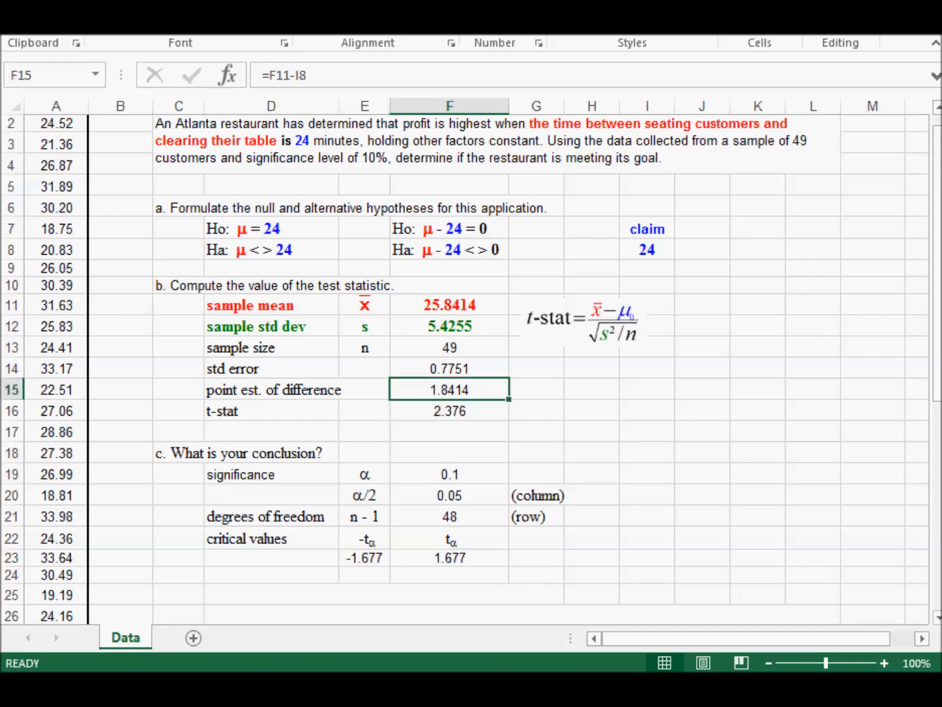
key("Down")
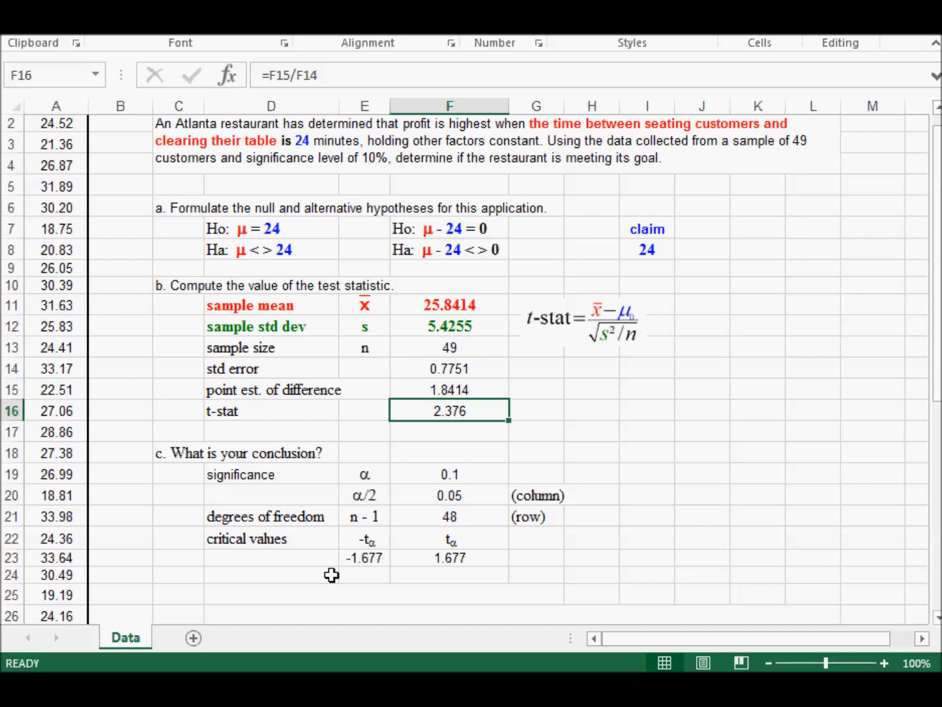
left_click_drag(353, 557, 458, 556)
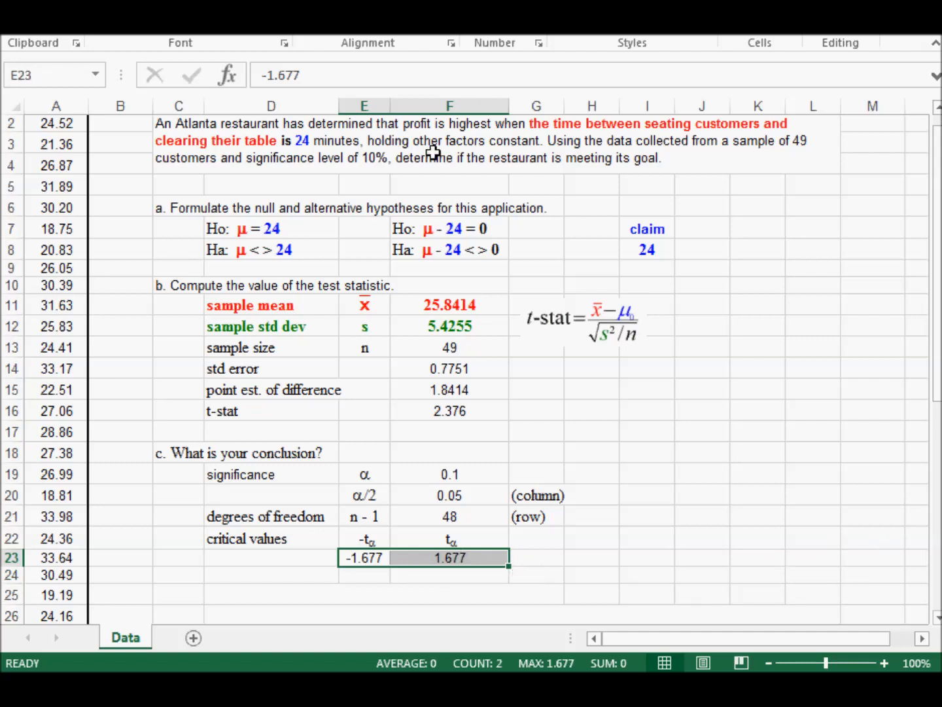
left_click(429, 227)
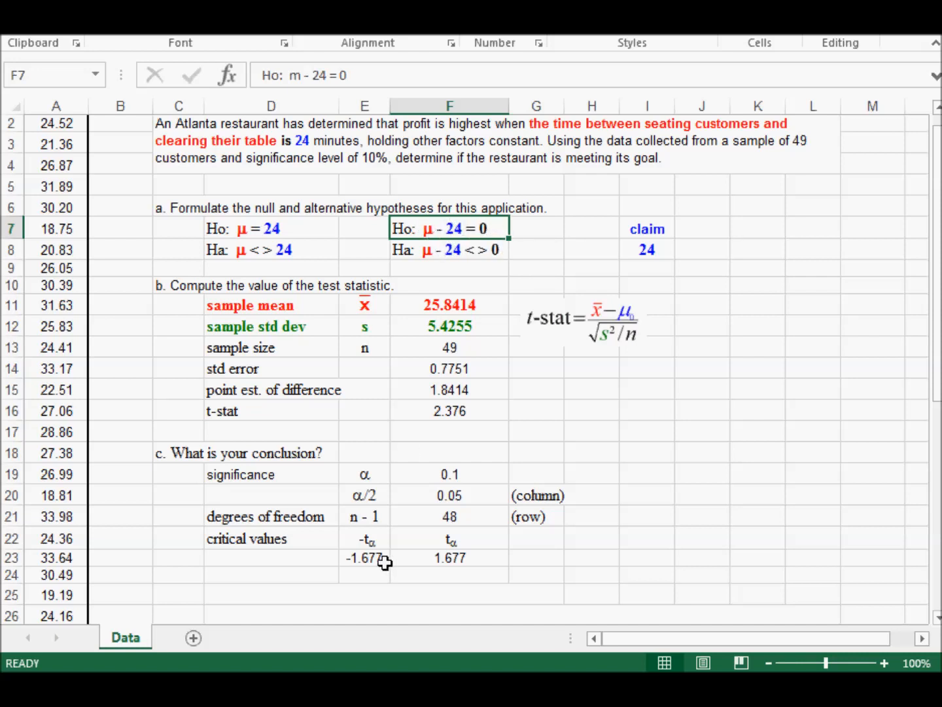
left_click_drag(364, 554, 432, 556)
left_click_drag(371, 556, 426, 557)
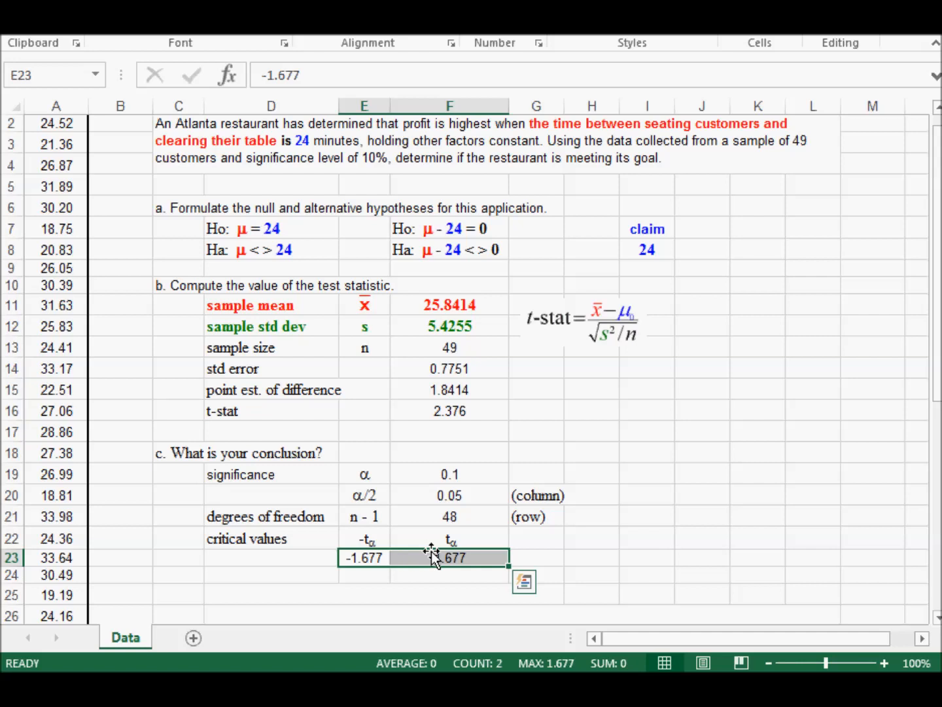
left_click(446, 412)
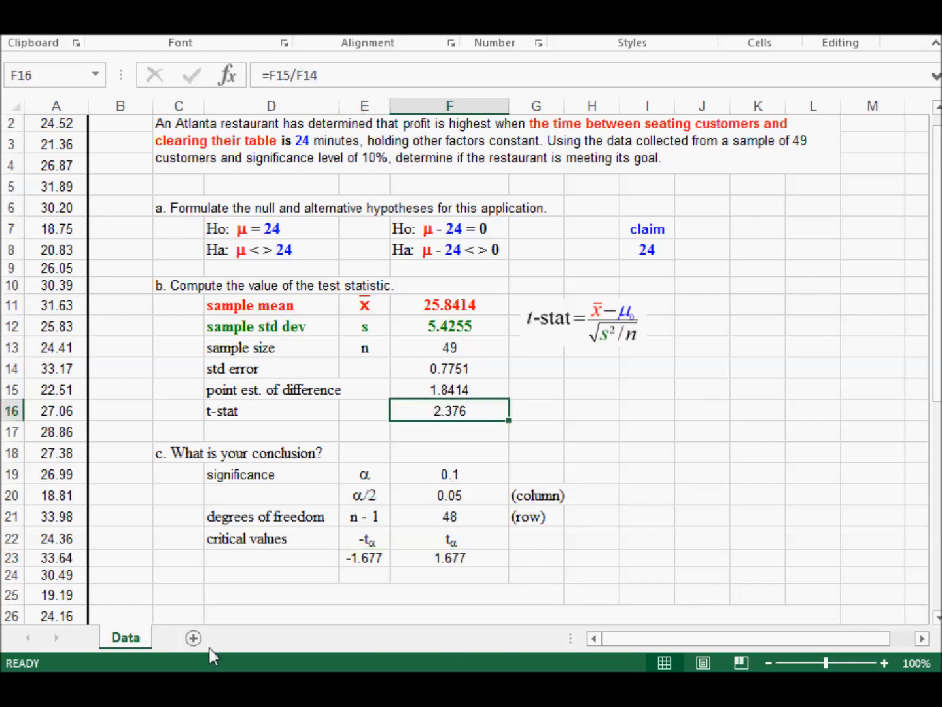
left_click_drag(366, 561, 432, 556)
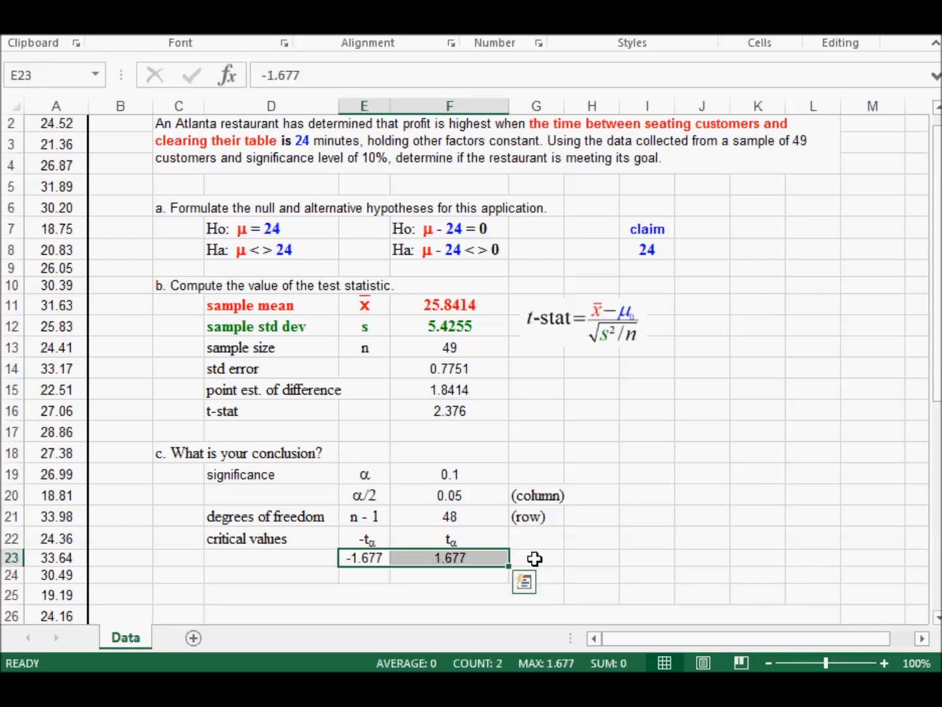
left_click(547, 558)
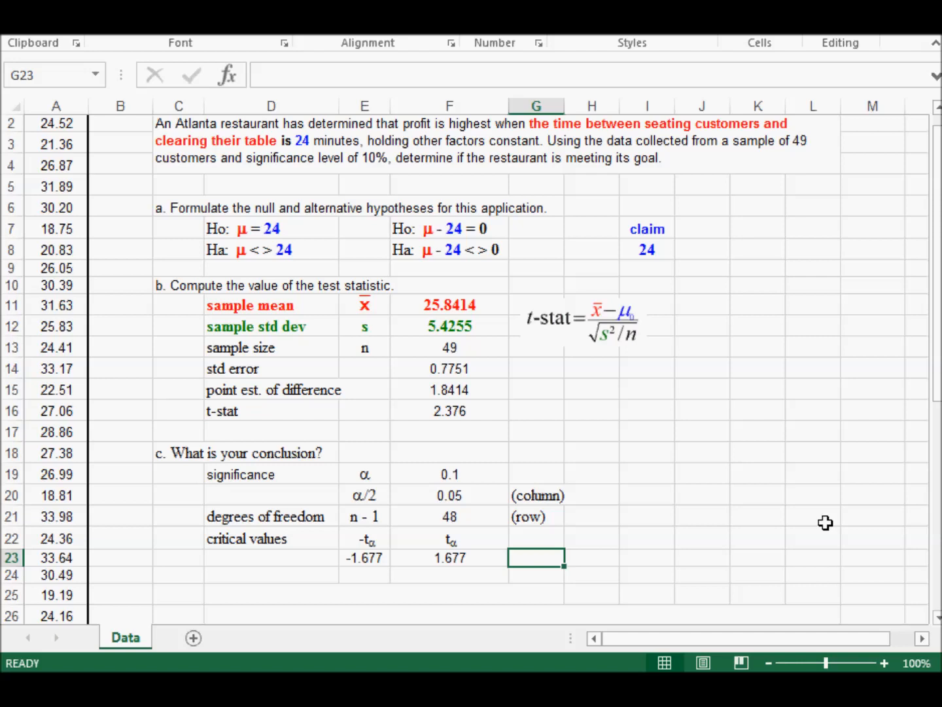
left_click_drag(358, 557, 412, 556)
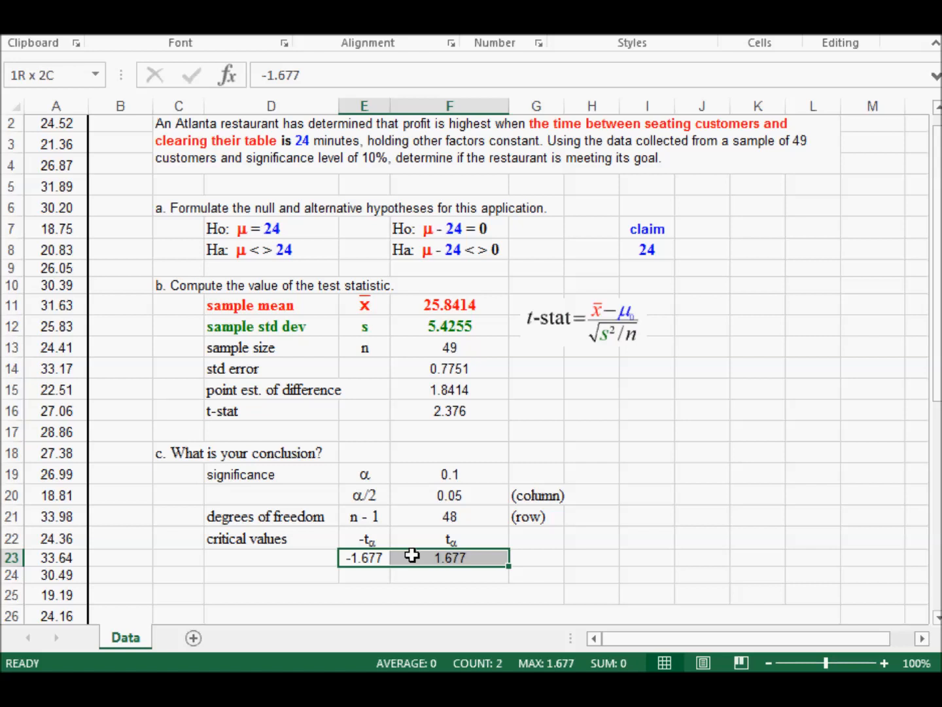
left_click(416, 392)
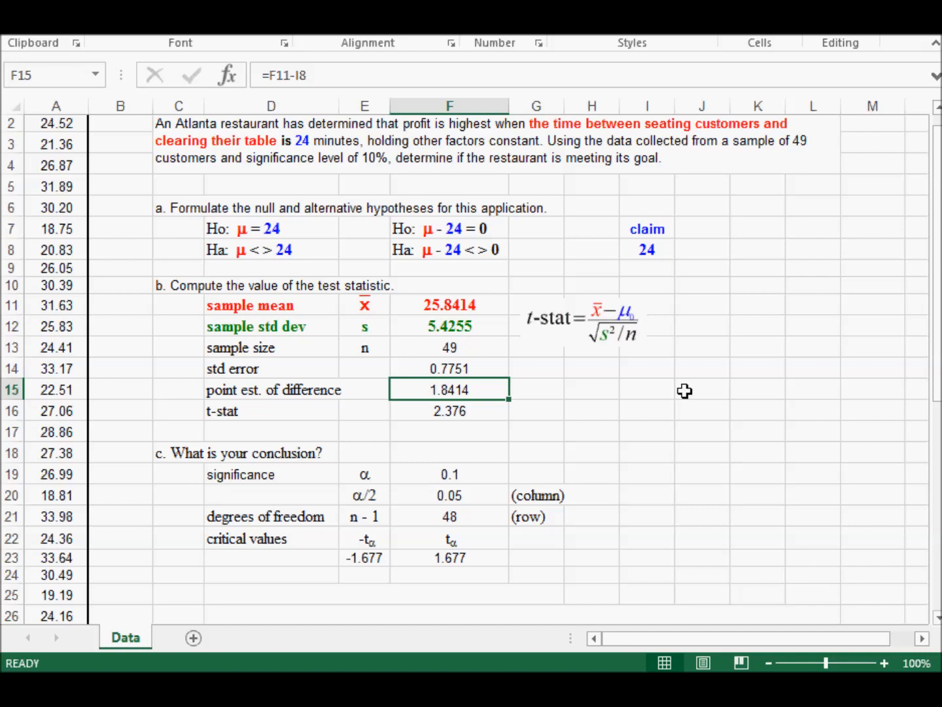
Reveal the hidden conclusion sentence in D25 by applying the black font color, and review it against the hypotheses
left_click(258, 592)
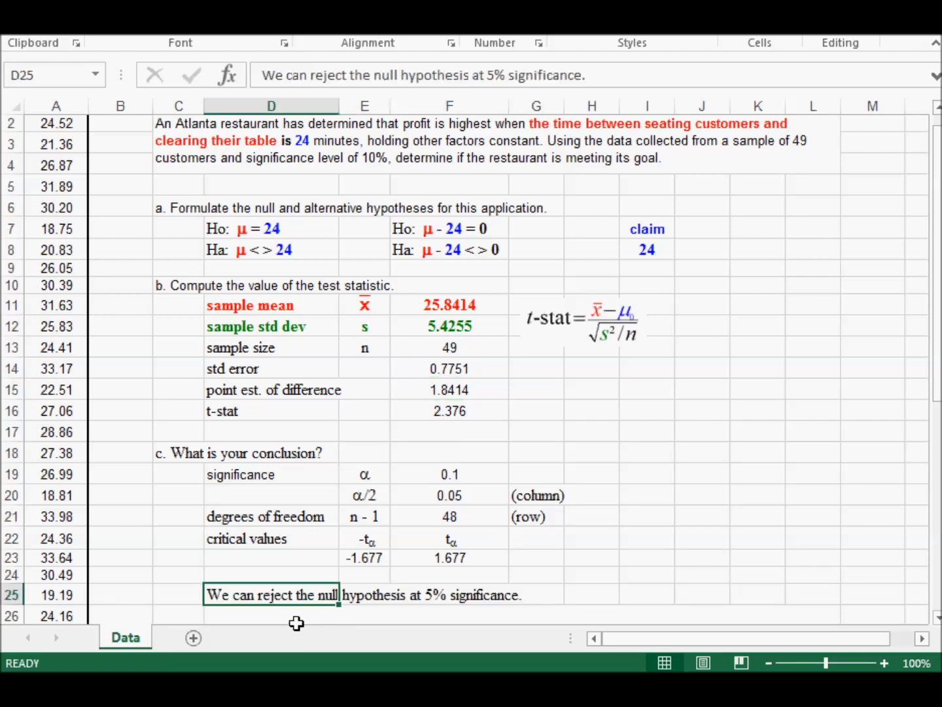
left_click(611, 562)
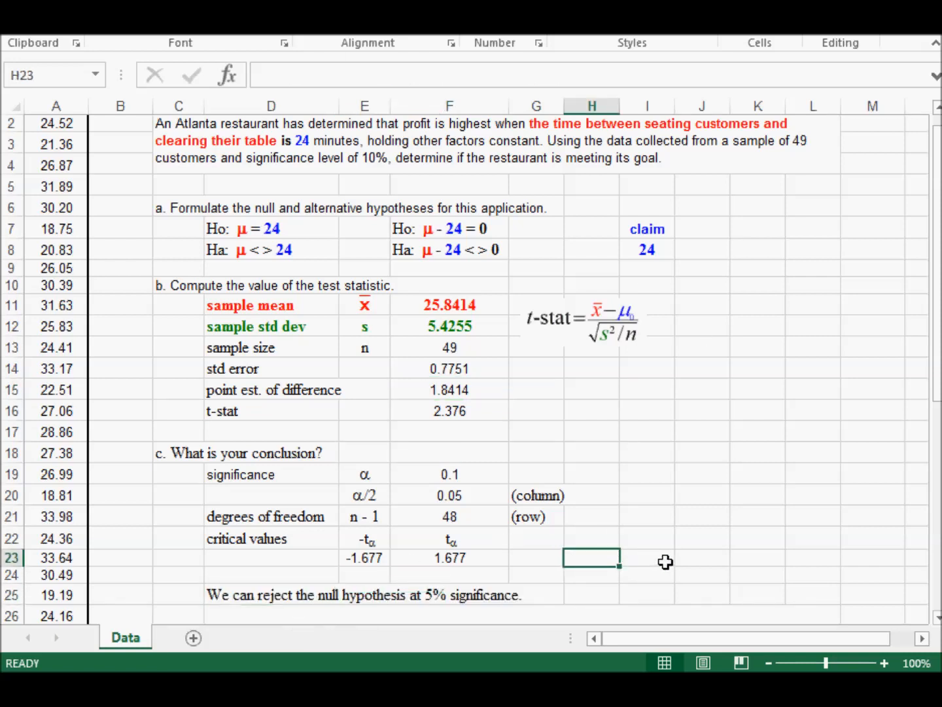
scroll(666, 562, "down", 1)
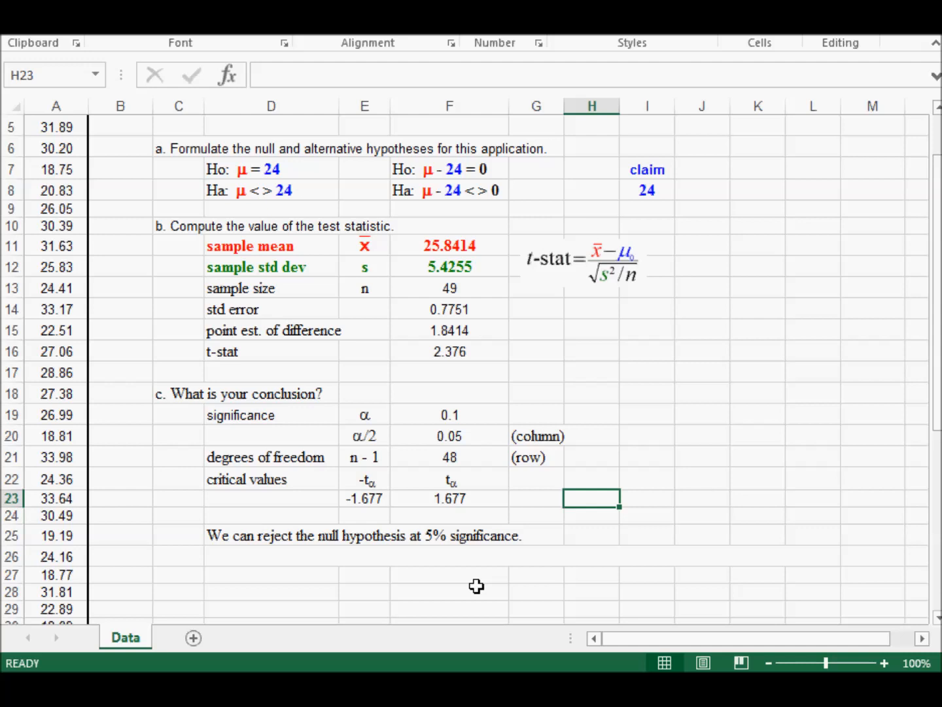
scroll(422, 321, "up", 1)
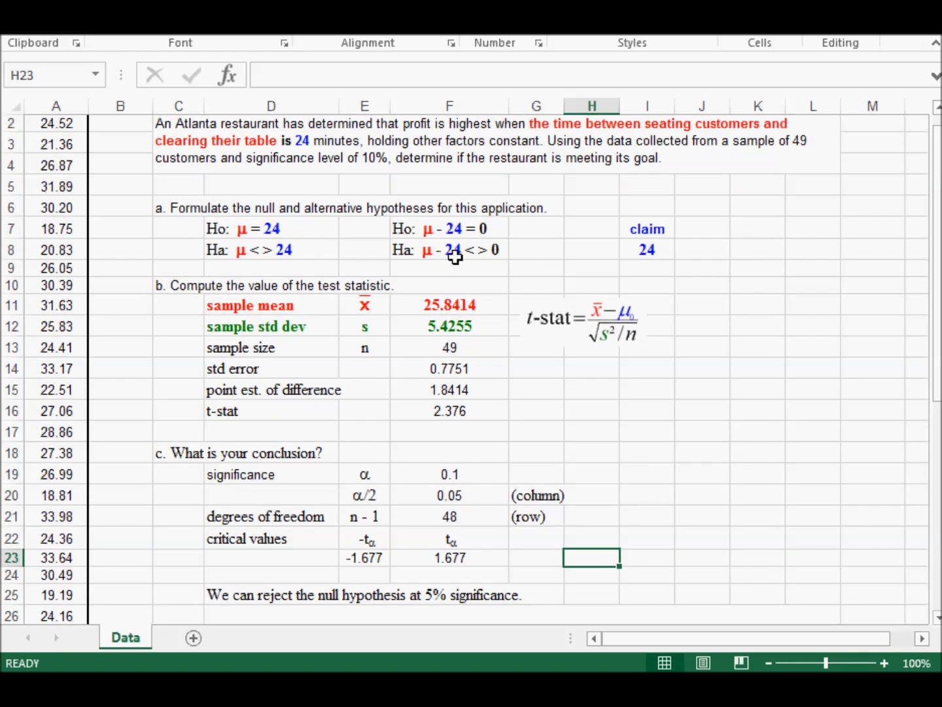
Write "The time between seating customers and clearing their table is NOT 24 minutes" in D26, reusing the wording of the problem statement in C2
scroll(454, 256, "up", 1)
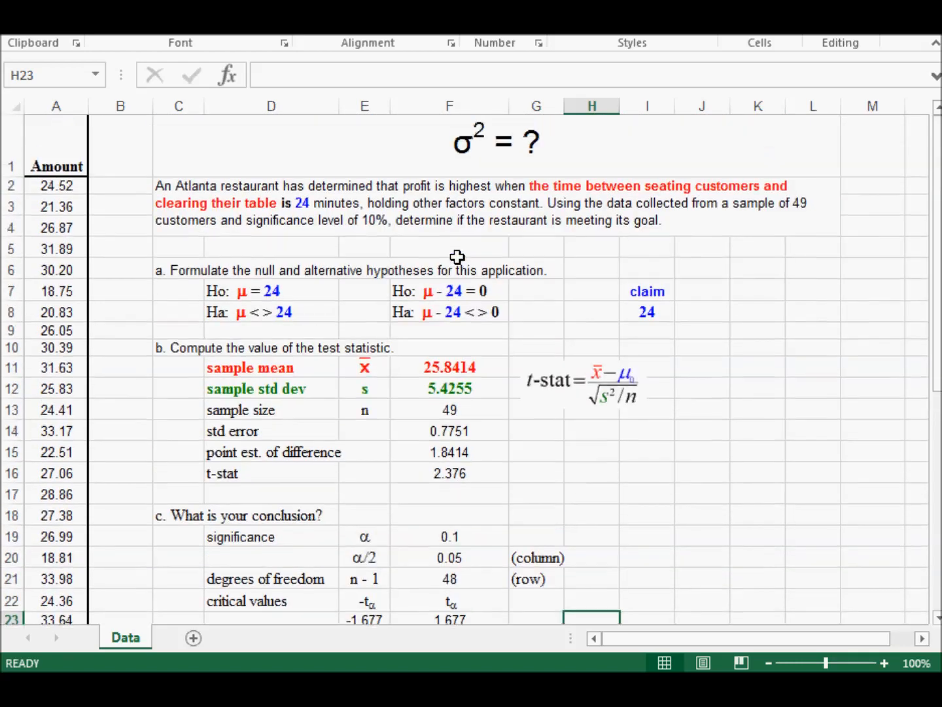
left_click(533, 185)
double_click(534, 186)
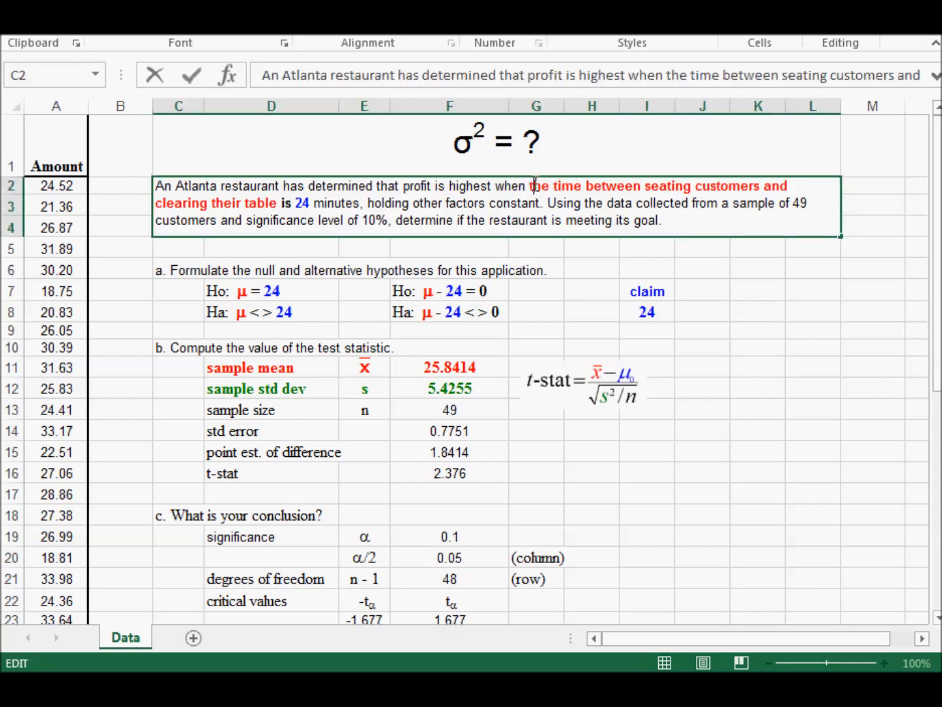
left_click_drag(534, 185, 777, 179)
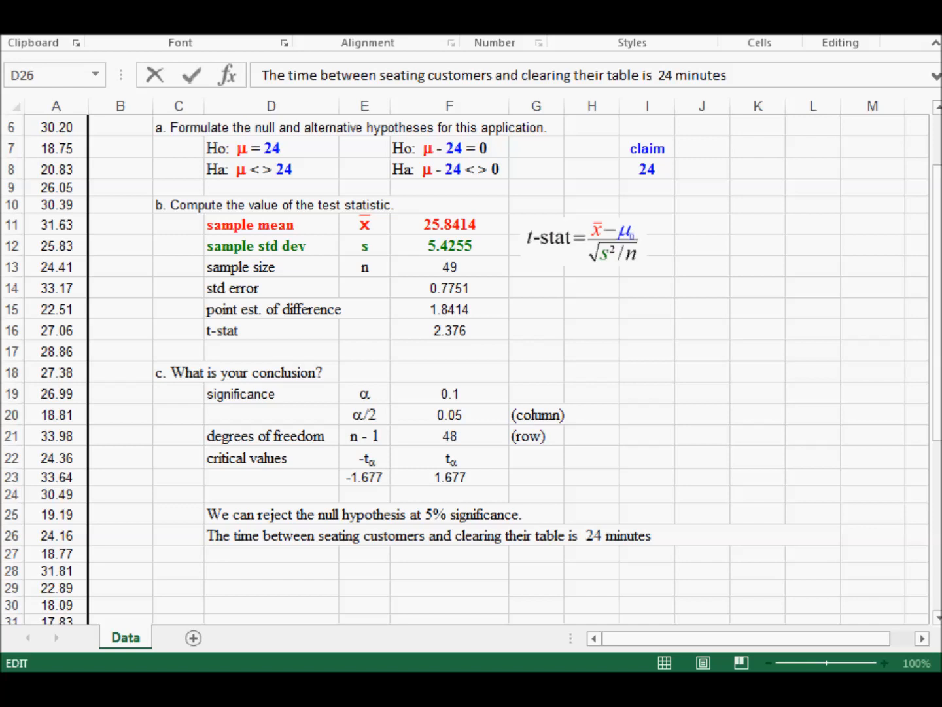
left_click(253, 535)
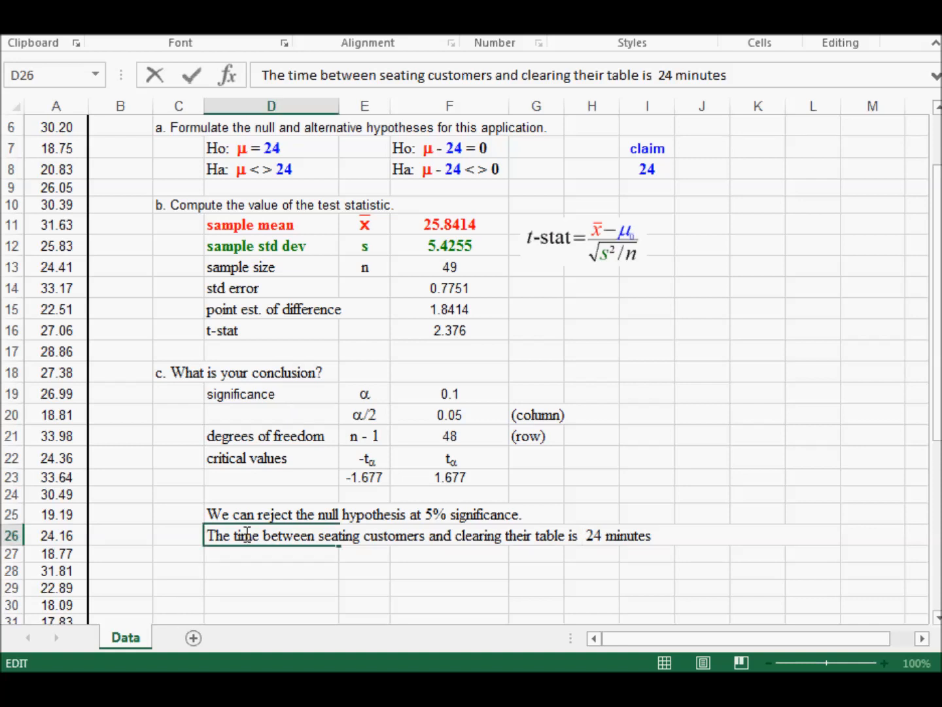
type("NOT")
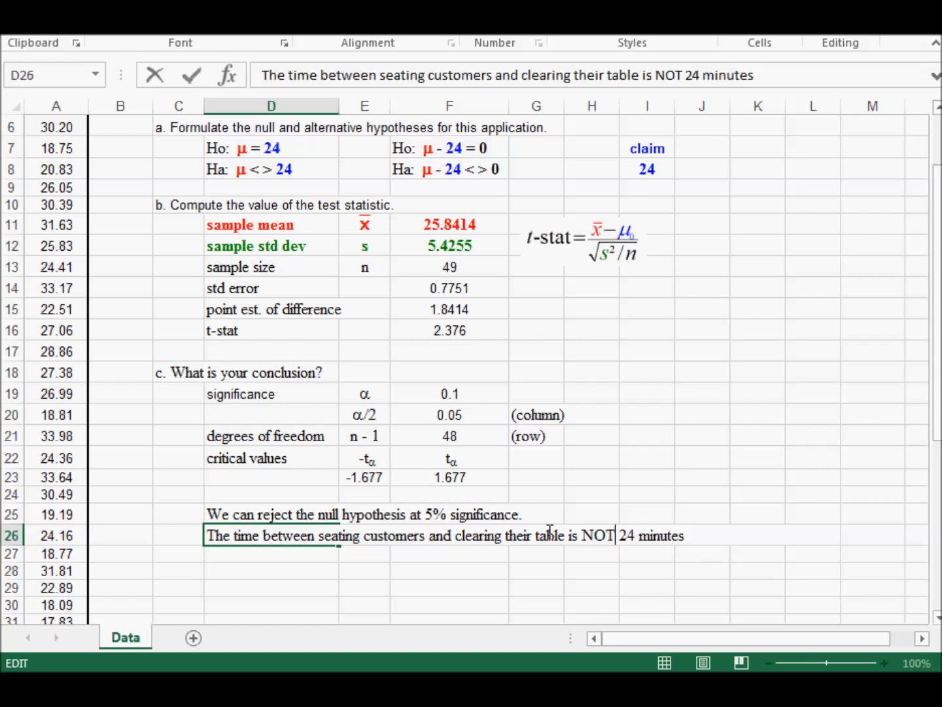
Begin the D26 sentence with "We can conclude that" and change its original opening word to lowercase "the"
left_click(209, 536)
type("We c")
key("BackSpace")
key("BackSpace")
type("can conclude that t")
key("Delete")
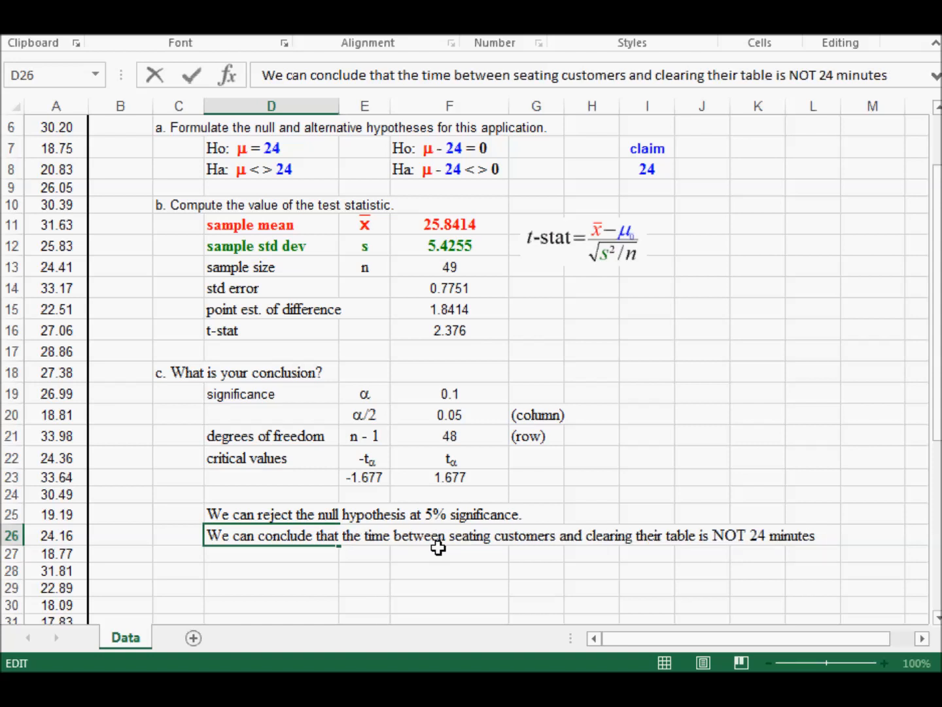